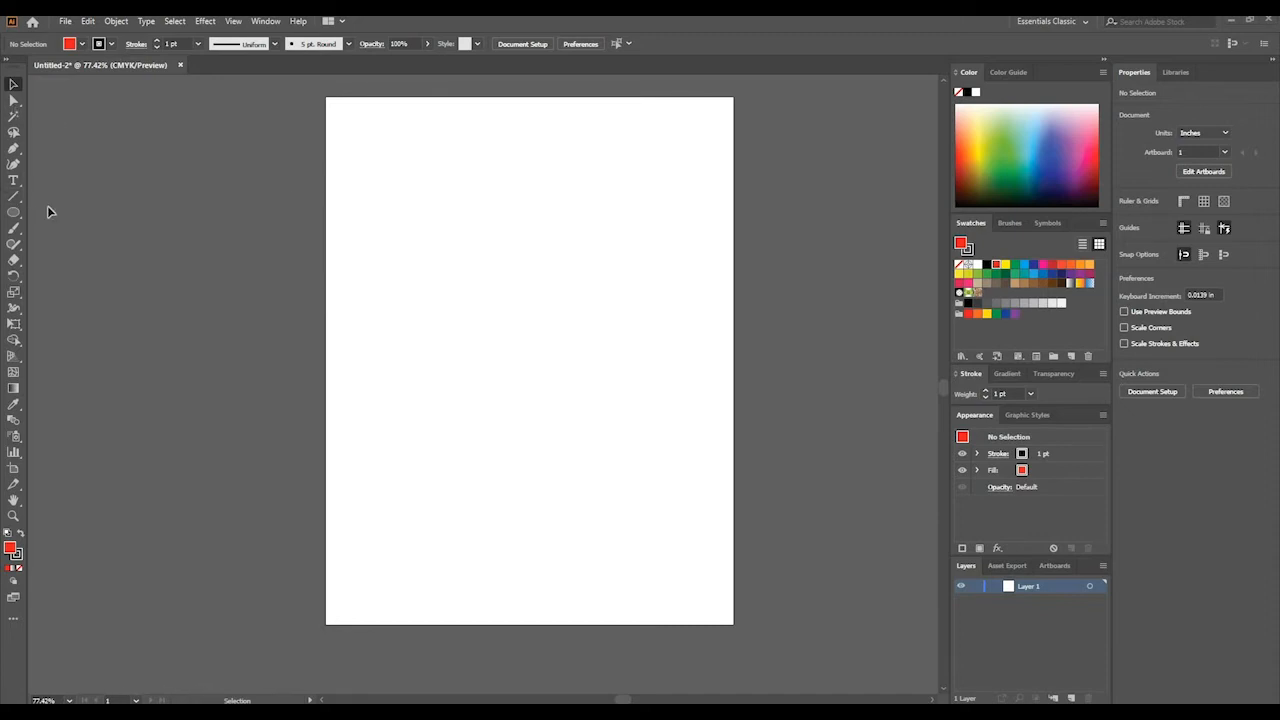
# Activate the Rectangle tool in place of the Ellipse tool
pyautogui.click(15, 213)
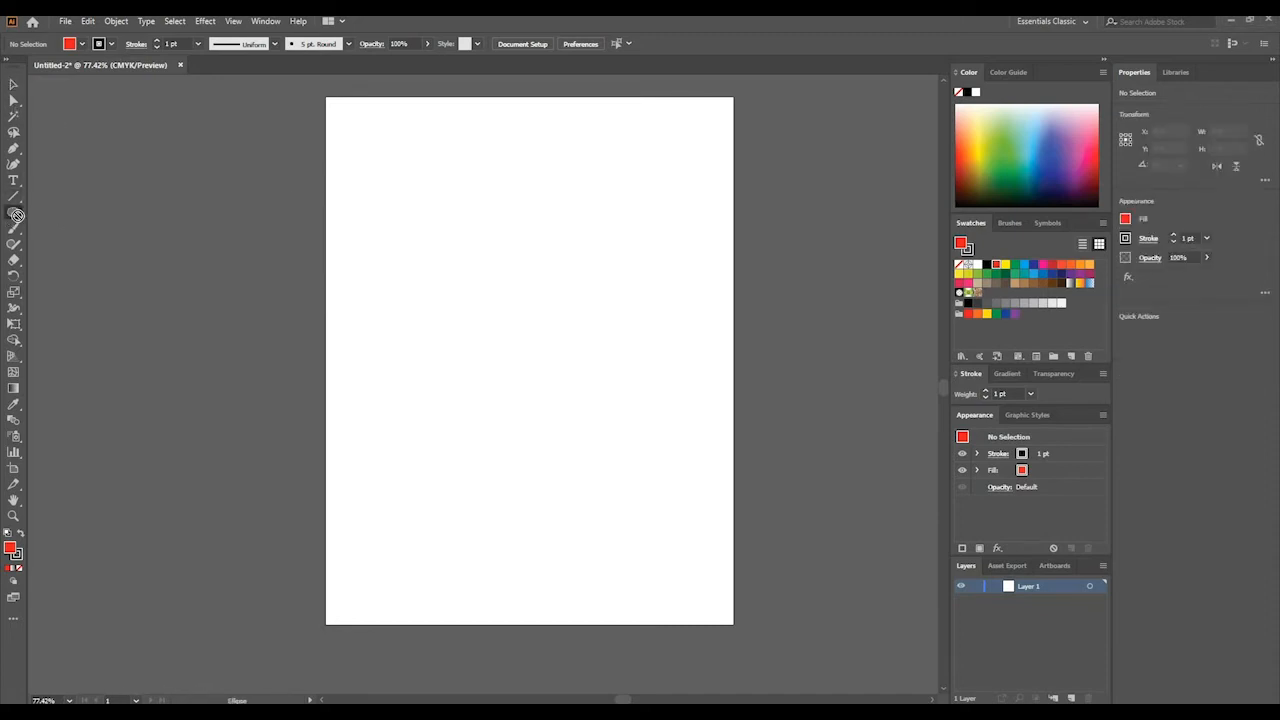
pyautogui.moveTo(20, 218); pyautogui.dragTo(57, 209)
pyautogui.click(1102, 60)
pyautogui.click(1102, 62)
pyautogui.click(276, 24)
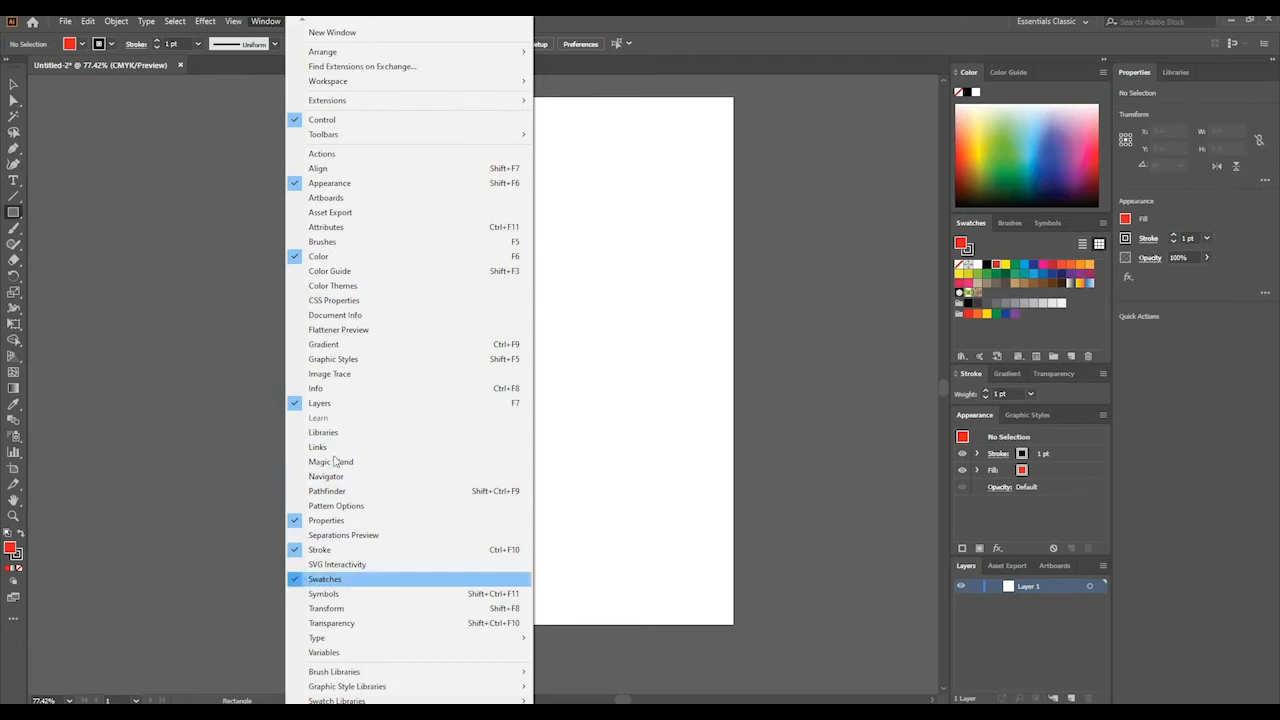
pyautogui.click(604, 22)
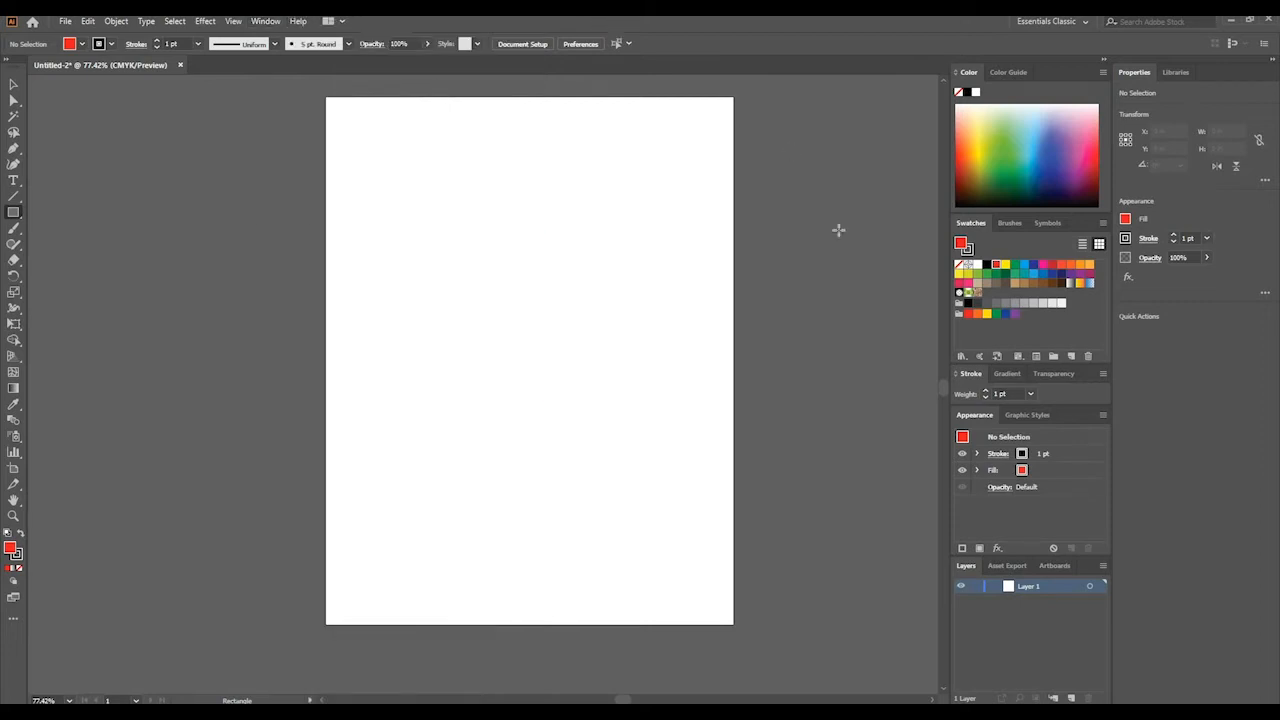
# Draw a dark blue rectangle about 6 in wide and 4.58 in high on the upper half of the artboard, then deselect it
pyautogui.click(1034, 265)
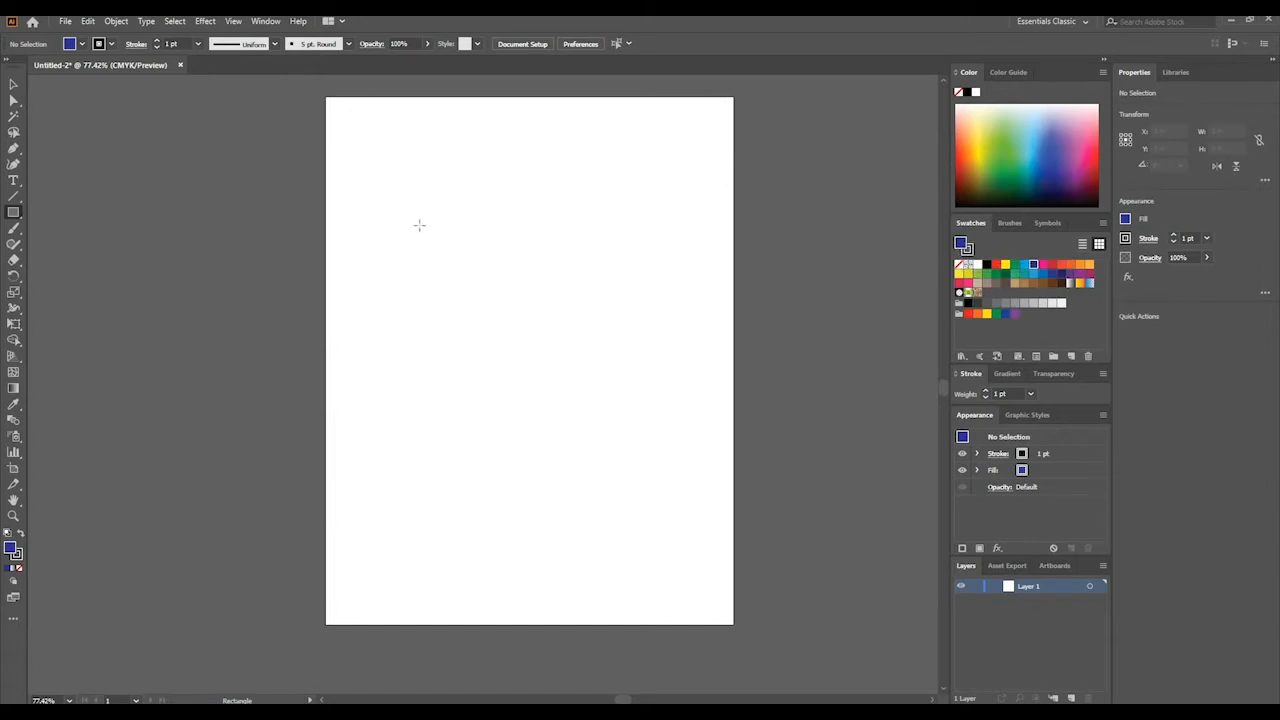
pyautogui.moveTo(367, 205); pyautogui.dragTo(656, 425)
pyautogui.click(13, 85)
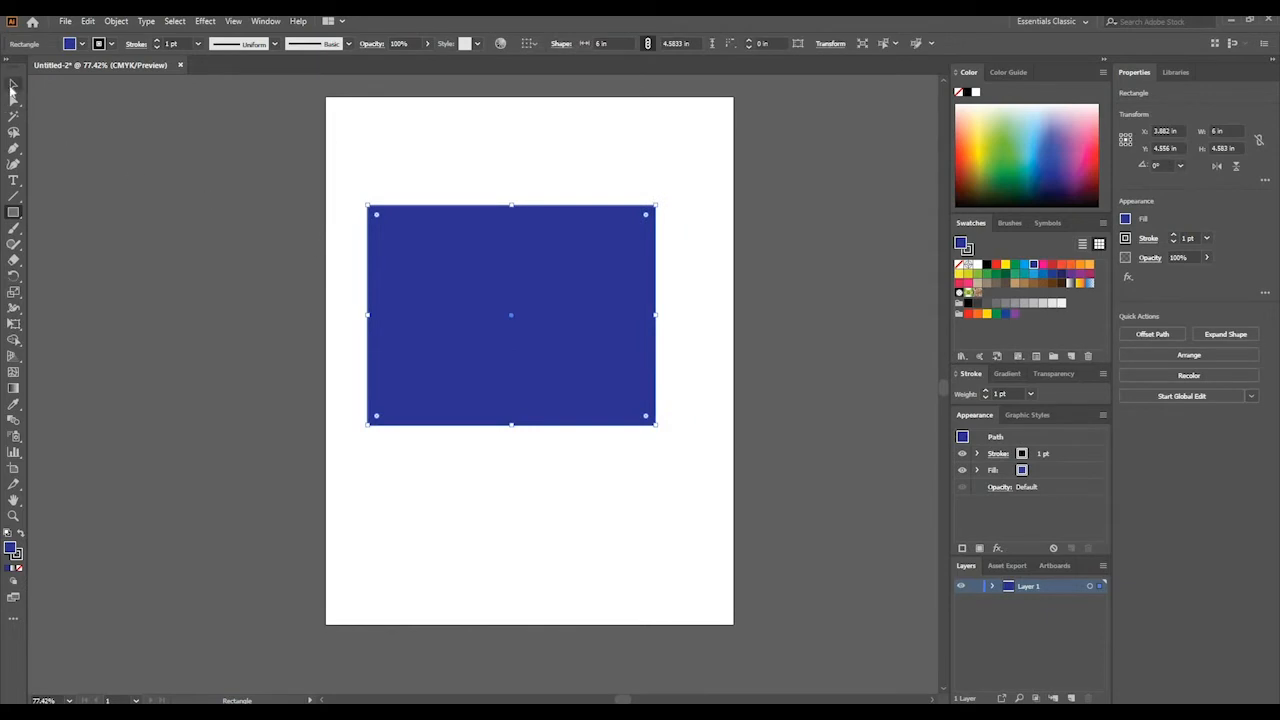
pyautogui.click(285, 217)
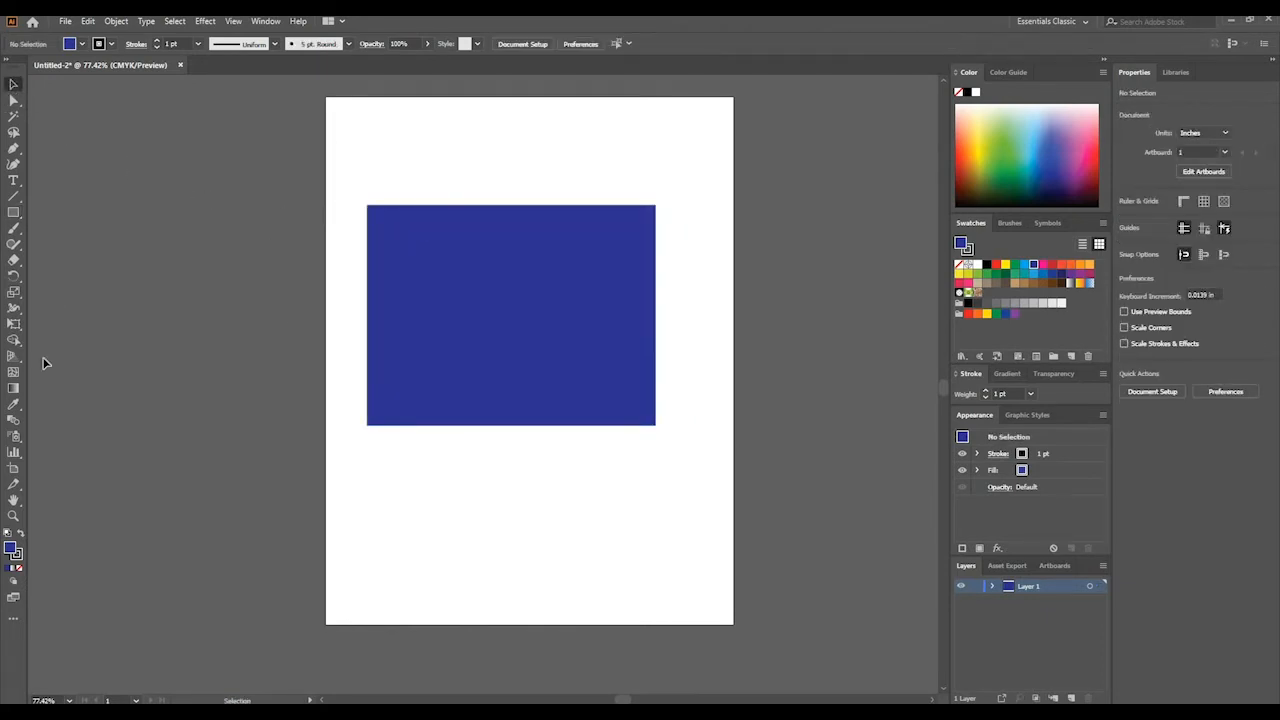
# Examine the rectangle's black outline up close near its upper-left corner, and return to a 100% view
pyautogui.click(13, 516)
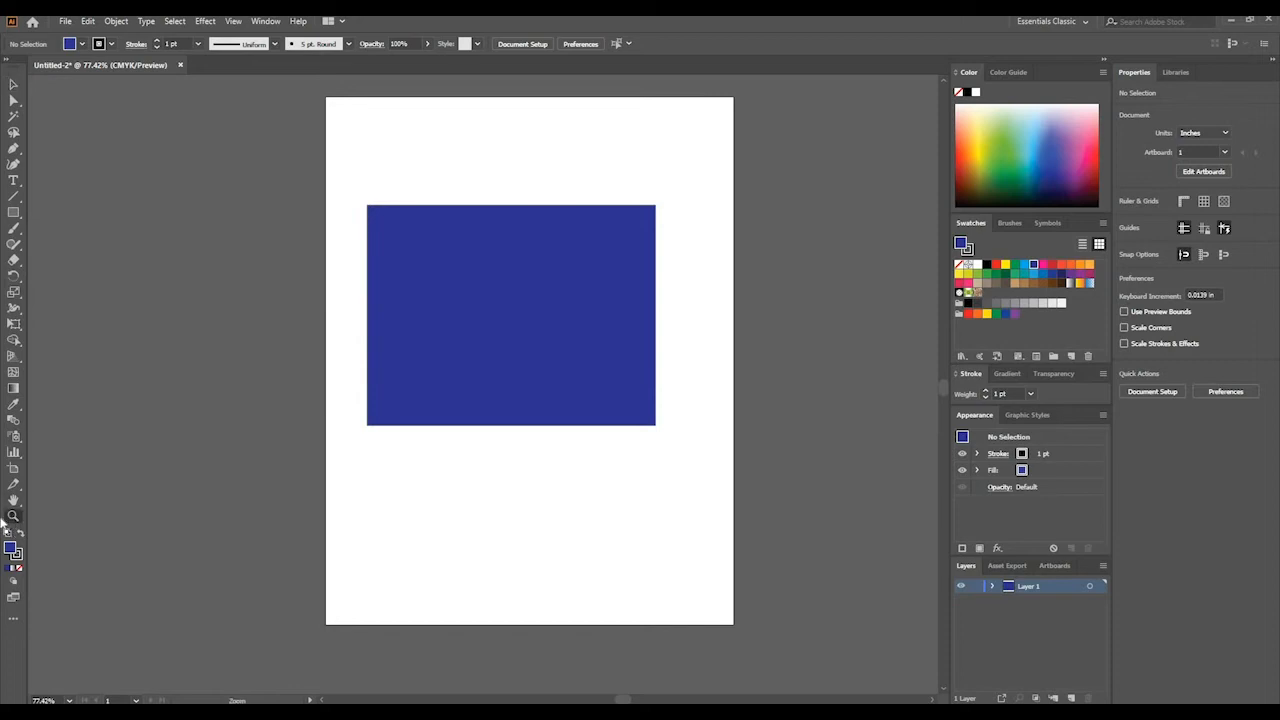
pyautogui.click(420, 198)
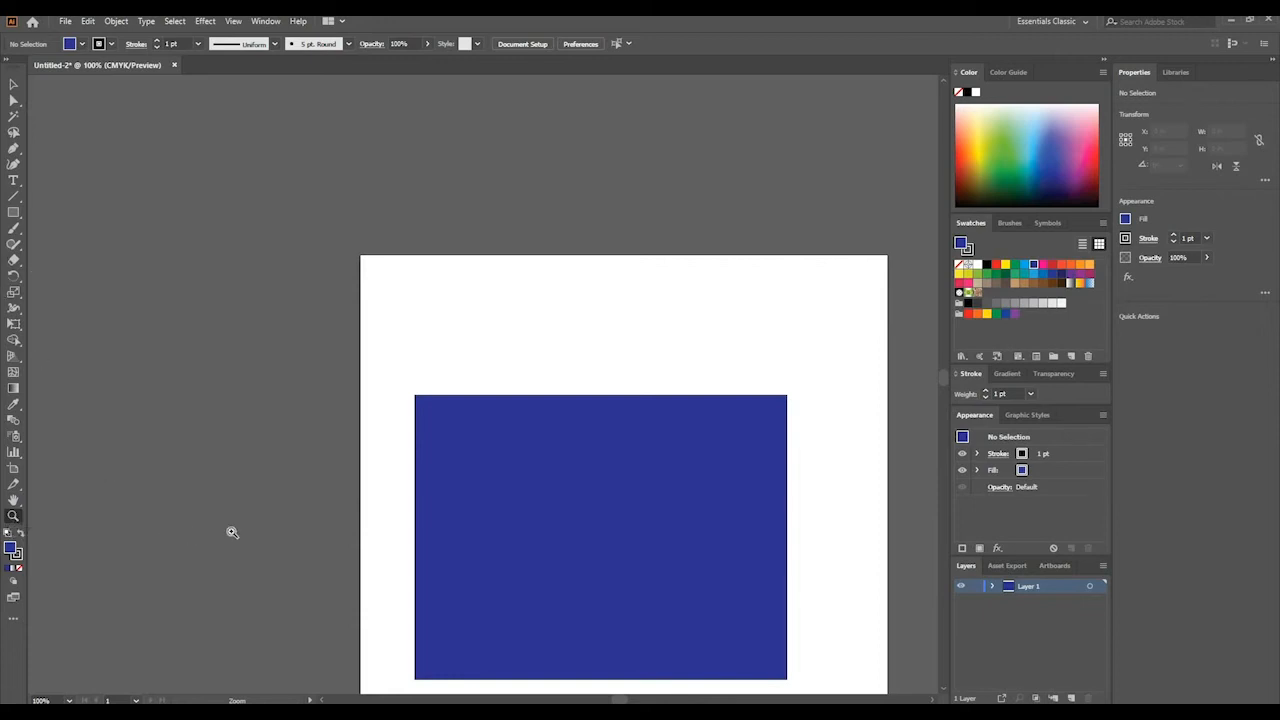
pyautogui.click(486, 456)
pyautogui.click(383, 360)
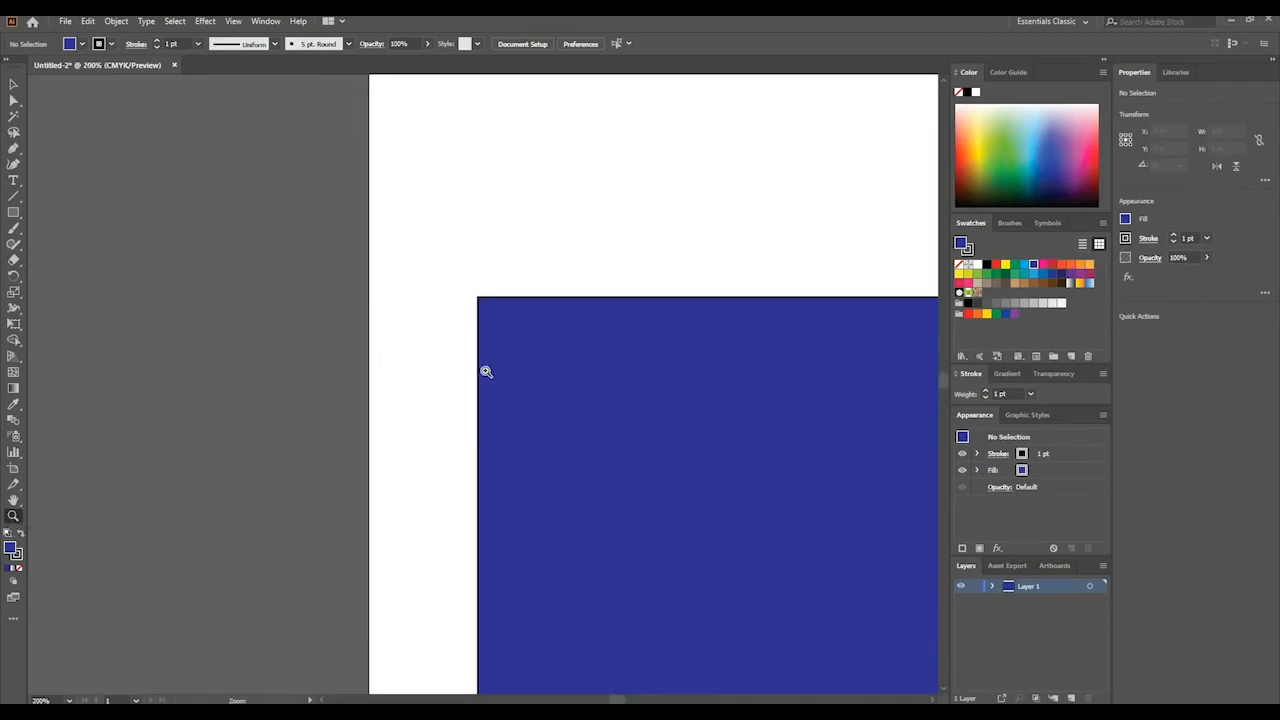
pyautogui.click(480, 369)
pyautogui.click(478, 367)
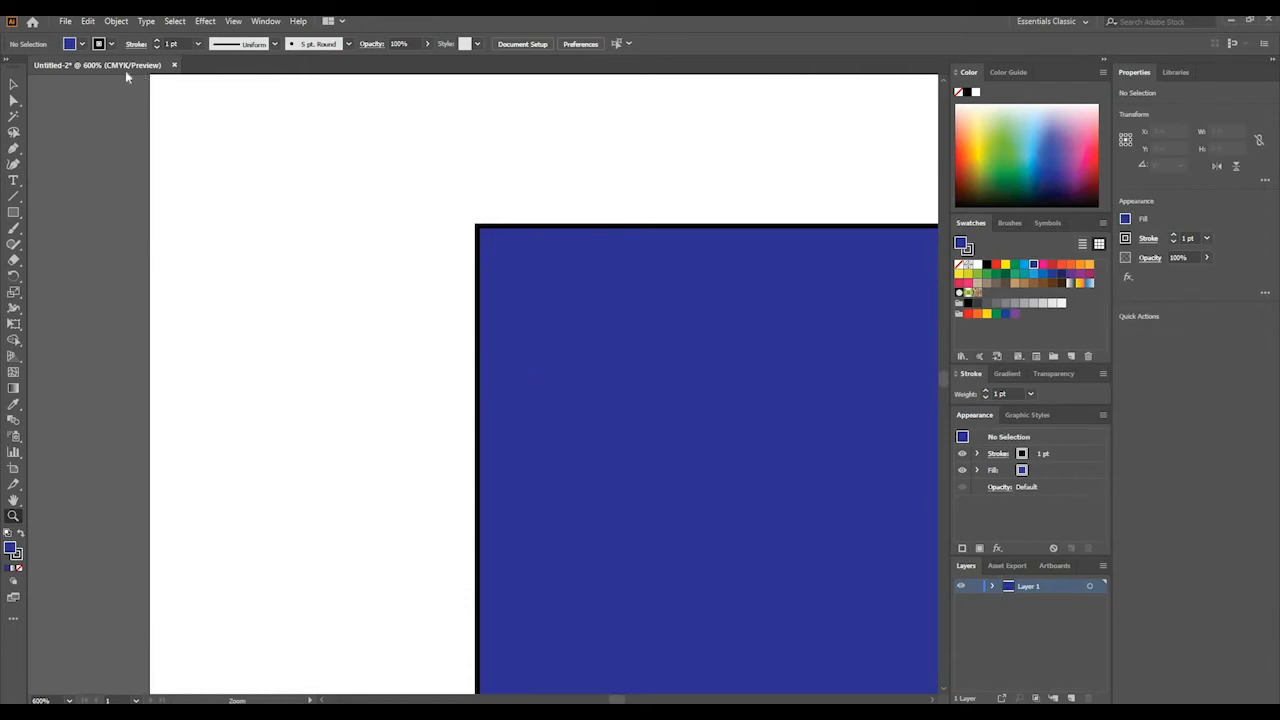
pyautogui.keyDown('alt'); pyautogui.click(449, 476); pyautogui.keyUp('alt')
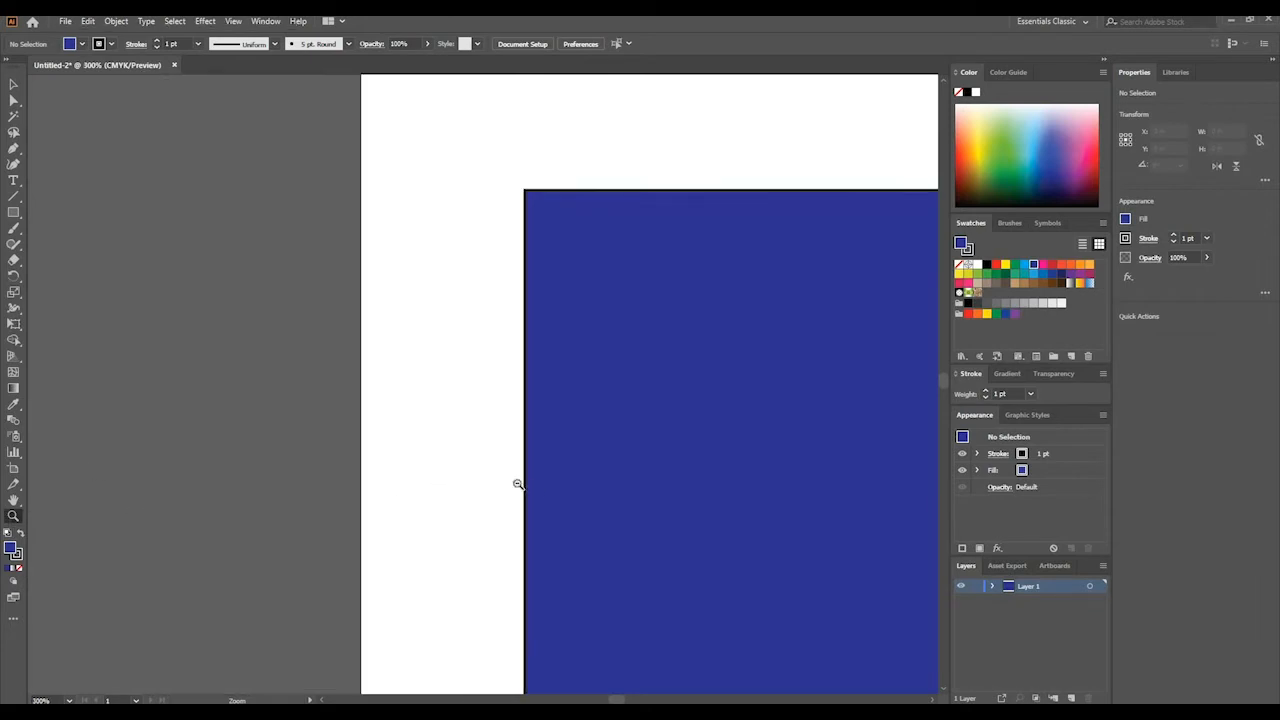
pyautogui.keyDown('alt'); pyautogui.click(517, 483); pyautogui.keyUp('alt')
pyautogui.keyDown('alt'); pyautogui.click(586, 491); pyautogui.keyUp('alt')
pyautogui.keyDown('alt'); pyautogui.click(648, 453); pyautogui.keyUp('alt')
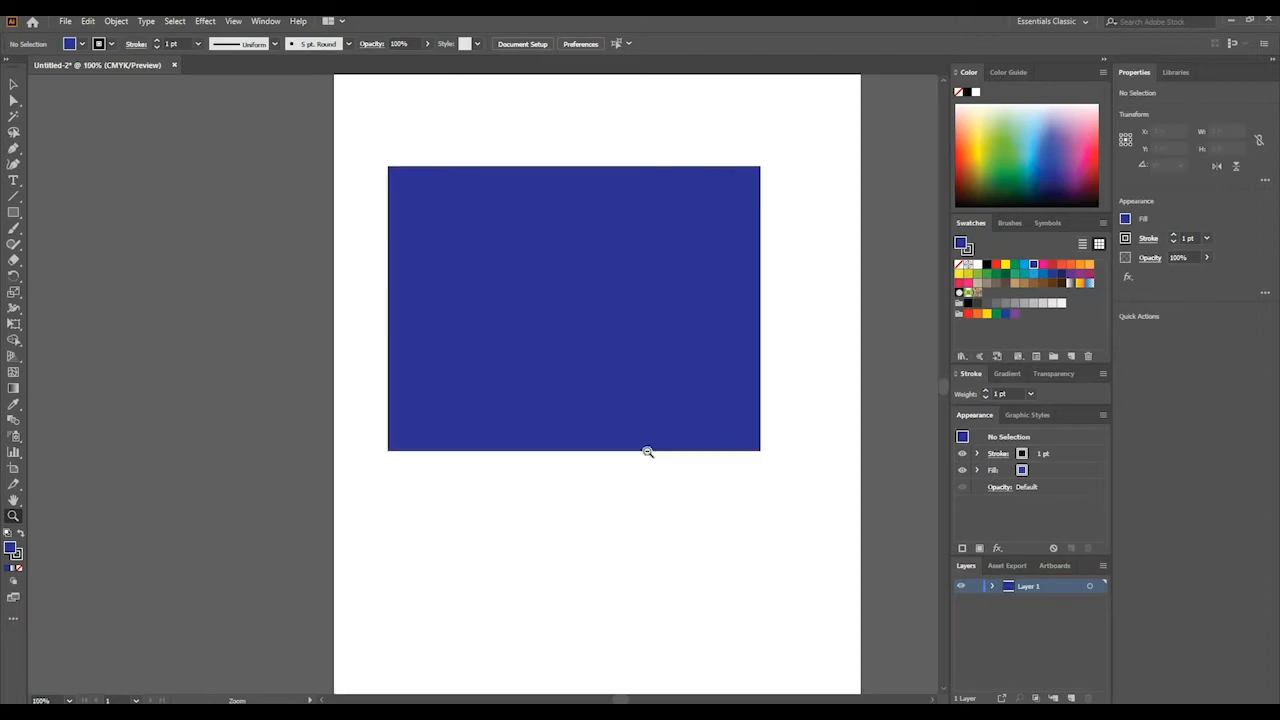
pyautogui.keyDown('alt'); pyautogui.click(421, 333); pyautogui.keyUp('alt')
pyautogui.click(426, 329)
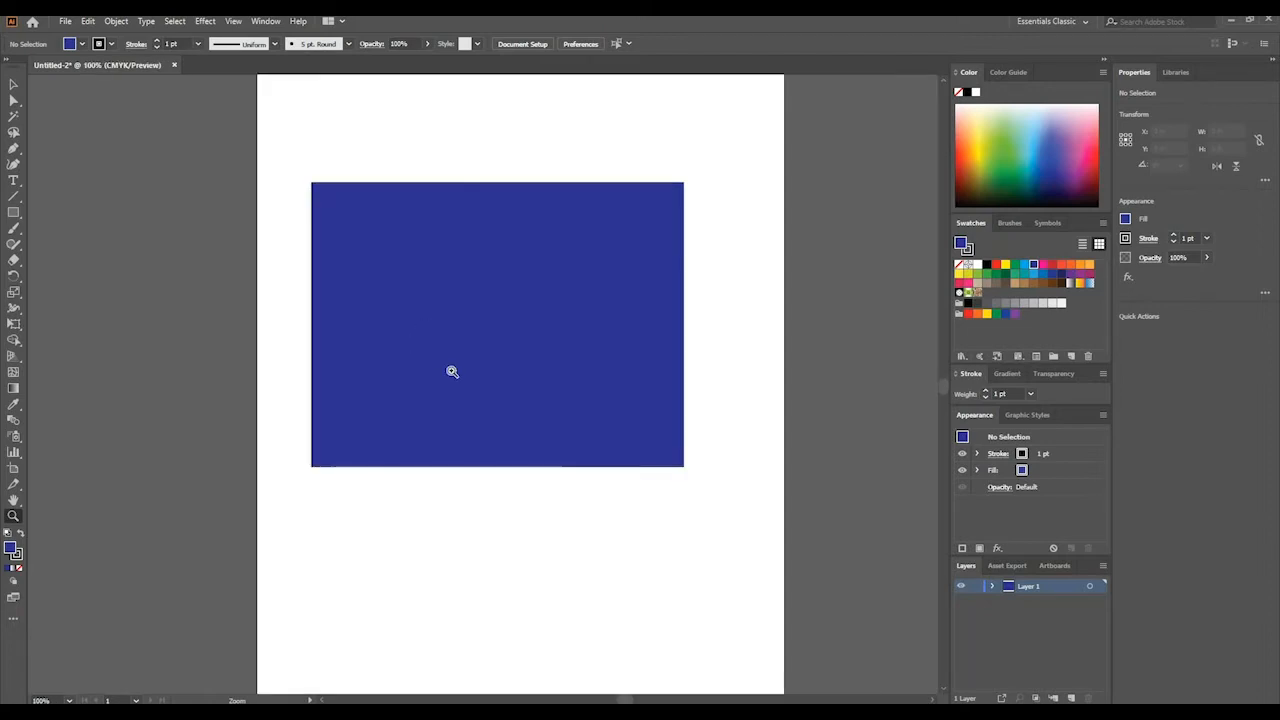
# Resize the blue rectangle freehand into an upright shape about 3.92 in wide and 5.83 in high
pyautogui.click(14, 84)
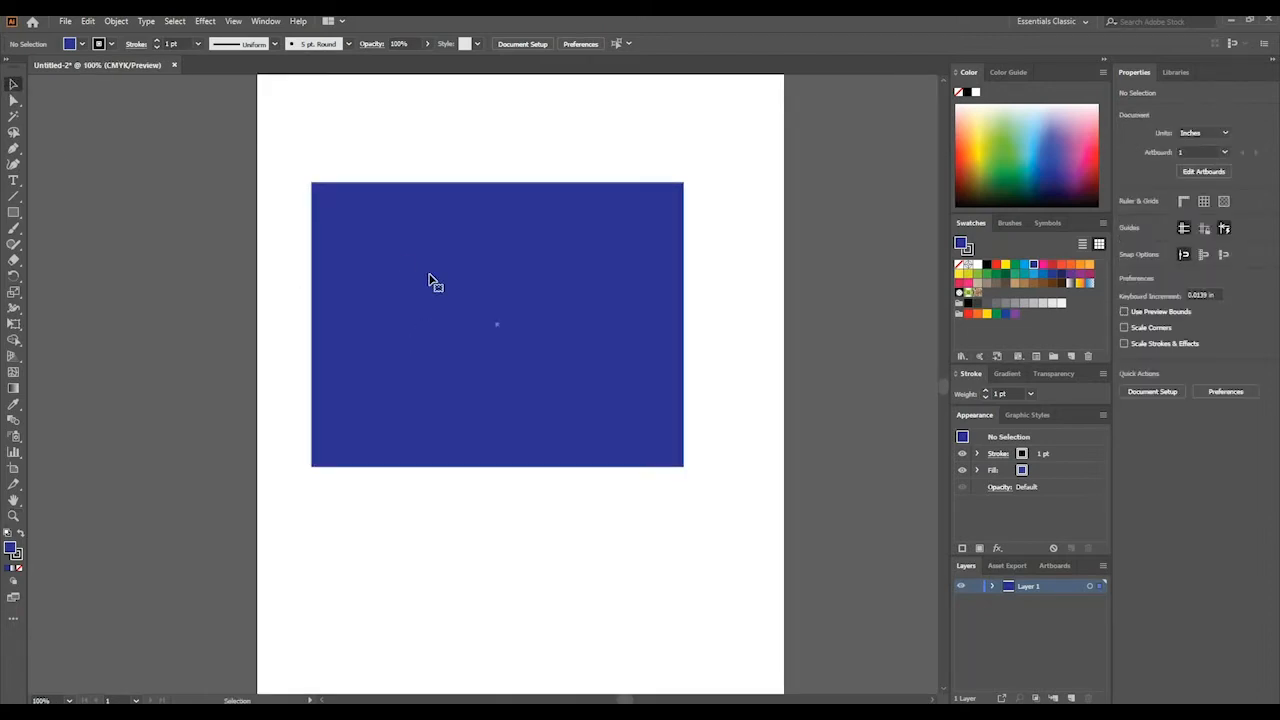
pyautogui.click(429, 281)
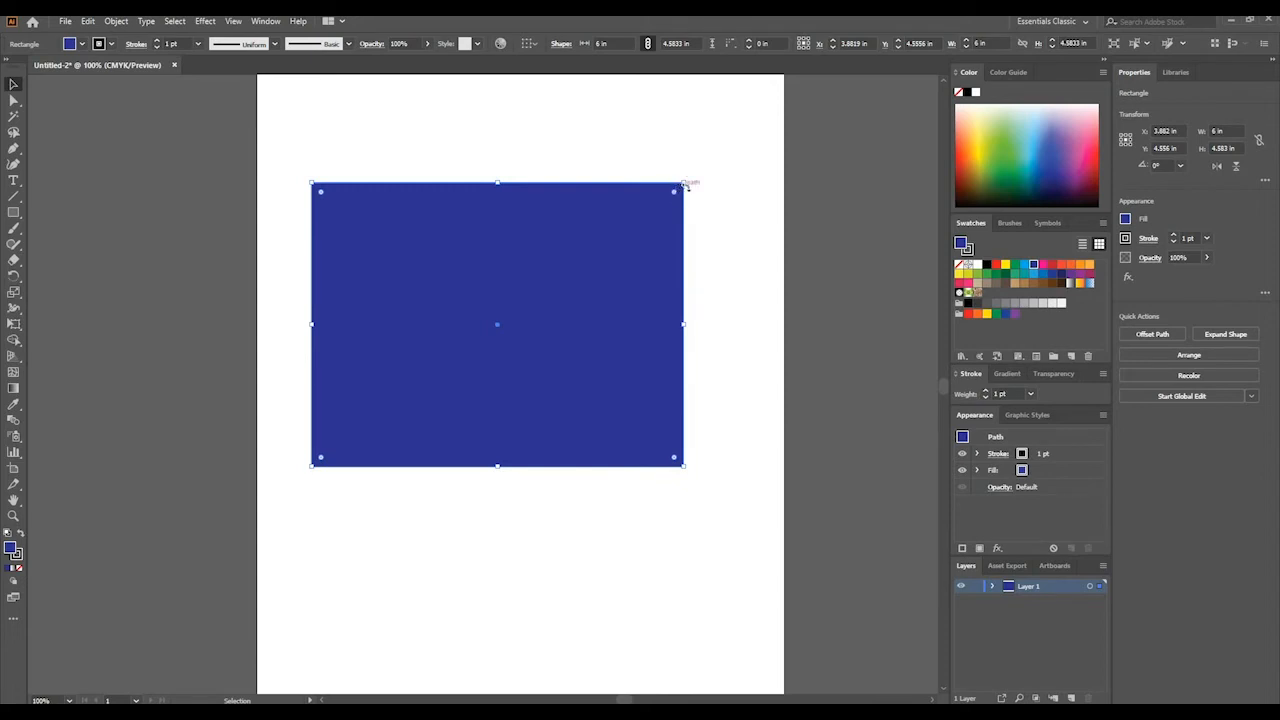
pyautogui.moveTo(499, 182); pyautogui.dragTo(499, 356)
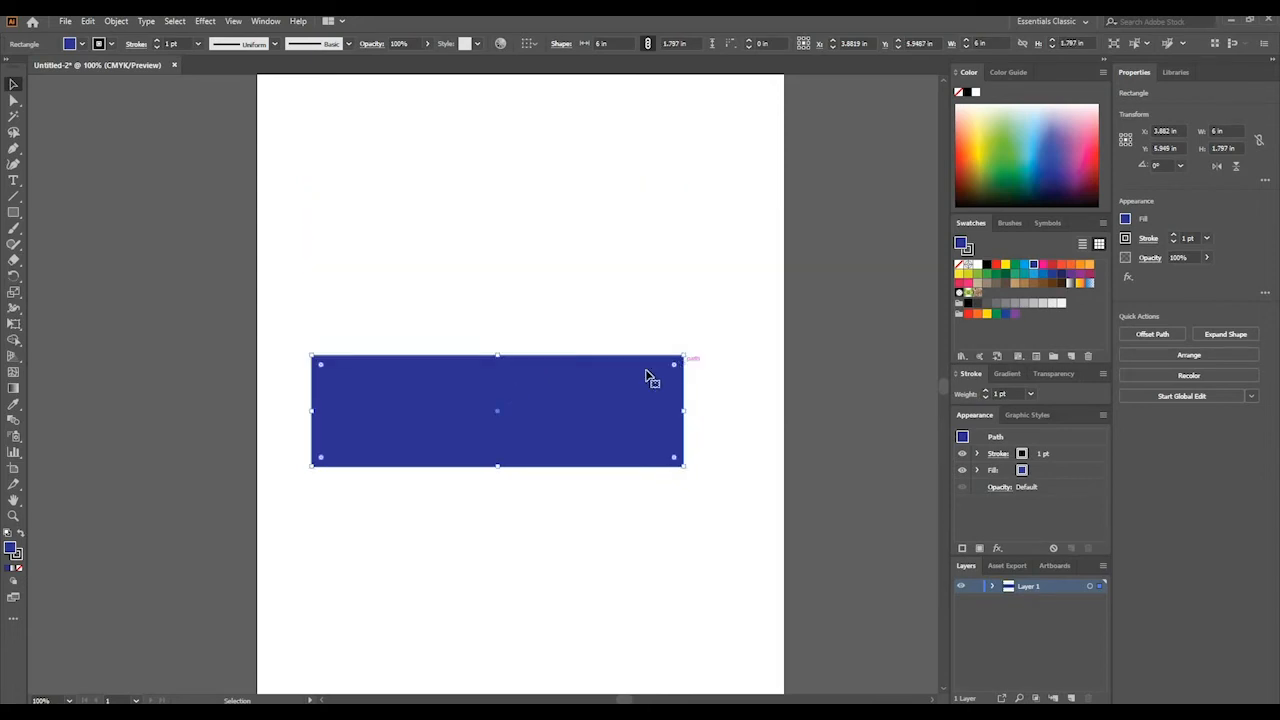
pyautogui.moveTo(405, 419); pyautogui.dragTo(340, 416)
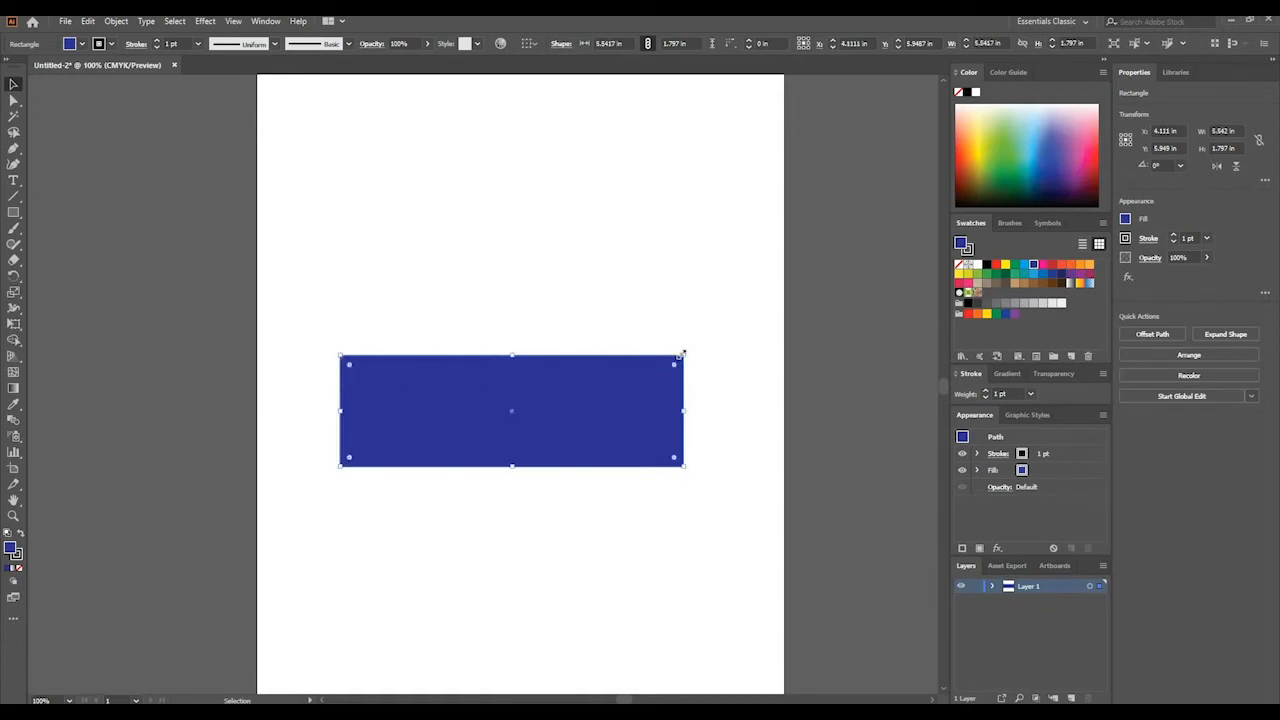
pyautogui.moveTo(684, 355); pyautogui.dragTo(466, 293)
pyautogui.moveTo(655, 215); pyautogui.dragTo(610, 198)
pyautogui.moveTo(527, 466); pyautogui.dragTo(660, 556)
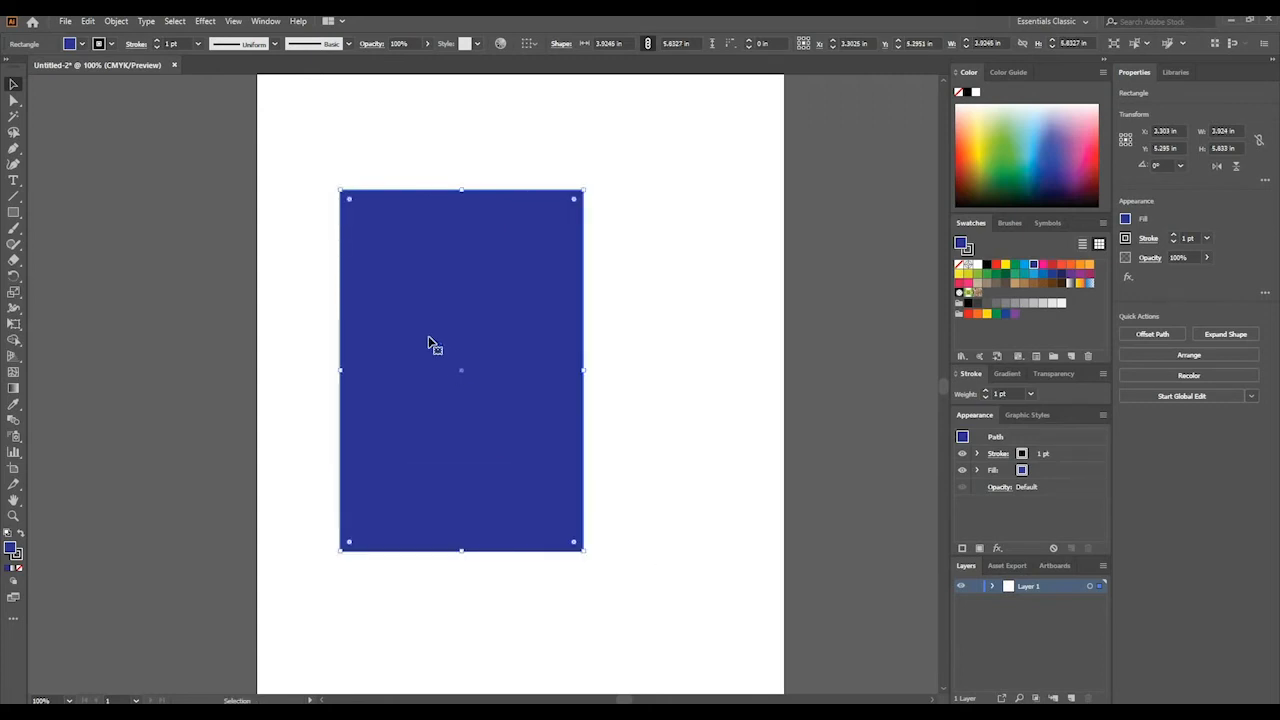
# Narrow and lengthen the rectangle into a thin vertical bar about 0.12 in wide and 6.85 in high
pyautogui.moveTo(583, 372); pyautogui.dragTo(362, 390)
pyautogui.moveTo(351, 190); pyautogui.dragTo(318, 127)
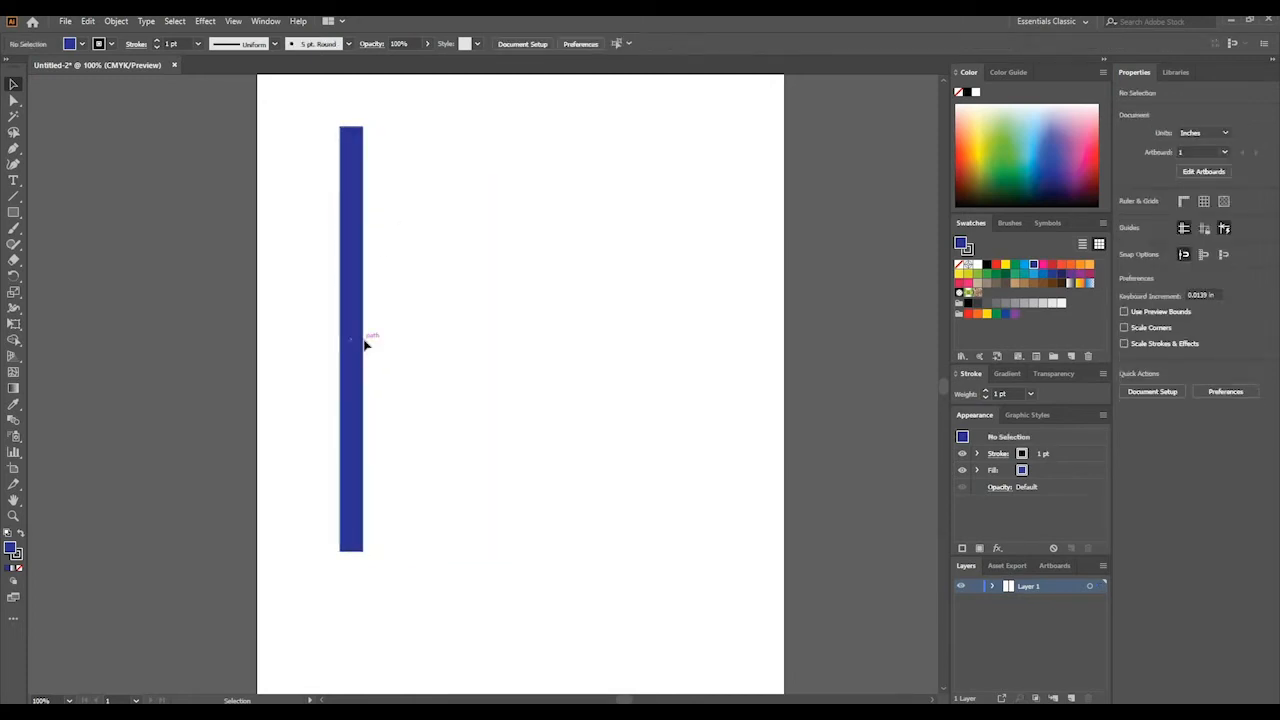
pyautogui.click(362, 340)
pyautogui.moveTo(362, 340); pyautogui.dragTo(347, 340)
pyautogui.click(519, 317)
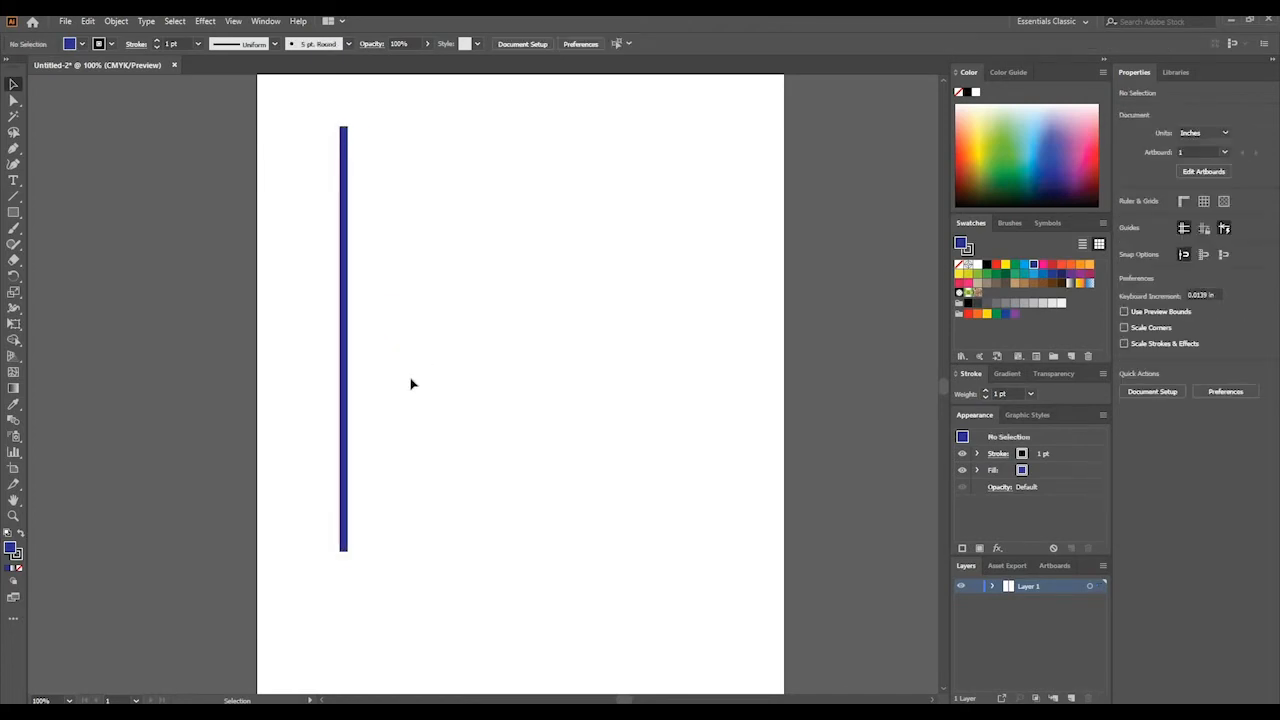
# Draw a rounded rectangle about 3.59 in wide and 2.08 in high beside the upper part of the vertical bar
pyautogui.click(15, 215)
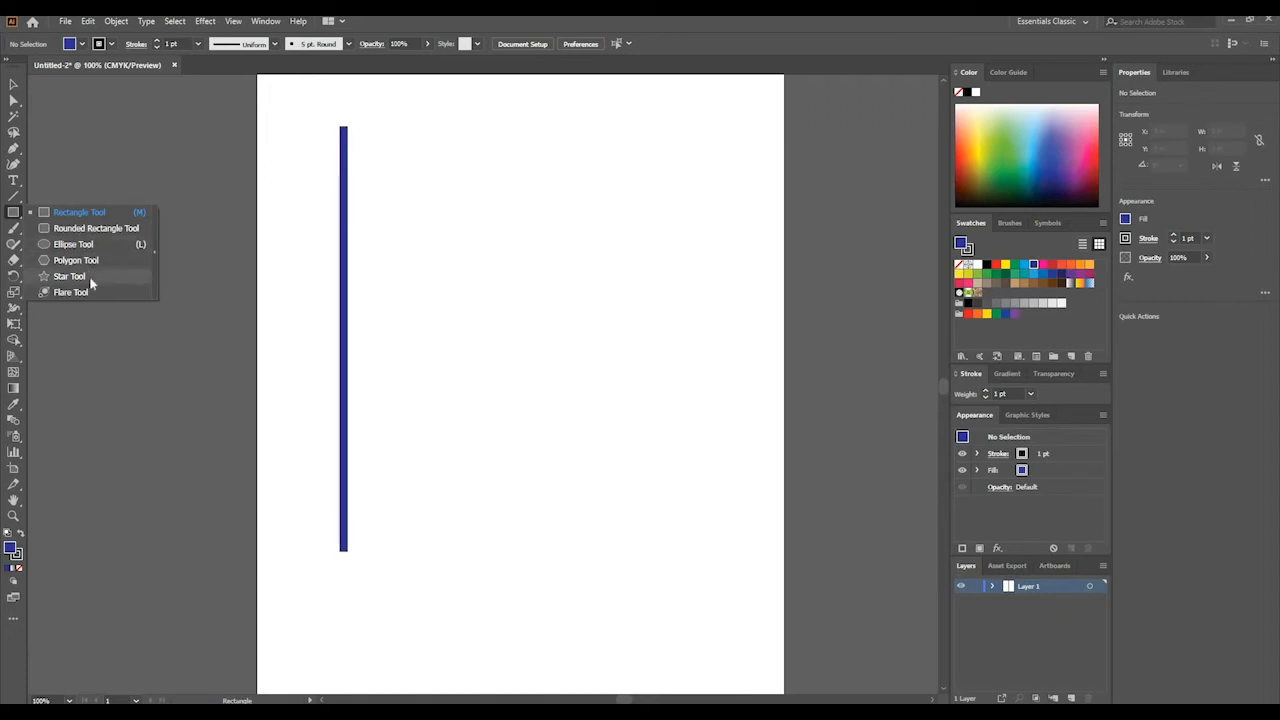
pyautogui.click(88, 230)
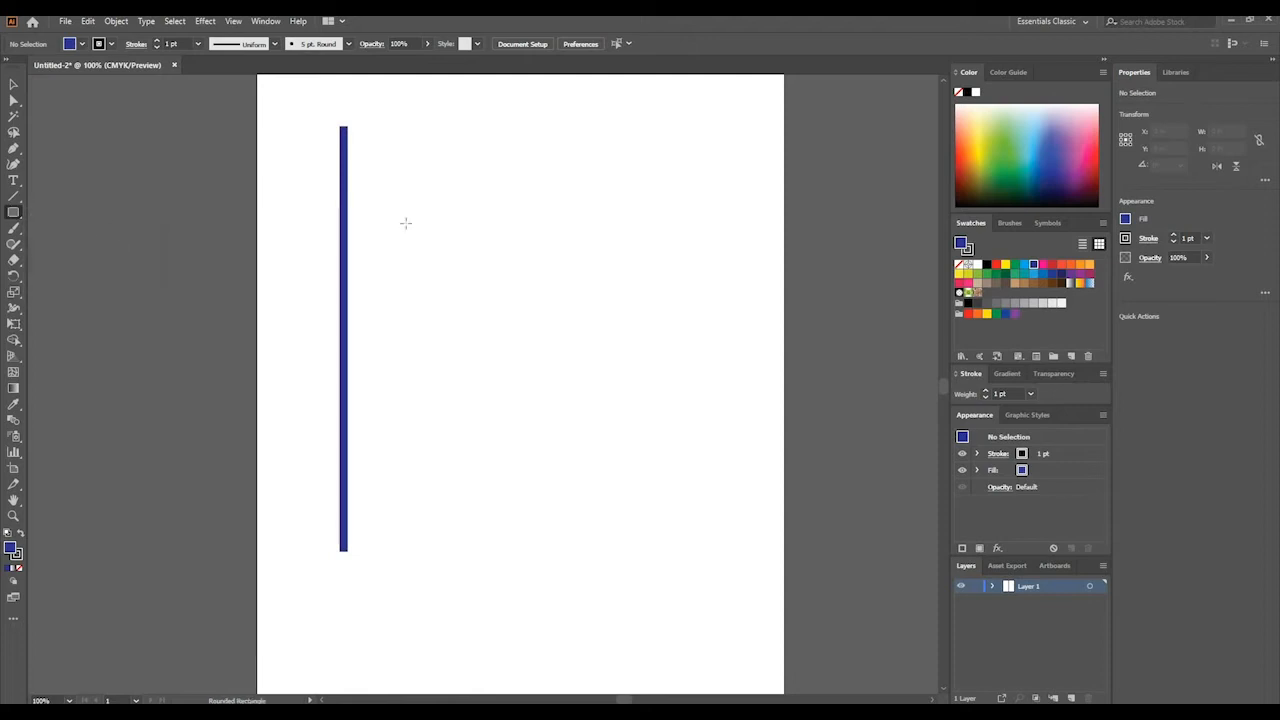
pyautogui.moveTo(466, 137)
pyautogui.mouseDown()
pyautogui.moveTo(603, 231)
pyautogui.moveTo(694, 249)
pyautogui.moveTo(688, 265)
pyautogui.mouseUp()
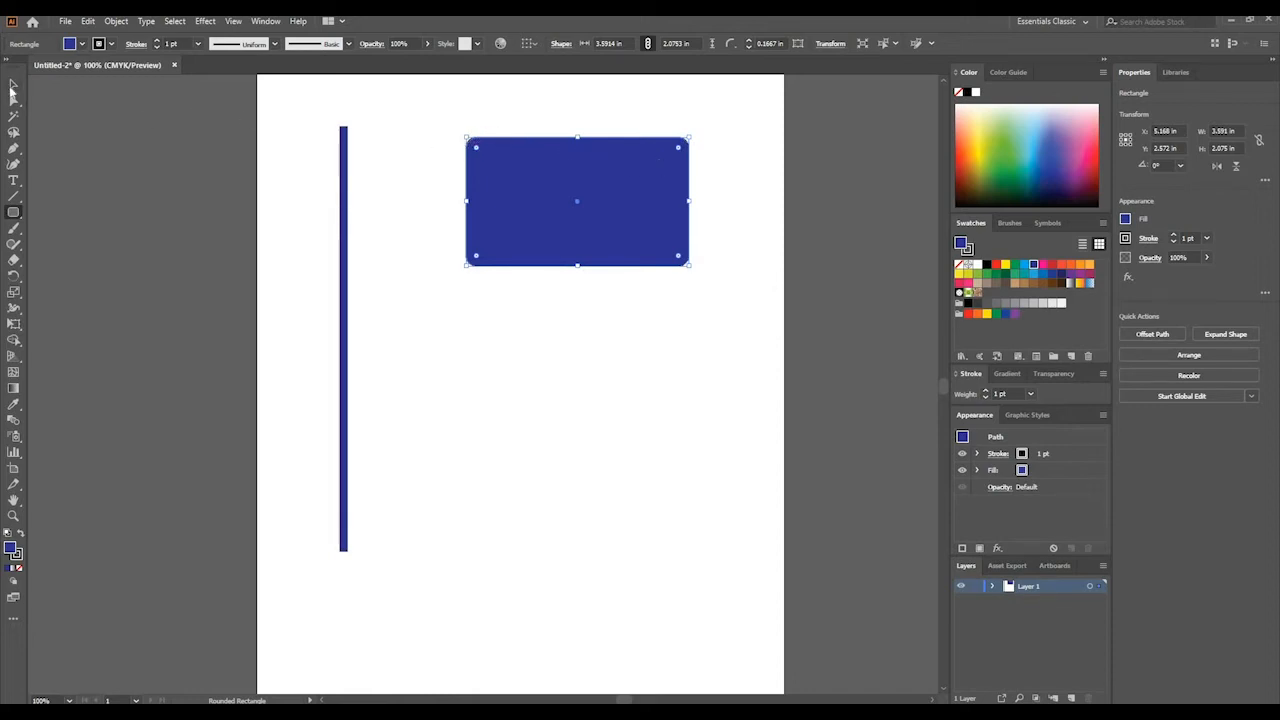
pyautogui.click(13, 84)
pyautogui.click(420, 172)
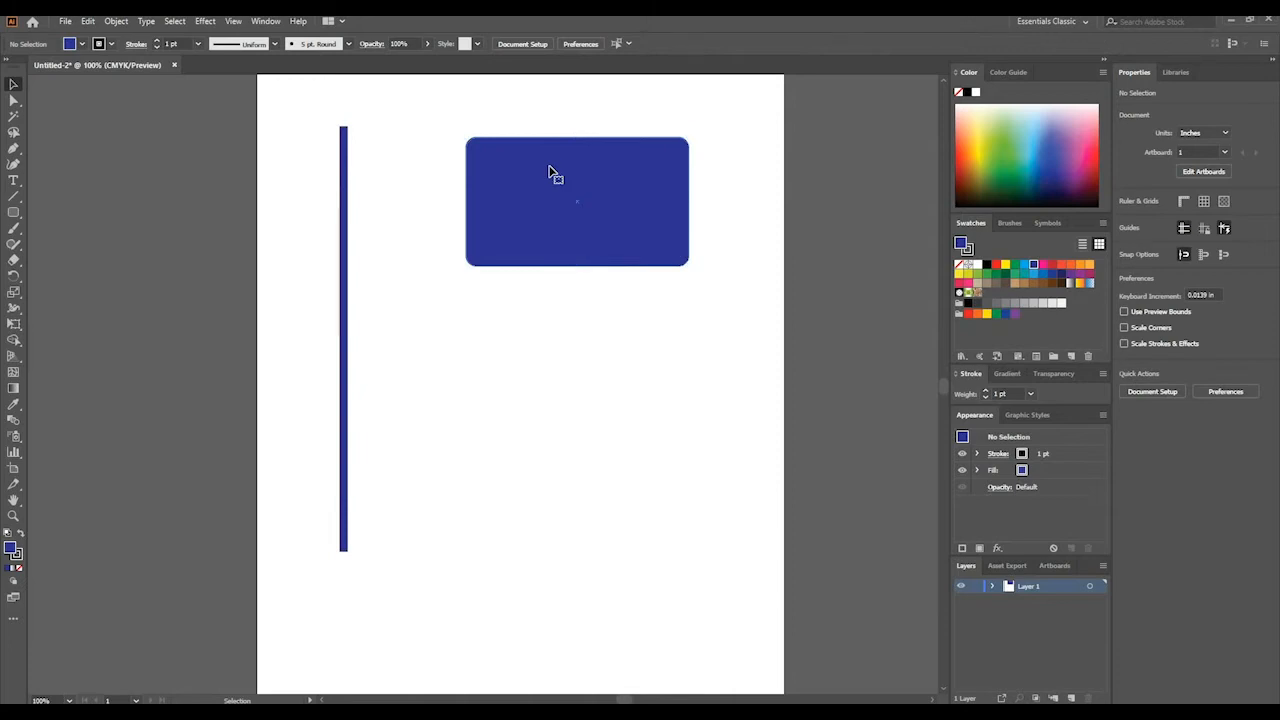
pyautogui.click(494, 157)
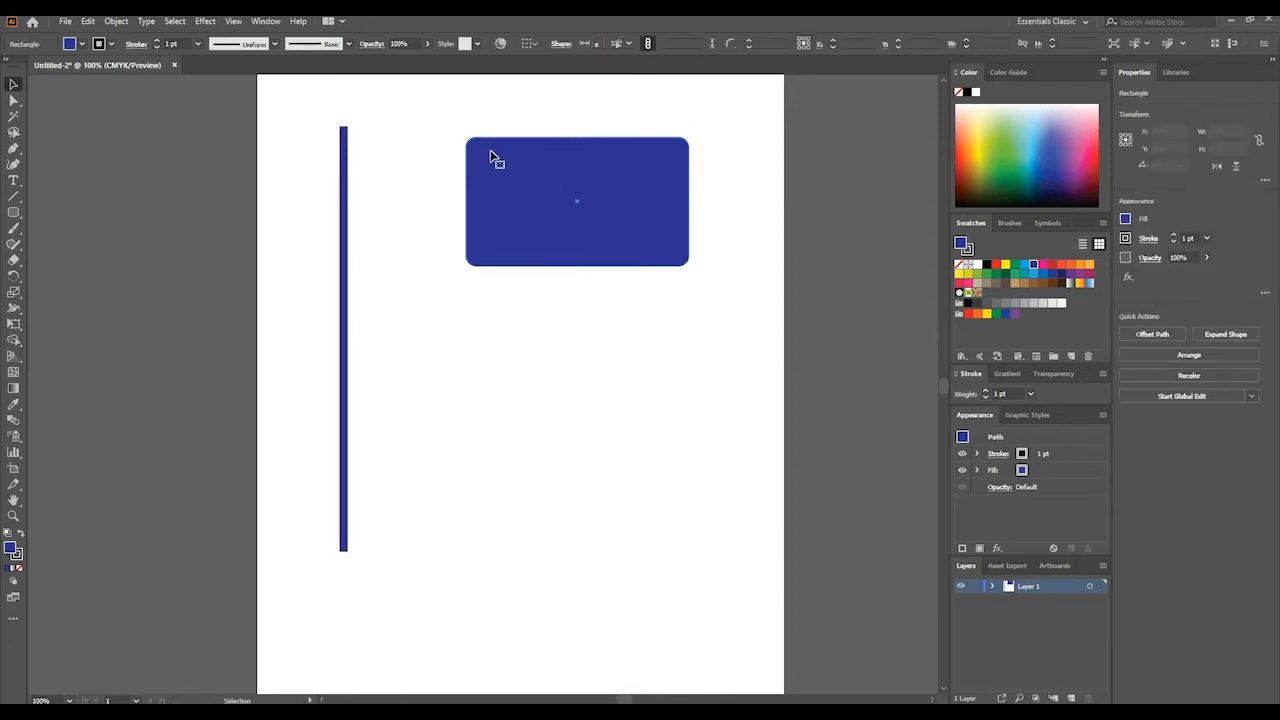
# Draw a square-cornered rectangle about 4.71 in wide and 3.77 in high below the rounded rectangle
pyautogui.click(13, 212)
pyautogui.click(60, 212)
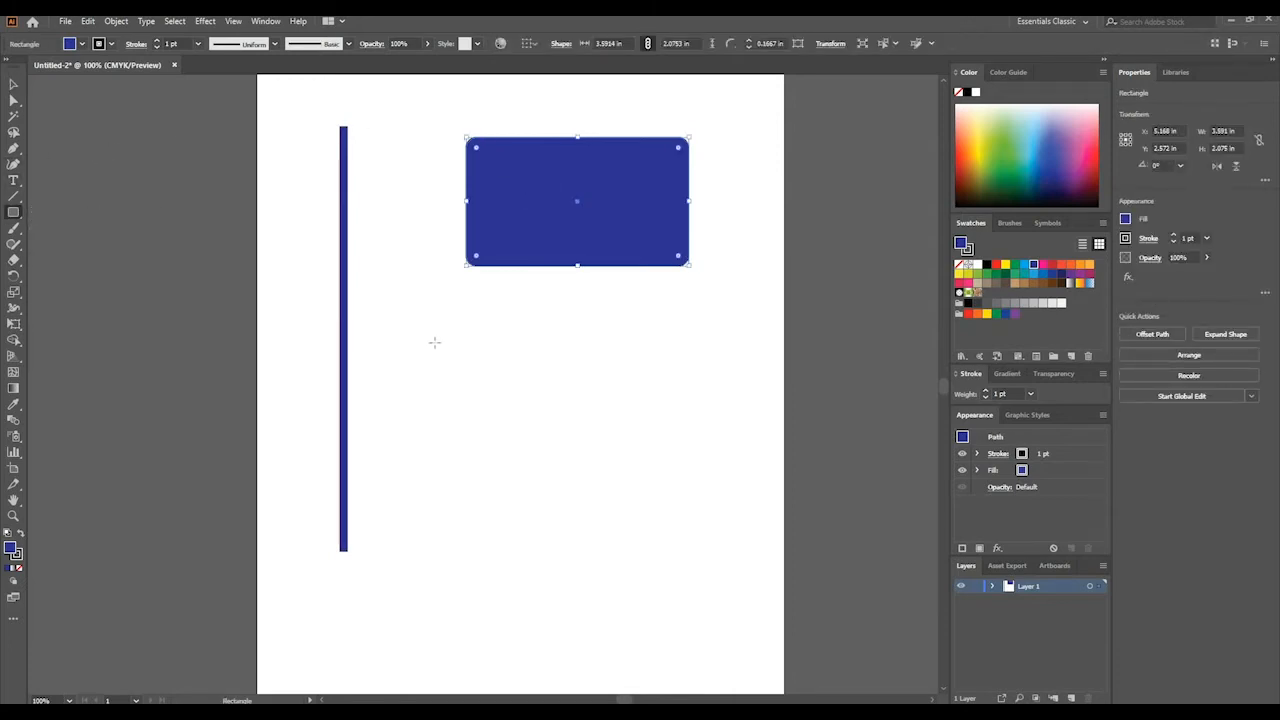
pyautogui.moveTo(422, 310); pyautogui.dragTo(714, 543)
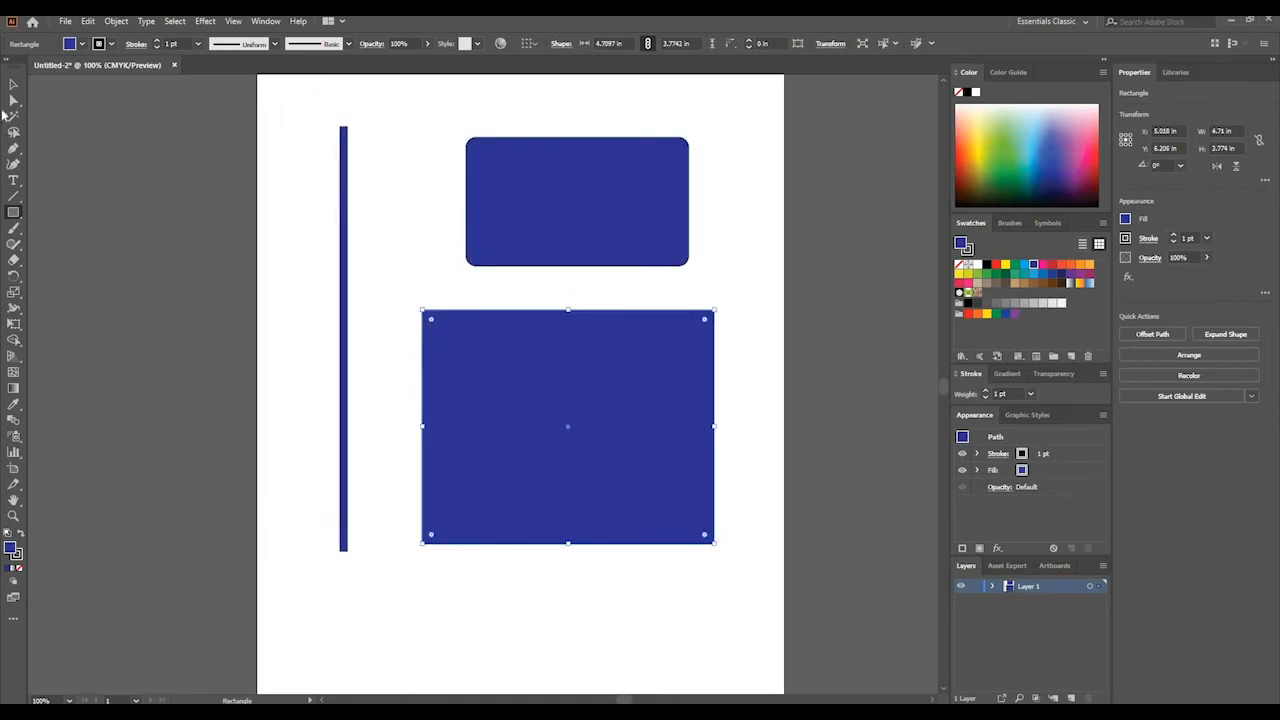
# Round all four corners of the lower rectangle to a radius of about 0.67 in, then deselect it
pyautogui.press('a')
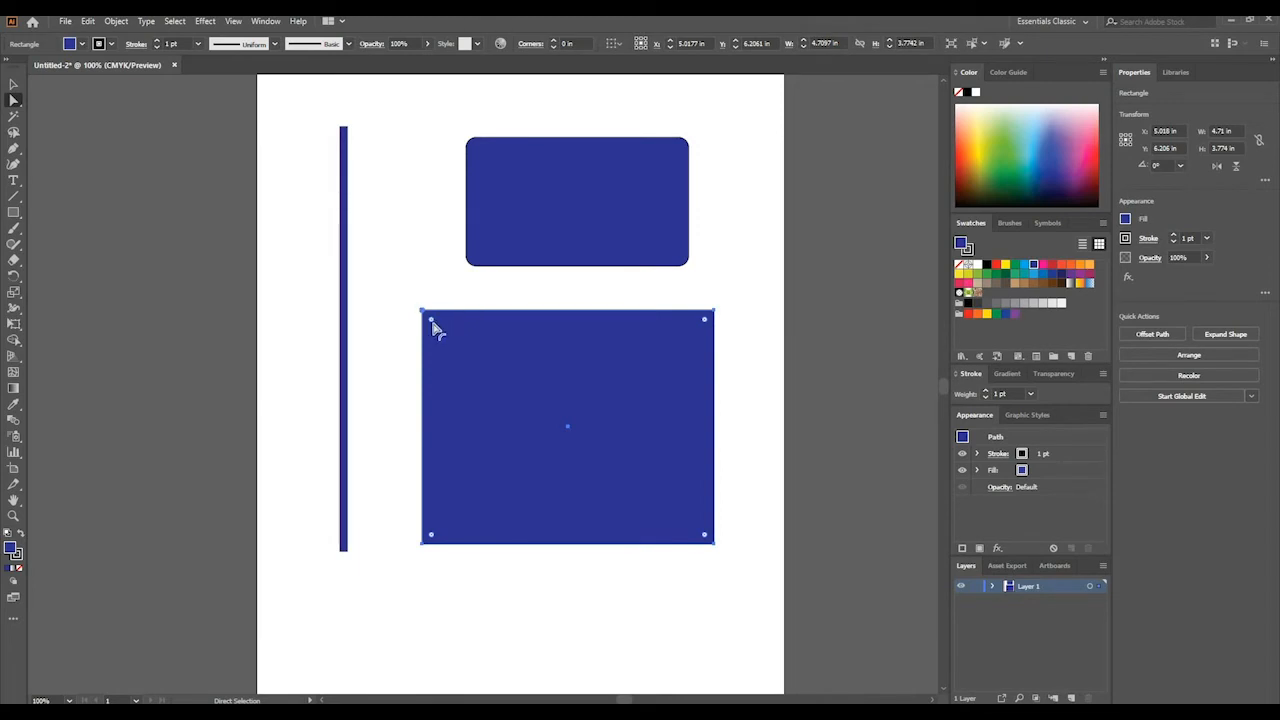
pyautogui.click(713, 311)
pyautogui.doubleClick(13, 86)
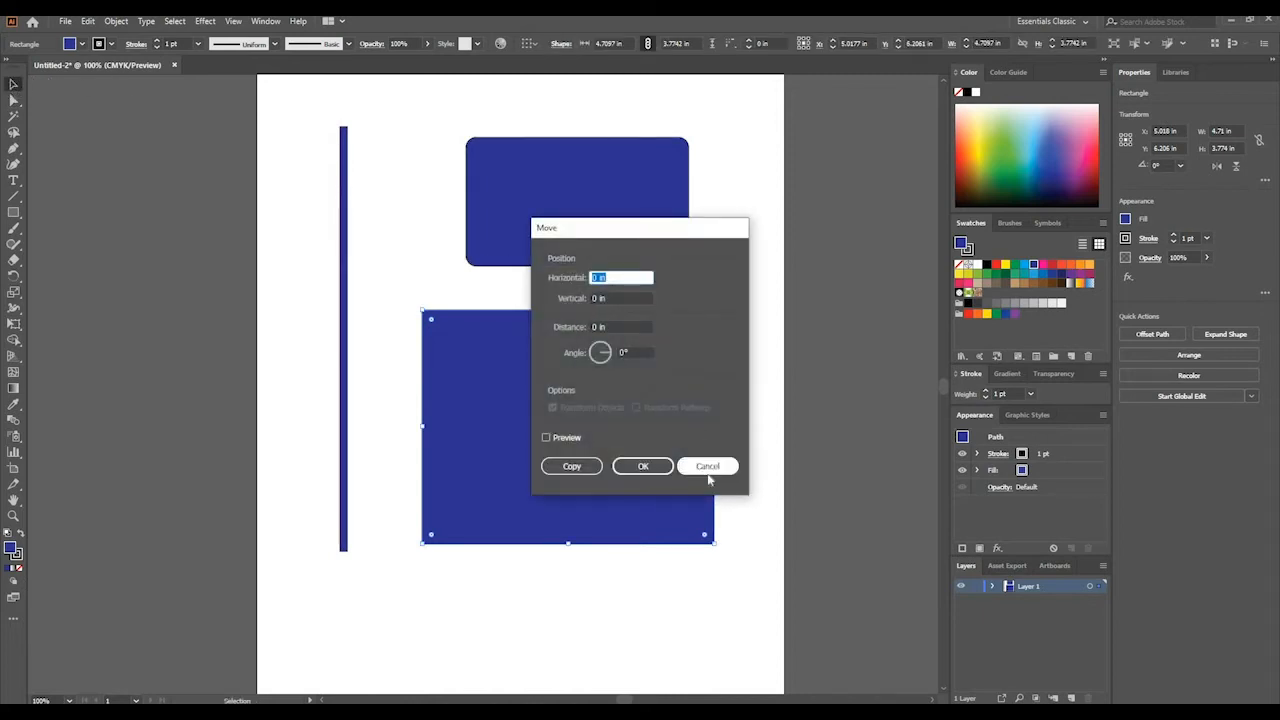
pyautogui.click(708, 465)
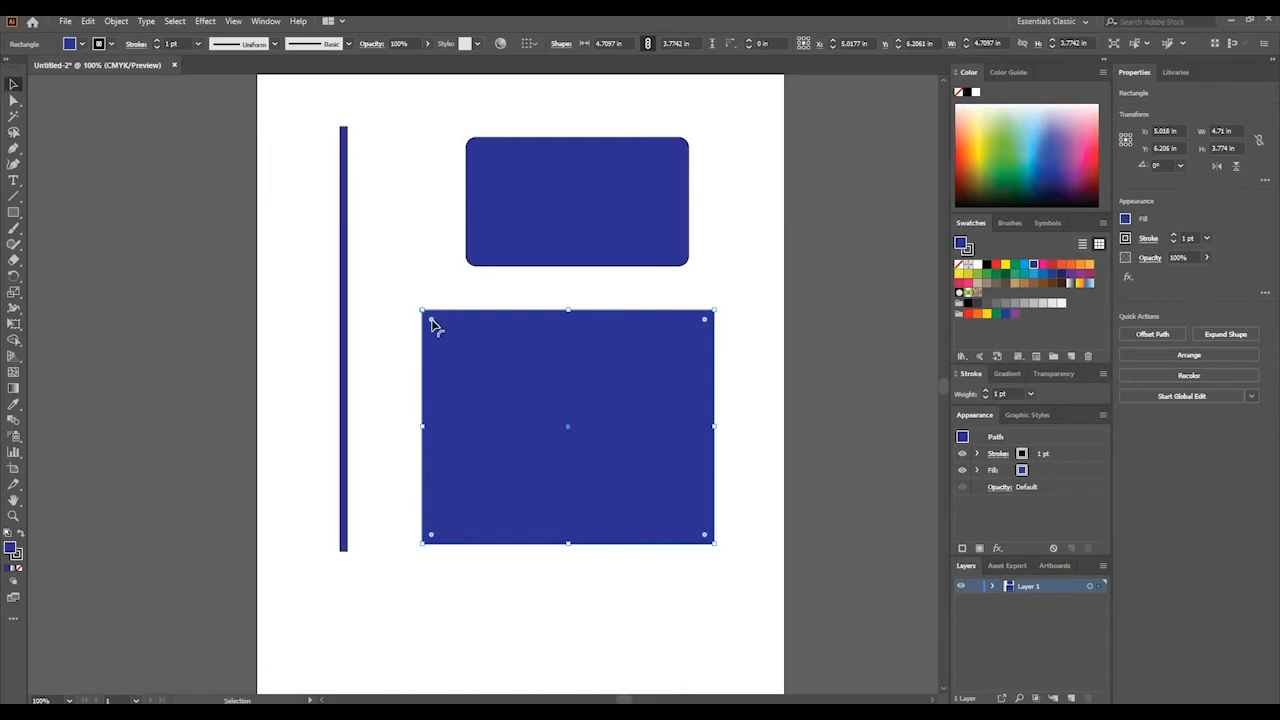
pyautogui.moveTo(433, 324); pyautogui.dragTo(429, 366)
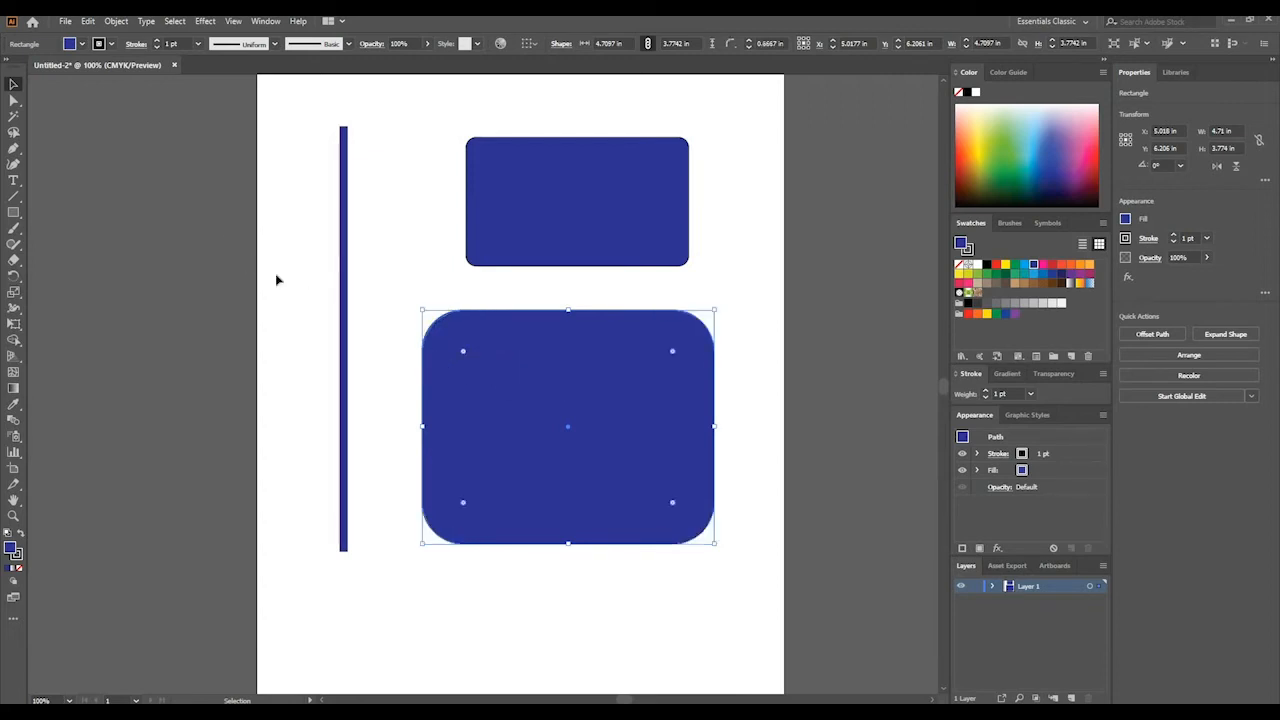
pyautogui.click(331, 259)
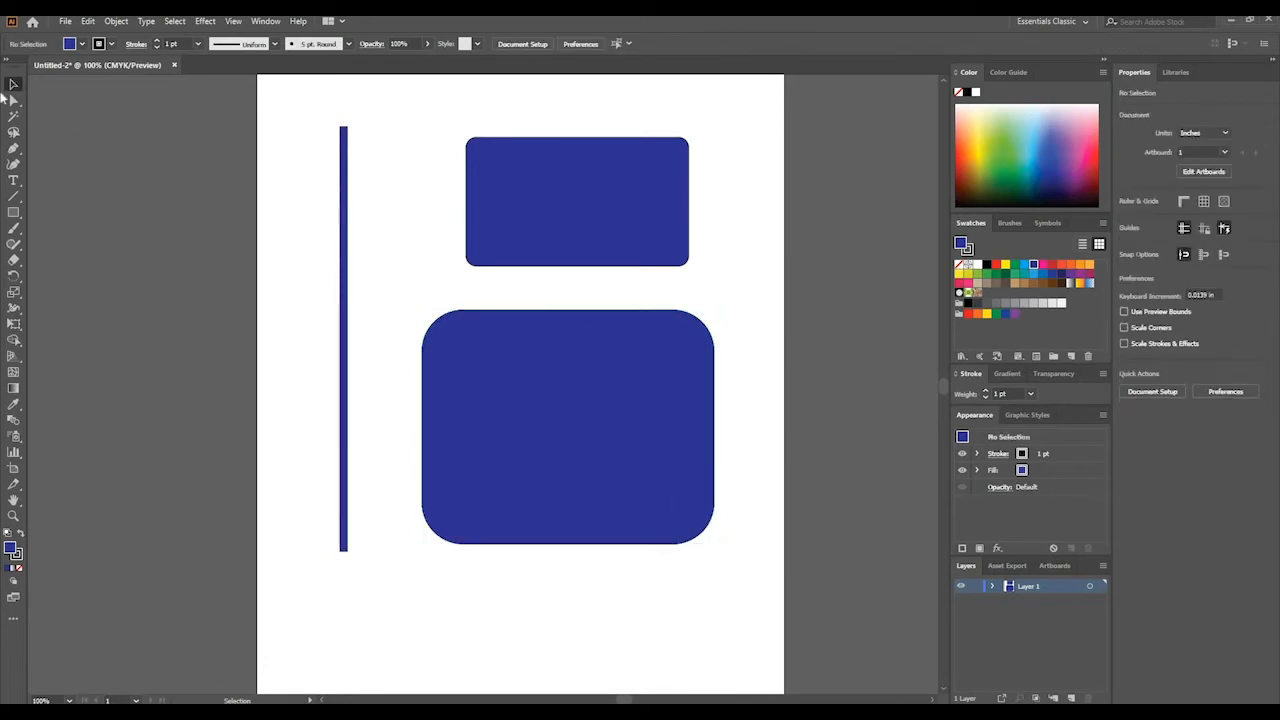
# Delete the smaller rounded rectangle near the top of the artboard
pyautogui.click(529, 238)
pyautogui.press('Delete')
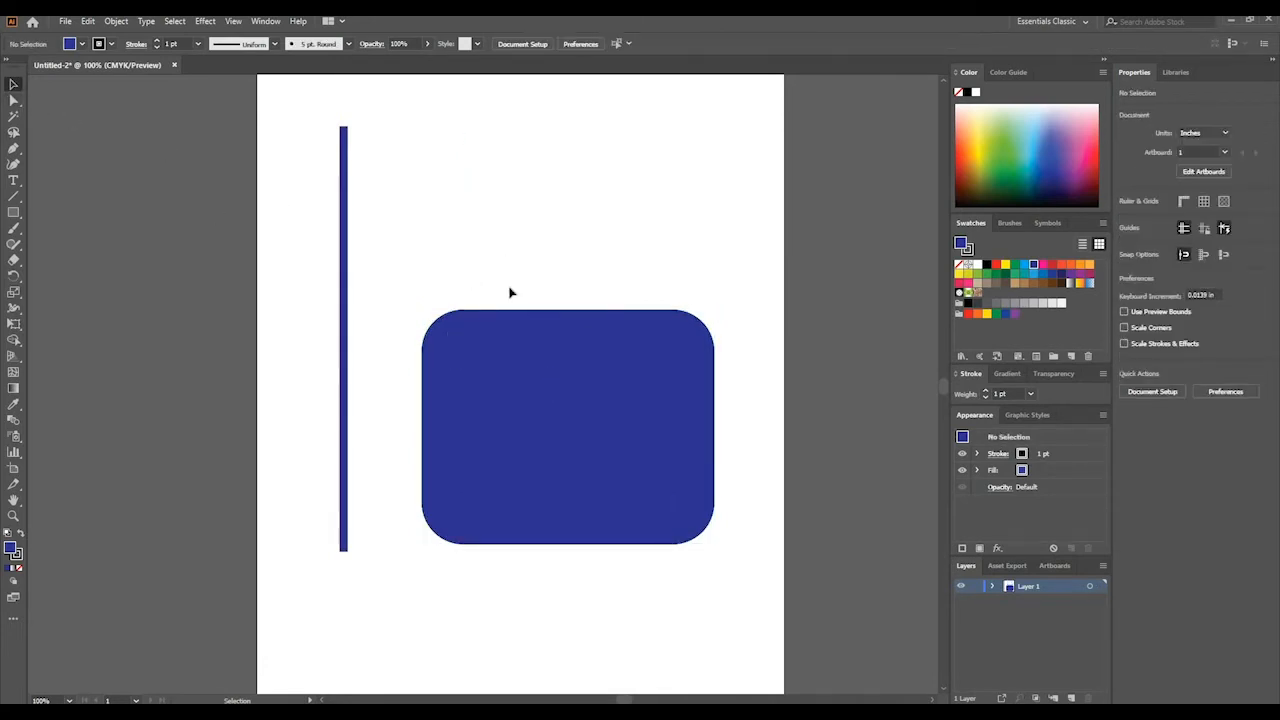
# Widen the thin vertical bar to about 1.27 in and round all its corners slightly, to a radius of about 0.03 in
pyautogui.click(448, 334)
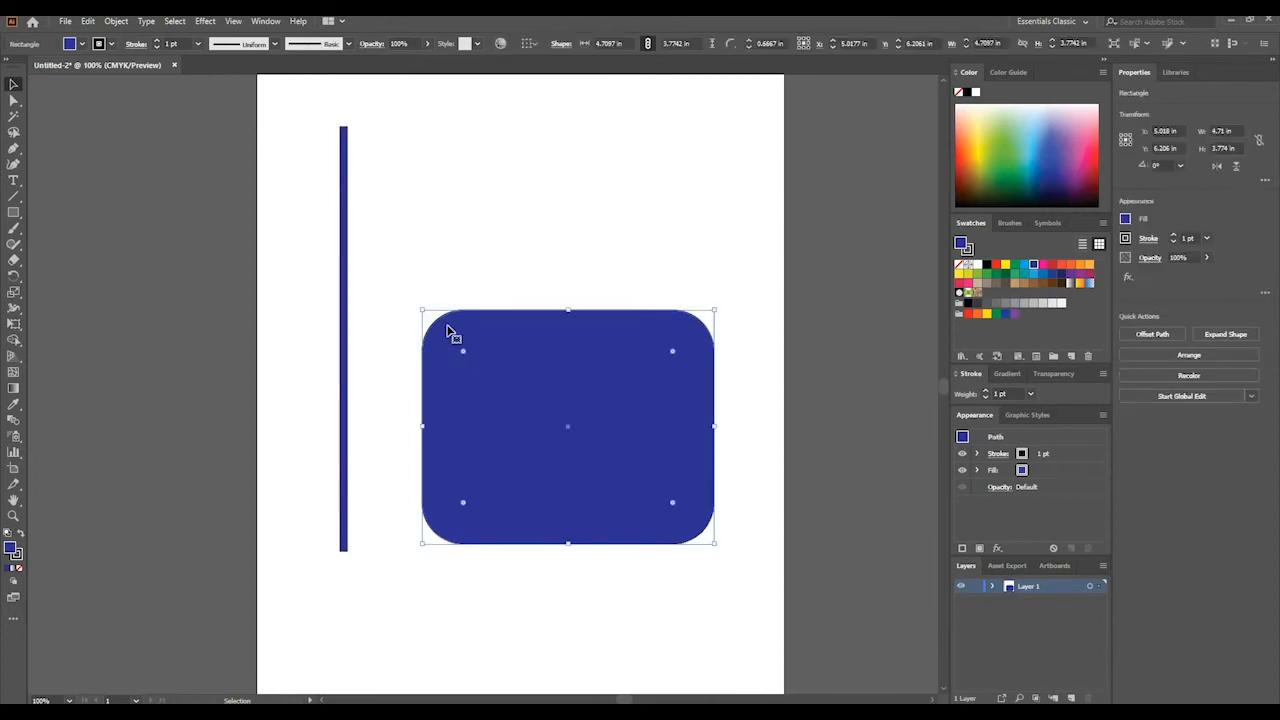
pyautogui.click(340, 329)
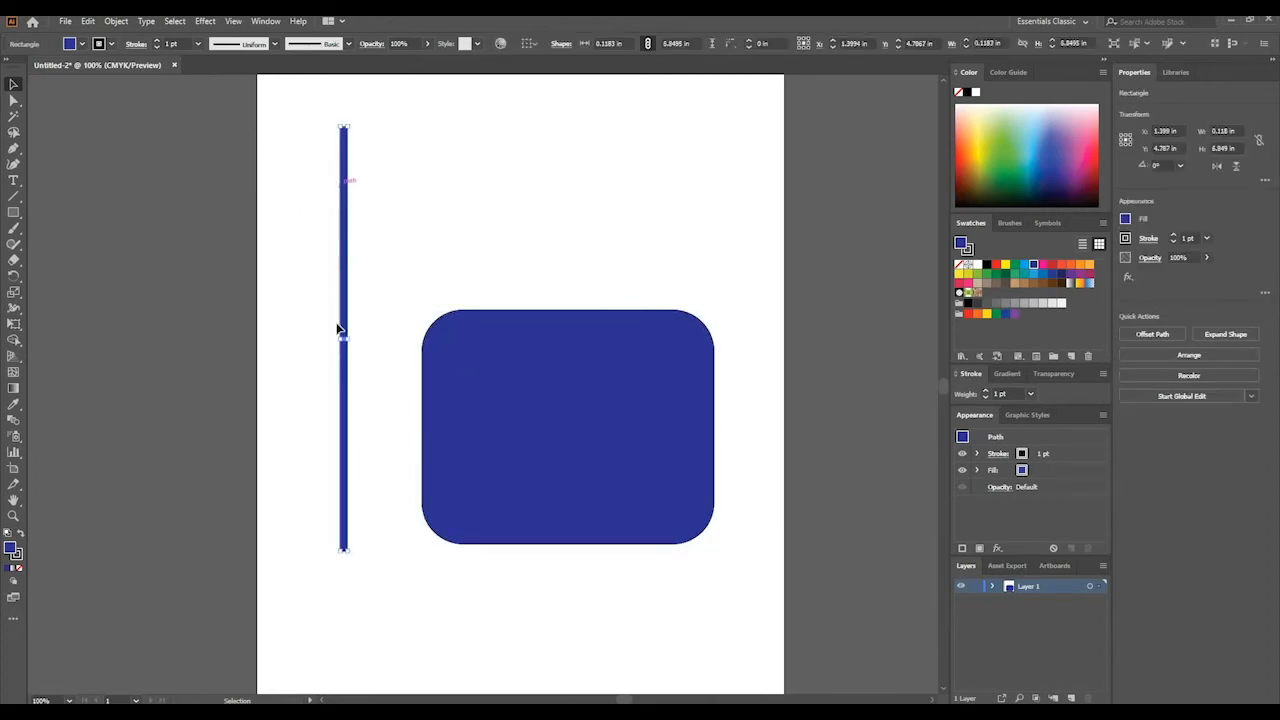
pyautogui.moveTo(288, 335)
pyautogui.mouseDown()
pyautogui.moveTo(252, 338)
pyautogui.moveTo(269, 340)
pyautogui.mouseUp()
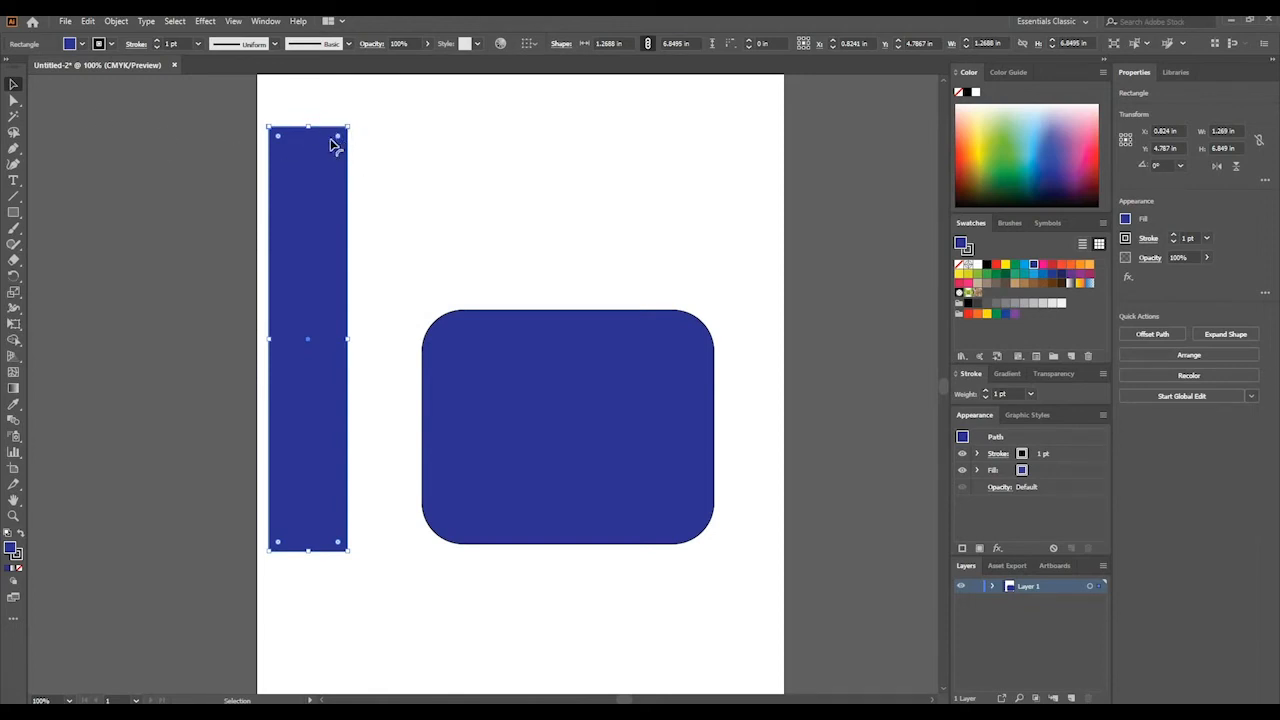
pyautogui.moveTo(333, 139); pyautogui.dragTo(362, 139)
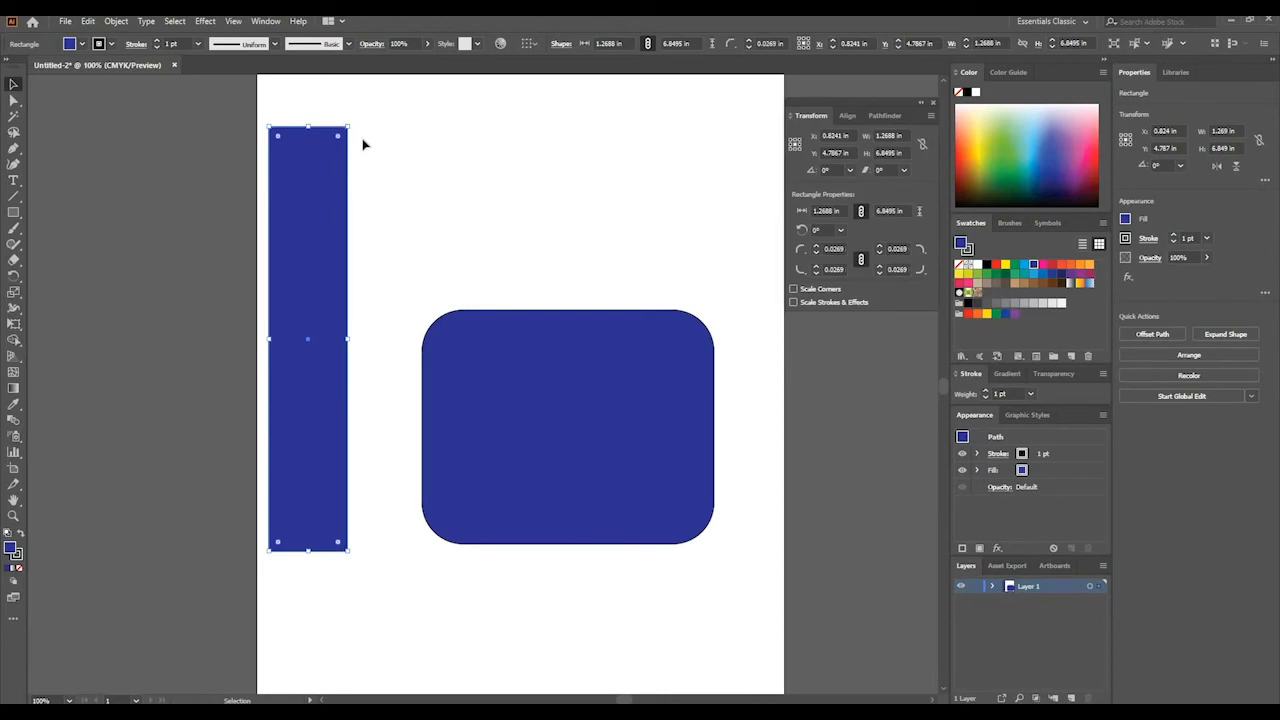
pyautogui.click(14, 100)
pyautogui.press('Return')
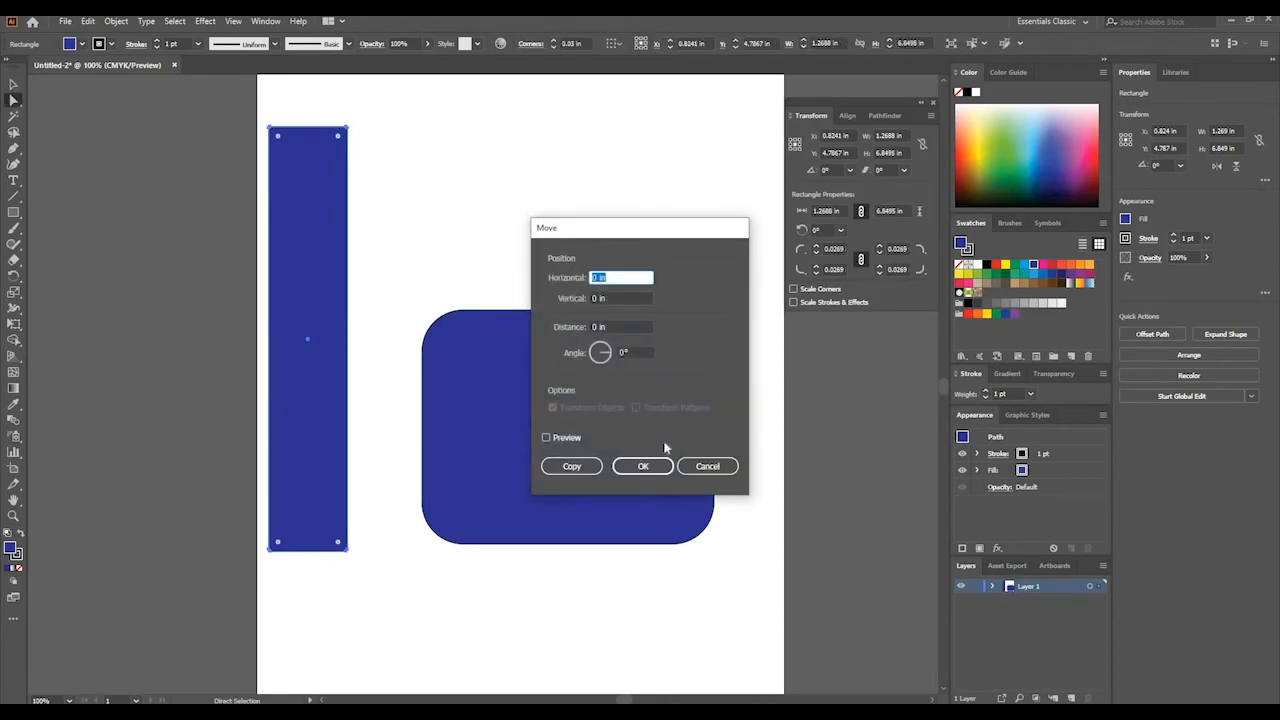
pyautogui.click(707, 469)
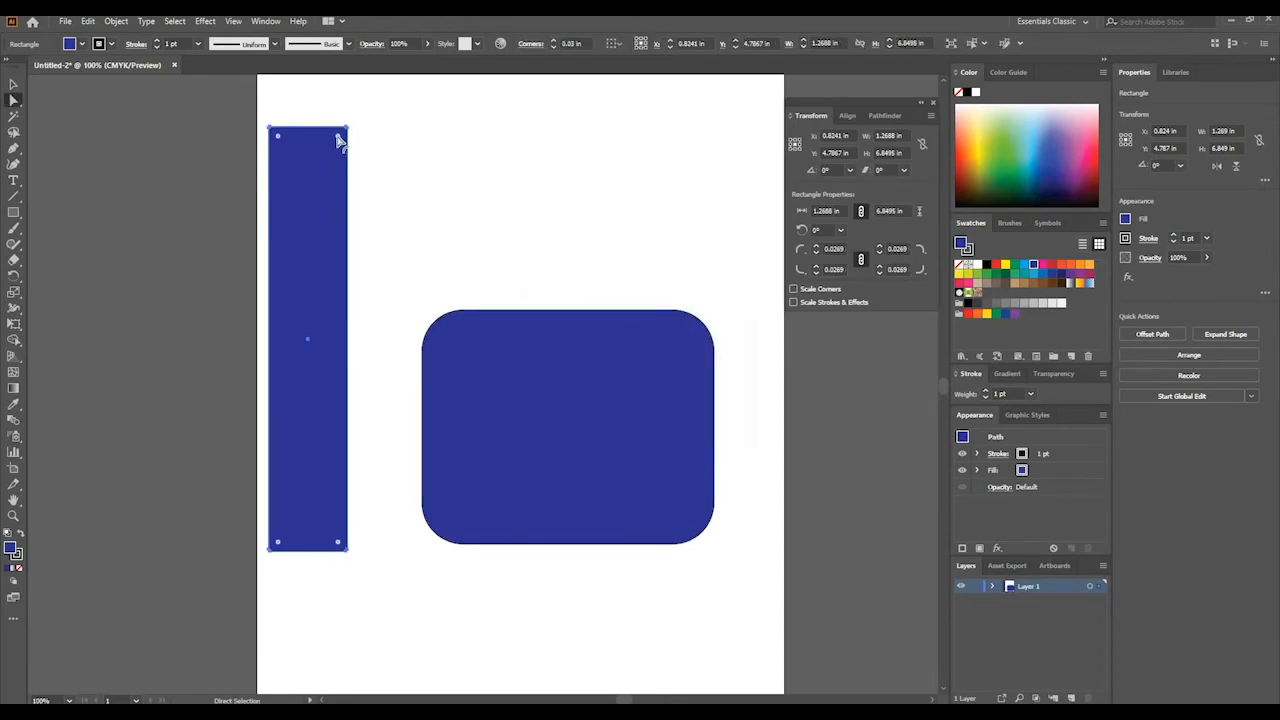
pyautogui.moveTo(340, 142); pyautogui.dragTo(306, 193)
pyautogui.hotkey('ctrl', 'z')
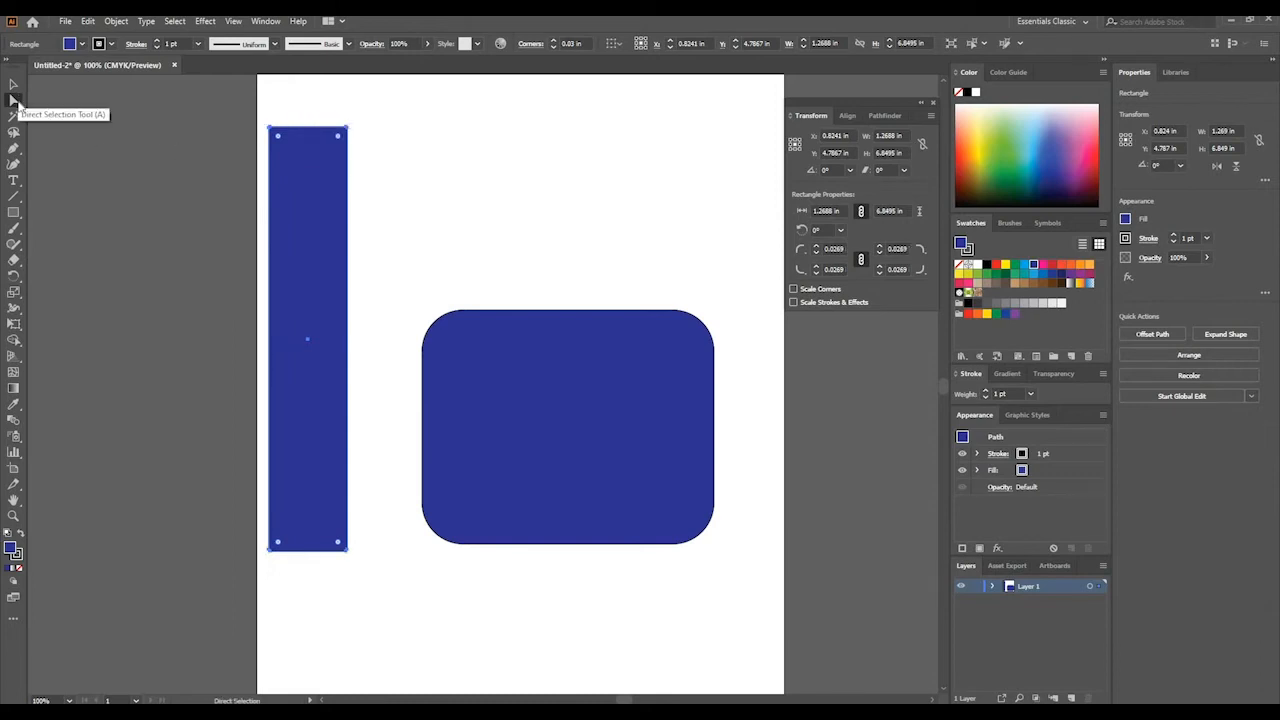
# Round only the upper-right corner of the vertical bar to a radius of about 1.24 in, then deselect it
pyautogui.click(12, 86)
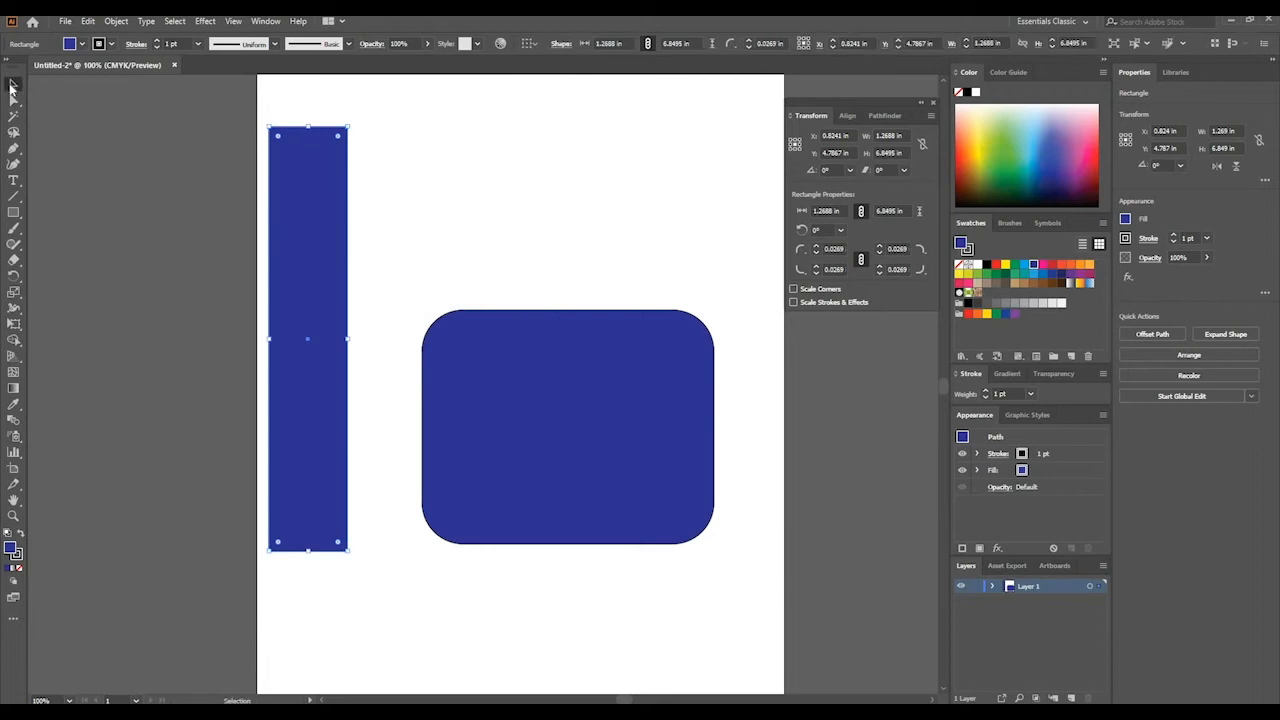
pyautogui.click(14, 108)
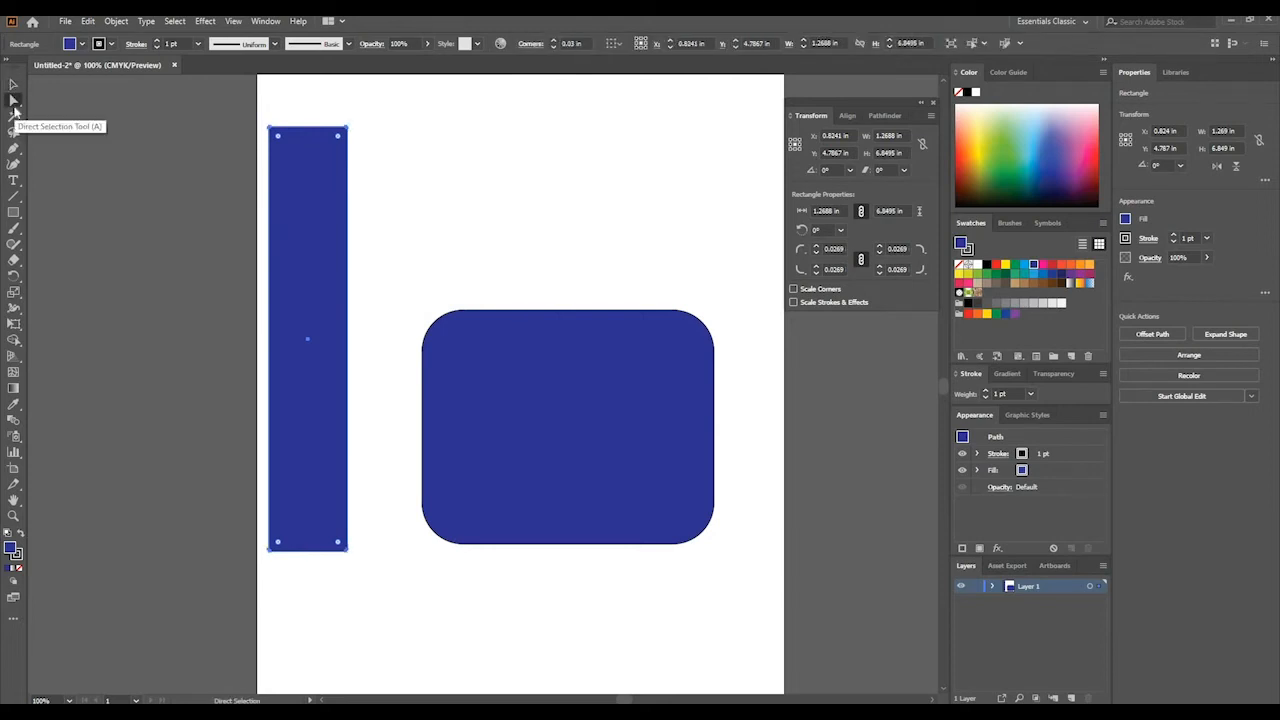
pyautogui.click(20, 108)
pyautogui.doubleClick(18, 105)
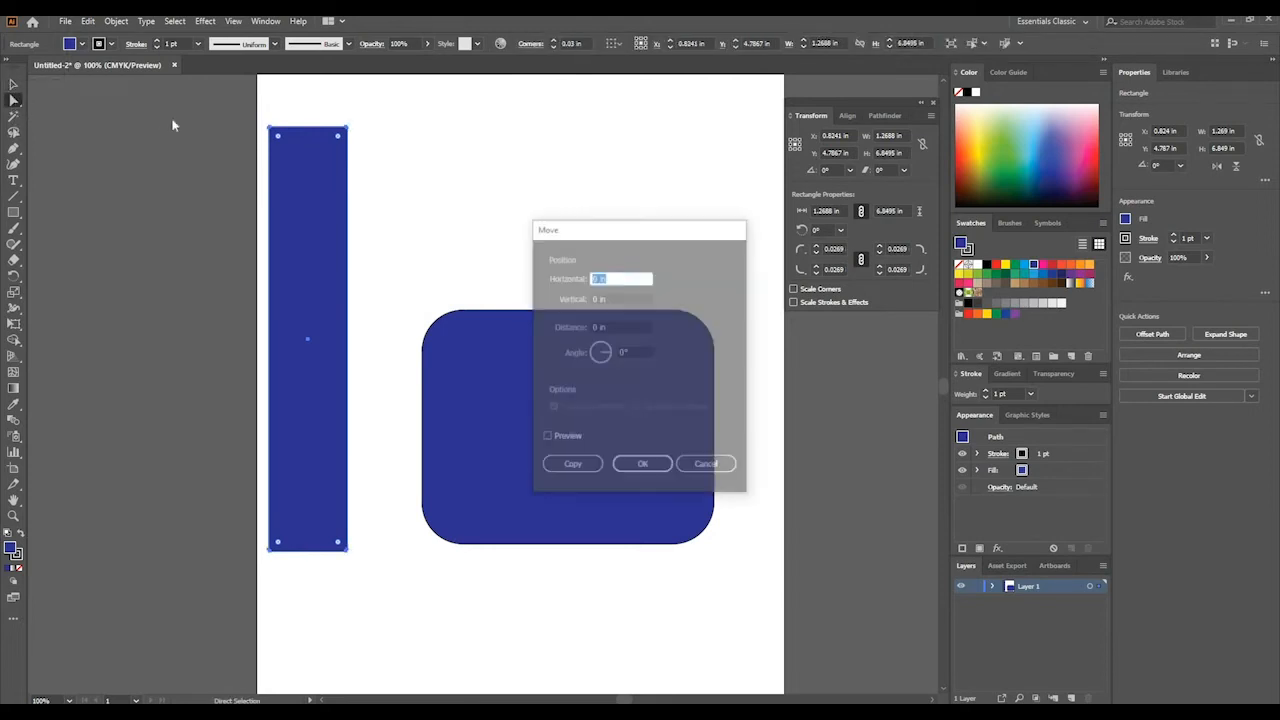
pyautogui.click(724, 465)
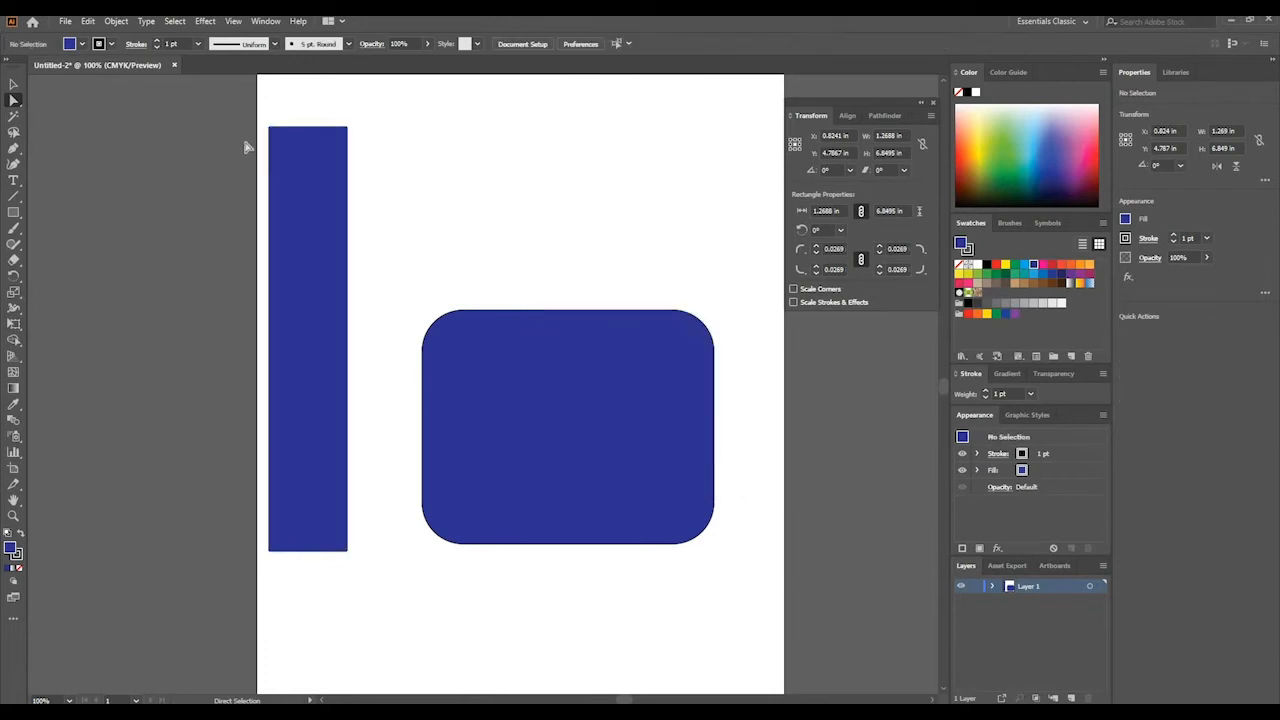
pyautogui.click(340, 140)
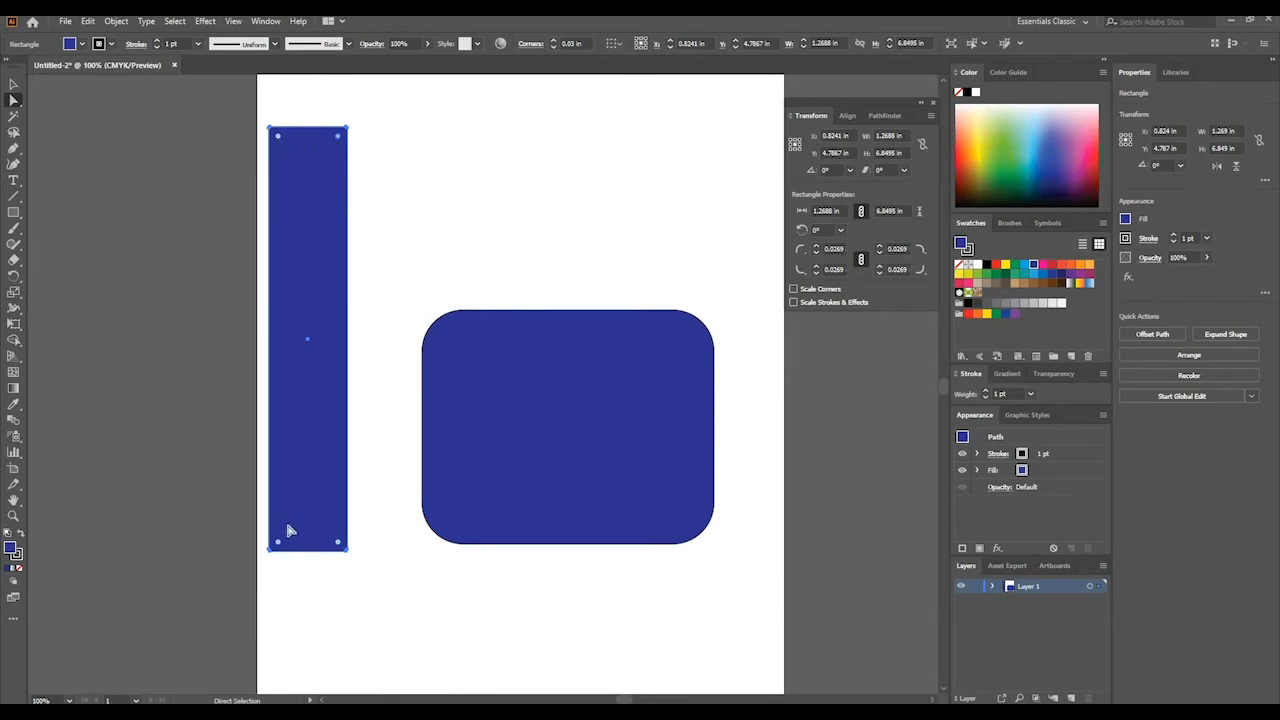
pyautogui.moveTo(336, 133); pyautogui.dragTo(278, 220)
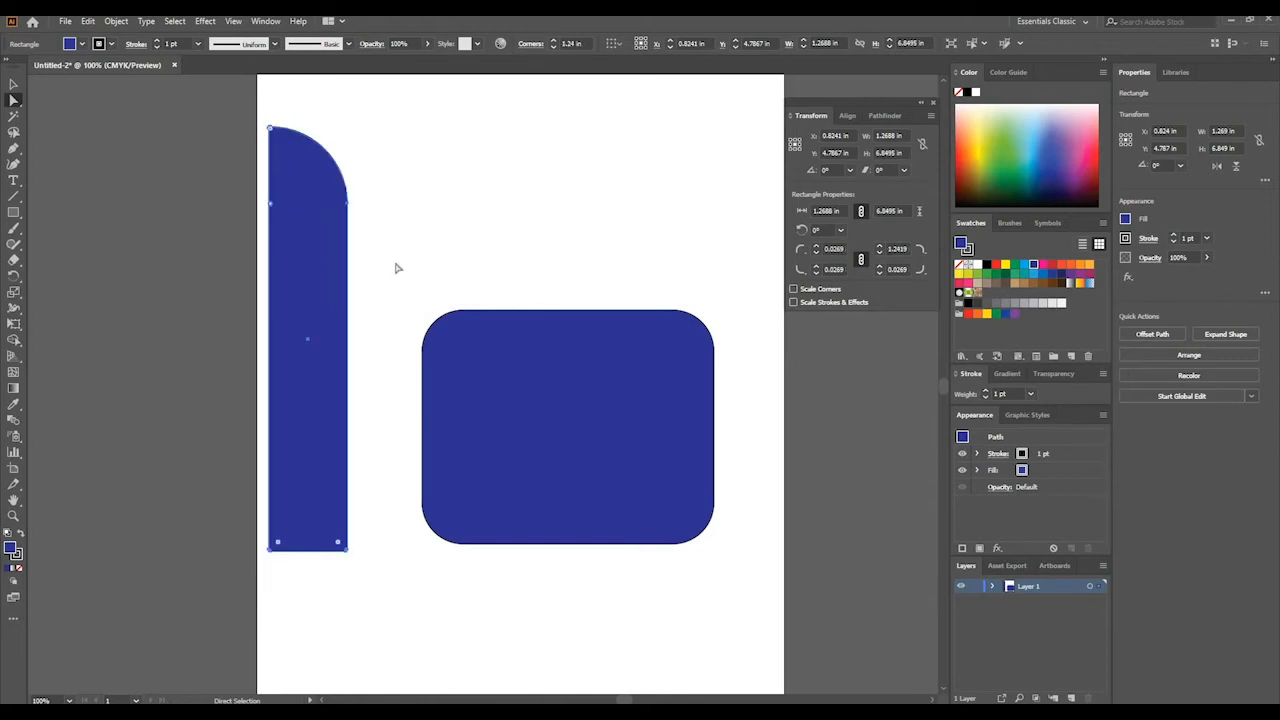
pyautogui.click(396, 268)
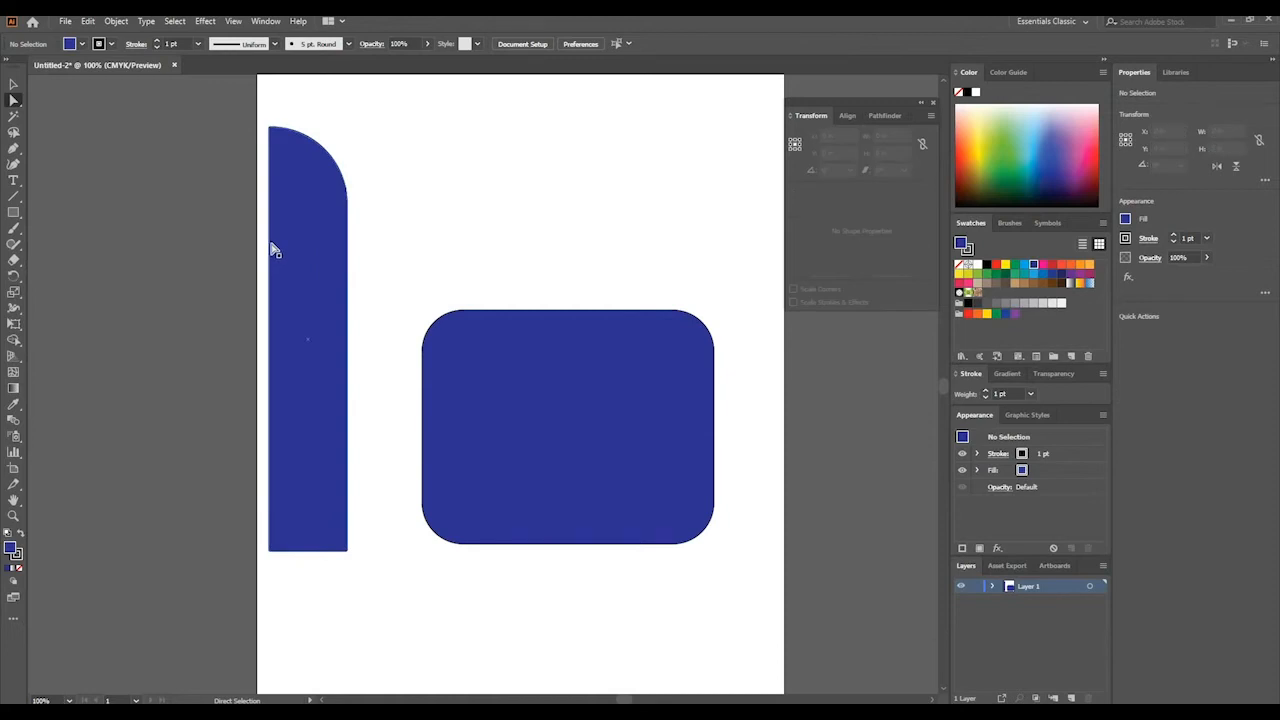
pyautogui.click(333, 520)
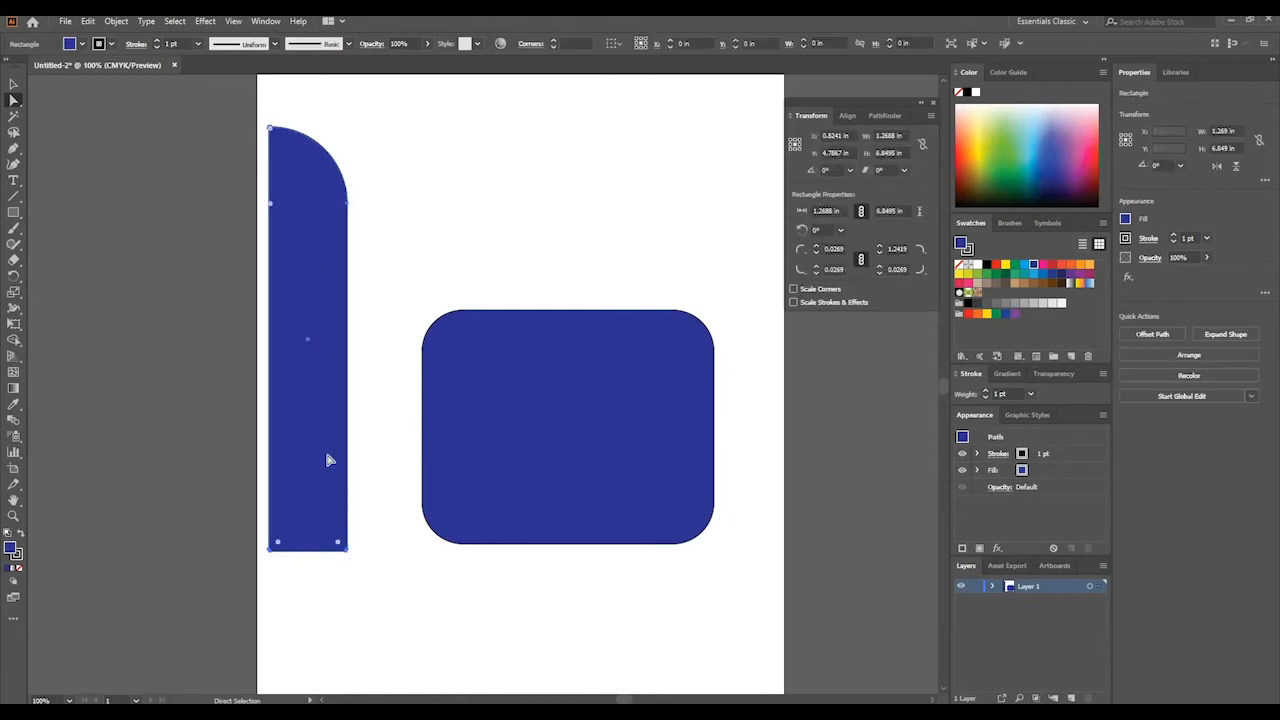
pyautogui.click(14, 84)
pyautogui.click(240, 209)
pyautogui.doubleClick(296, 251)
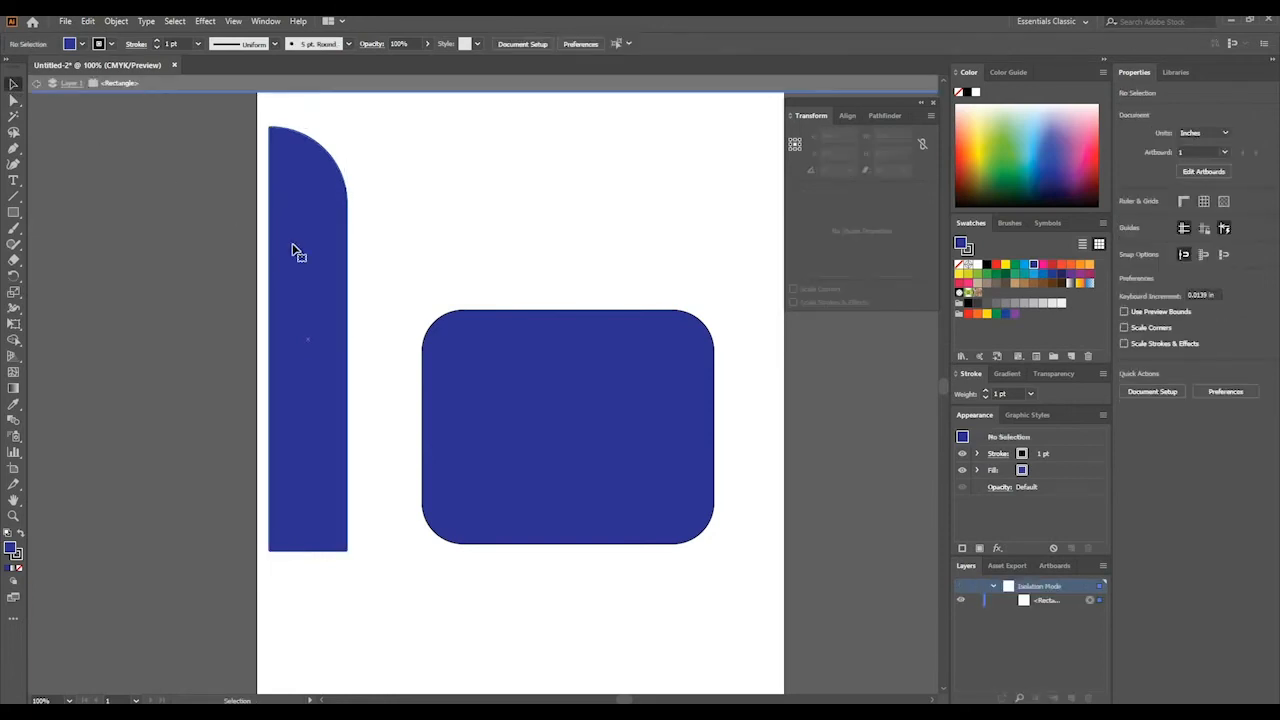
pyautogui.click(219, 219)
pyautogui.doubleClick(145, 214)
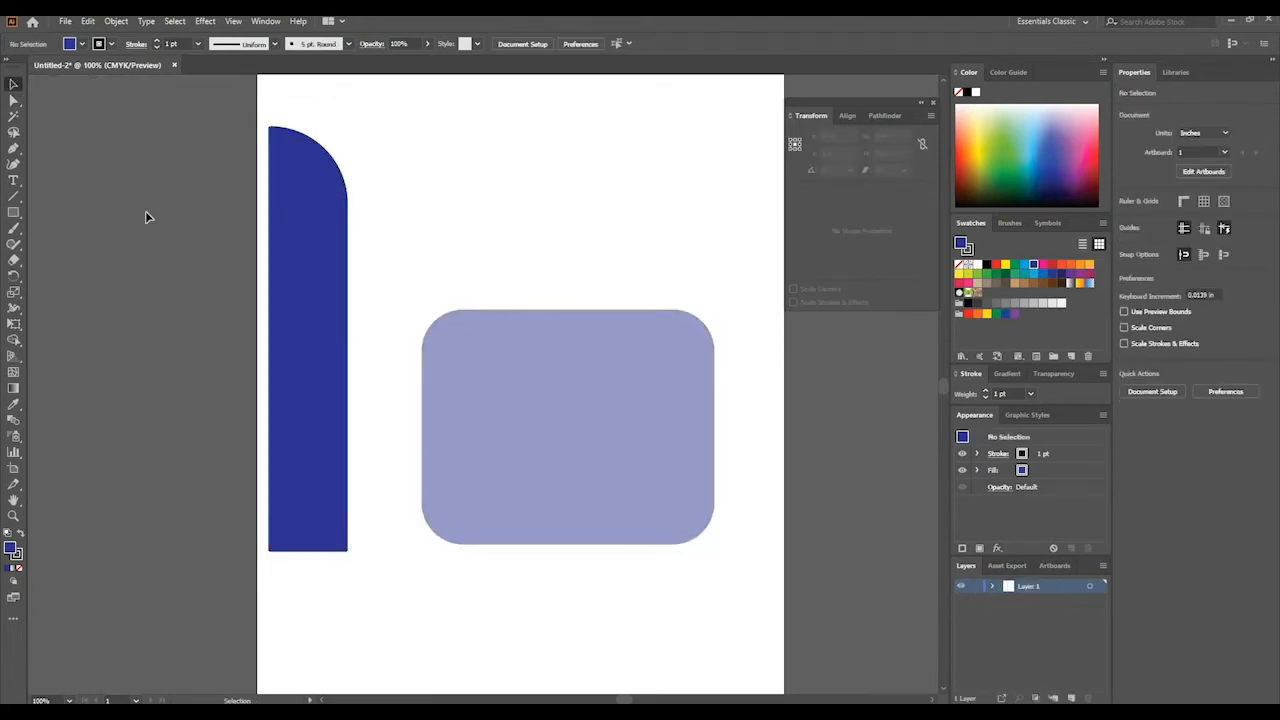
# Delete both the large rounded rectangle and the vertical bar from the artboard
pyautogui.doubleClick(514, 371)
pyautogui.moveTo(180, 166); pyautogui.dragTo(612, 479)
pyautogui.press('Delete')
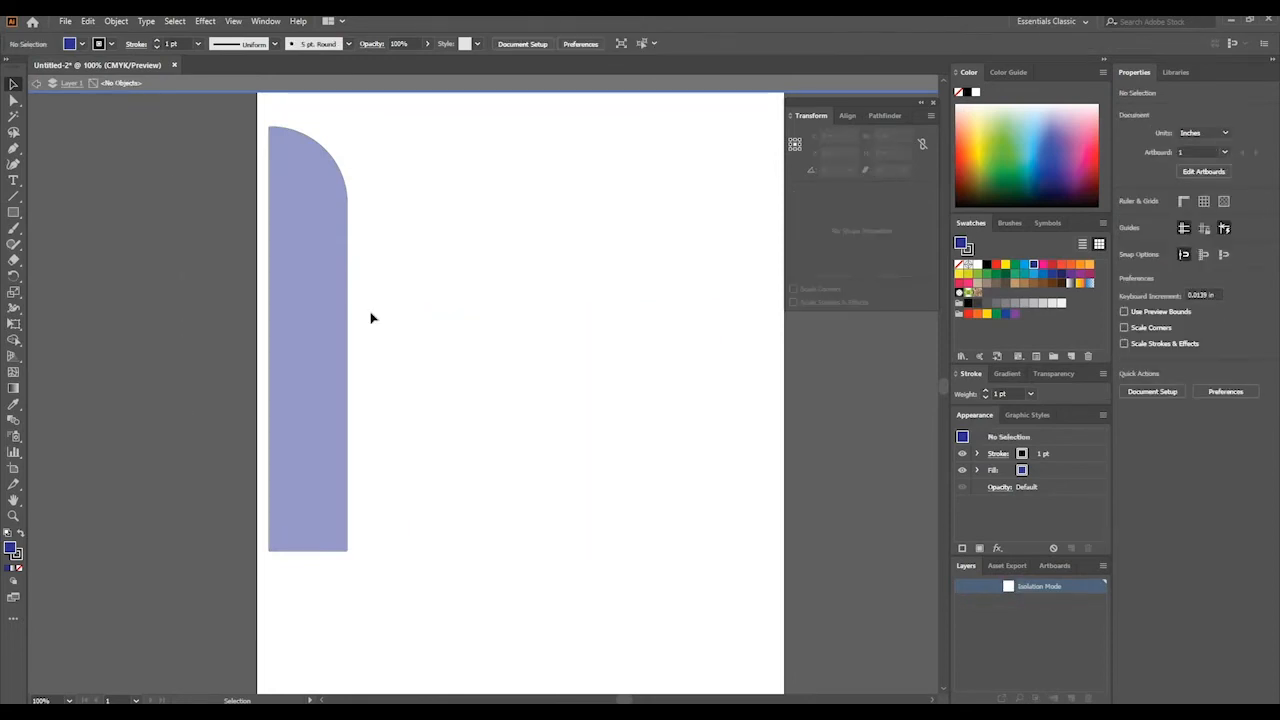
pyautogui.doubleClick(369, 313)
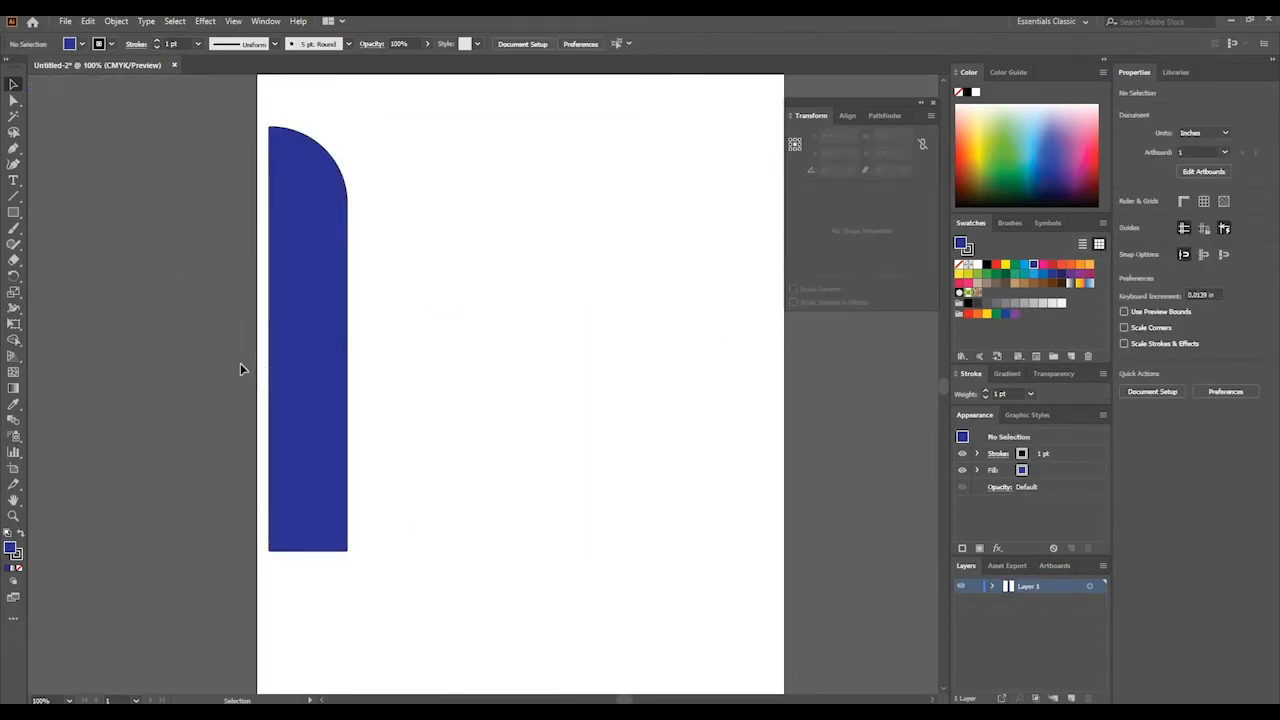
pyautogui.click(323, 292)
pyautogui.press('Delete')
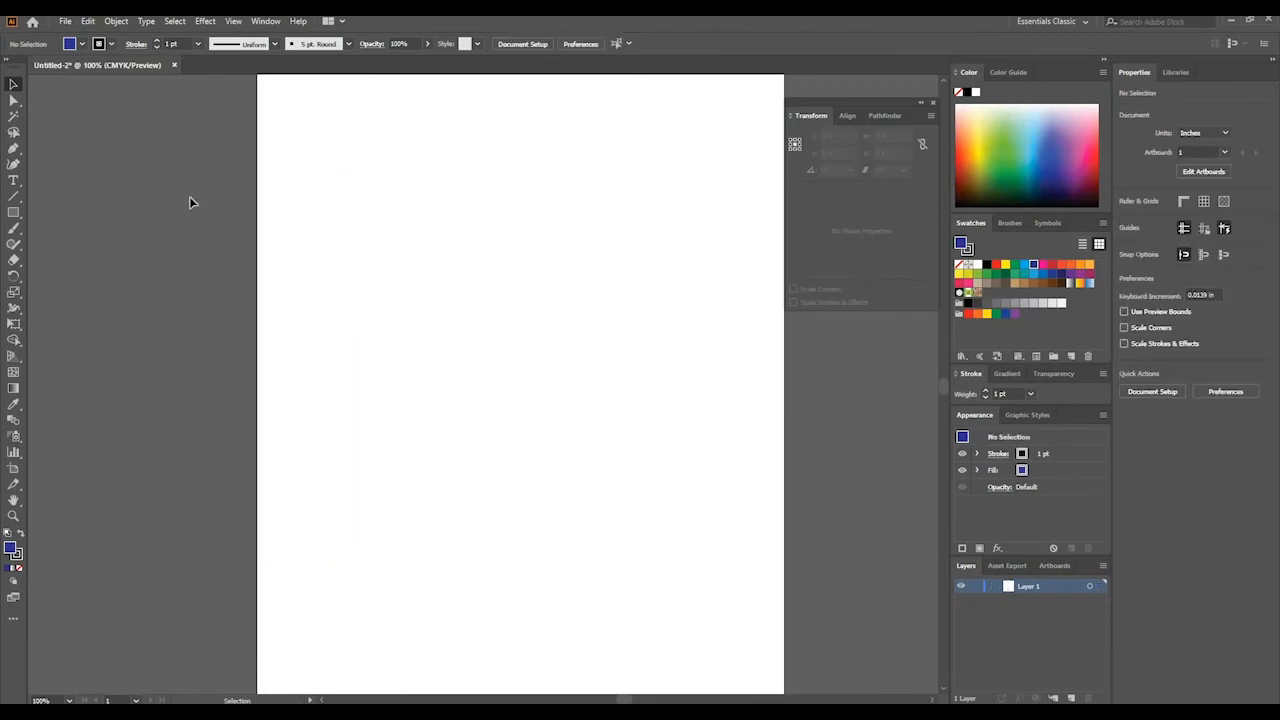
# Draw a circle about 5.48 in in diameter in the upper part of the artboard with the Ellipse tool, then deselect it
pyautogui.click(13, 211)
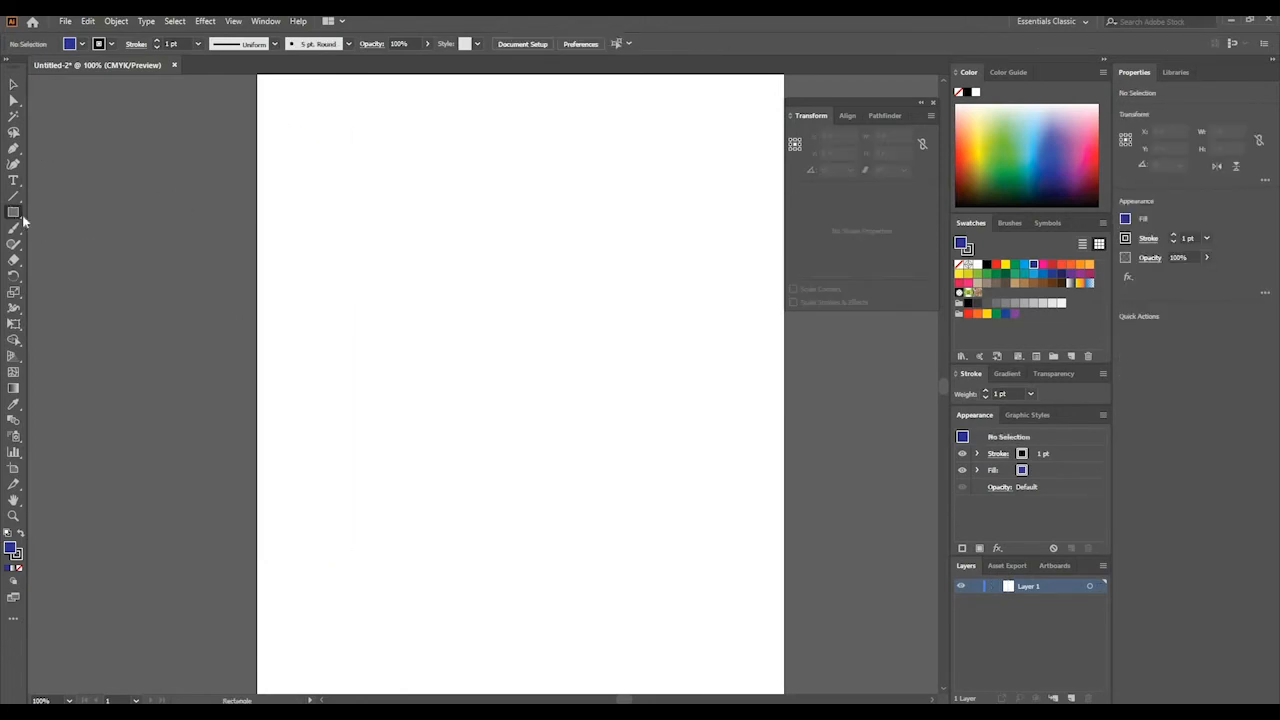
pyautogui.click(20, 219)
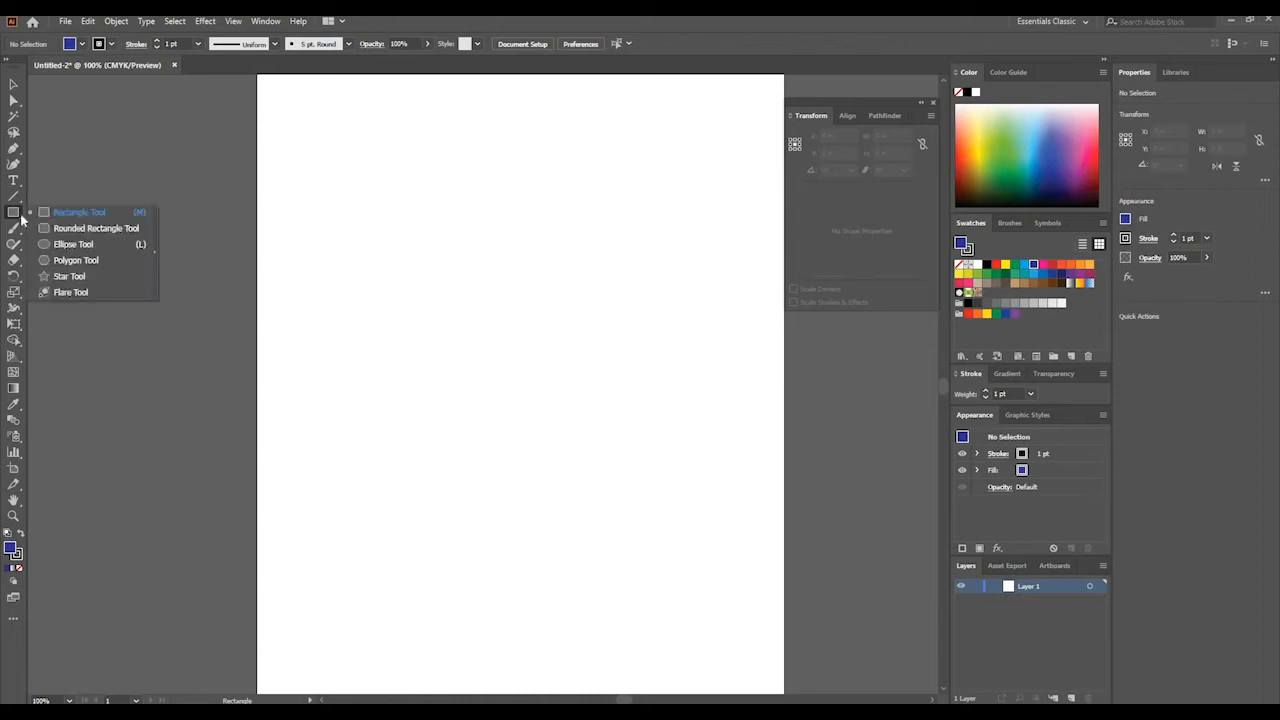
pyautogui.click(60, 246)
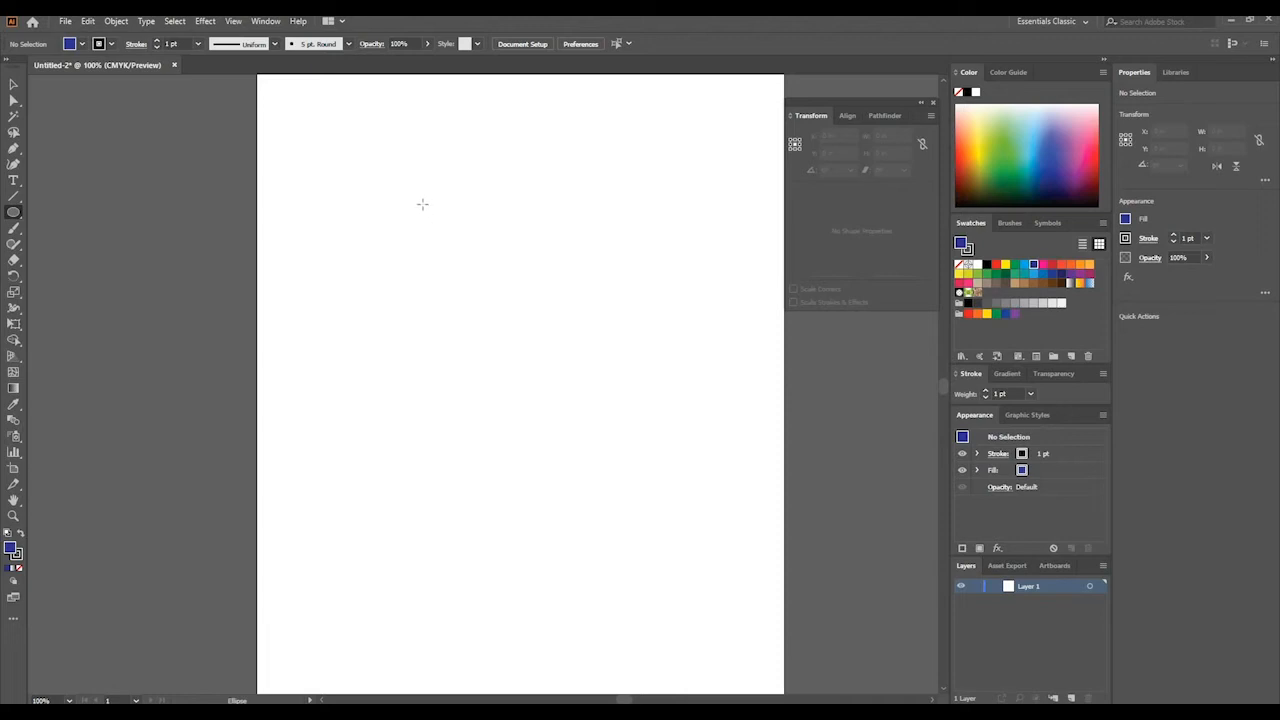
pyautogui.moveTo(326, 162); pyautogui.dragTo(487, 324)
pyautogui.moveTo(589, 416); pyautogui.dragTo(664, 481)
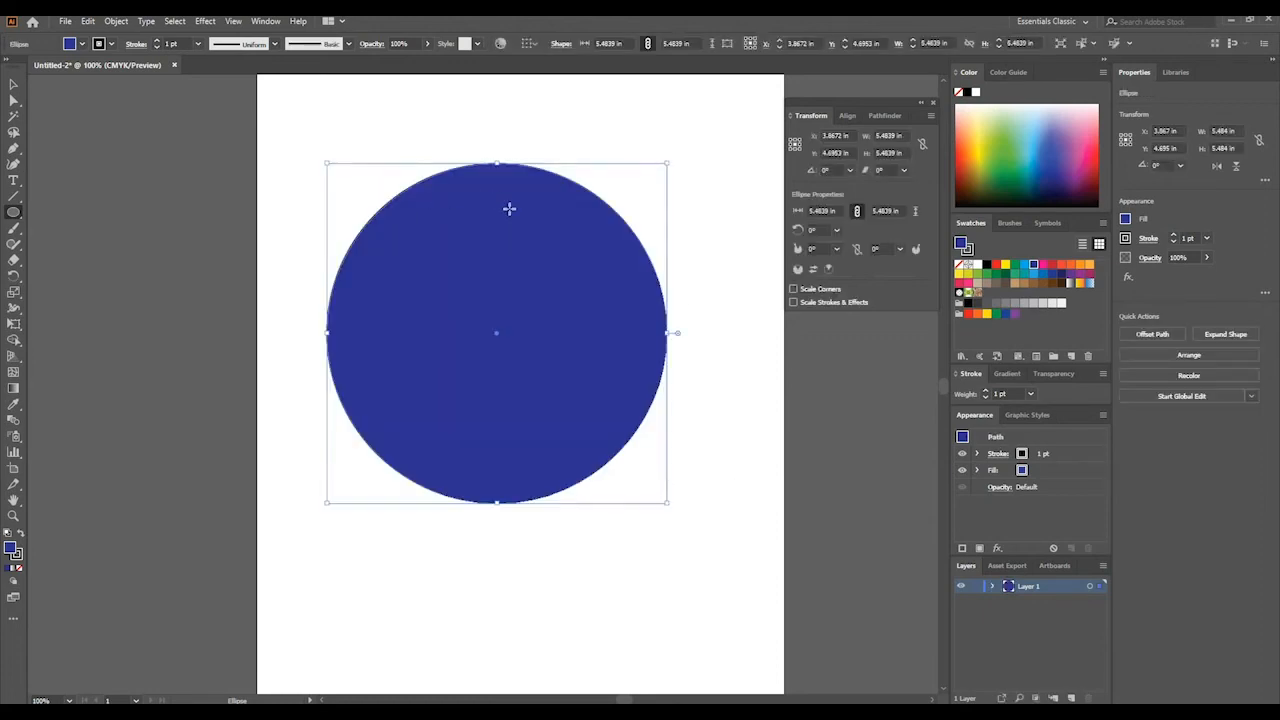
pyautogui.click(14, 84)
pyautogui.press('Return')
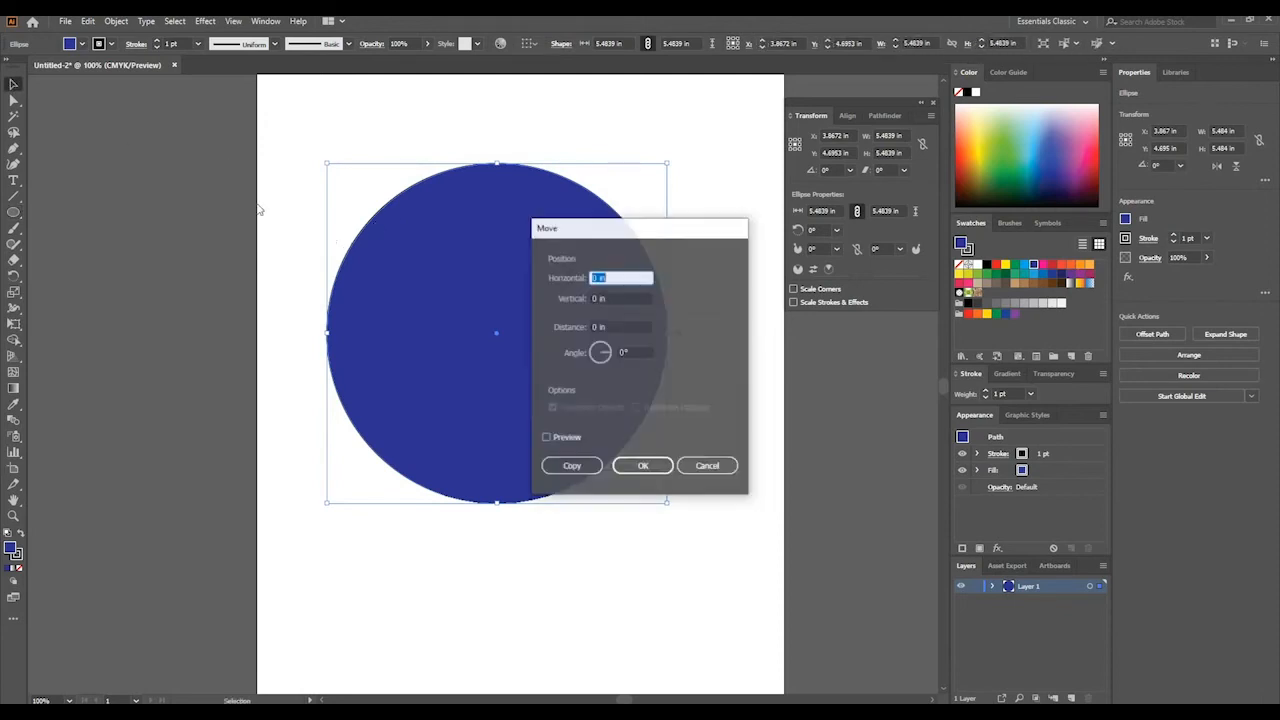
pyautogui.press('Escape')
pyautogui.click(174, 123)
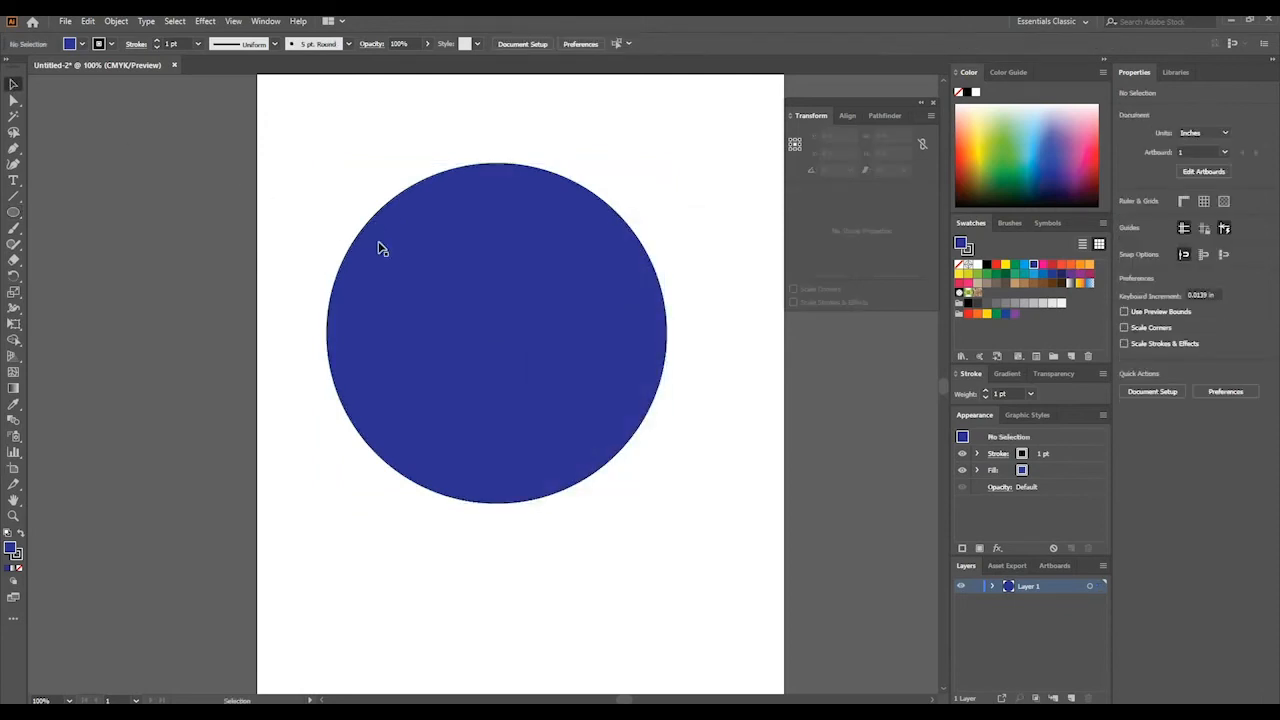
# Isolate the circle and change its fill to the pink colour #DD1969
pyautogui.doubleClick(391, 254)
pyautogui.click(260, 192)
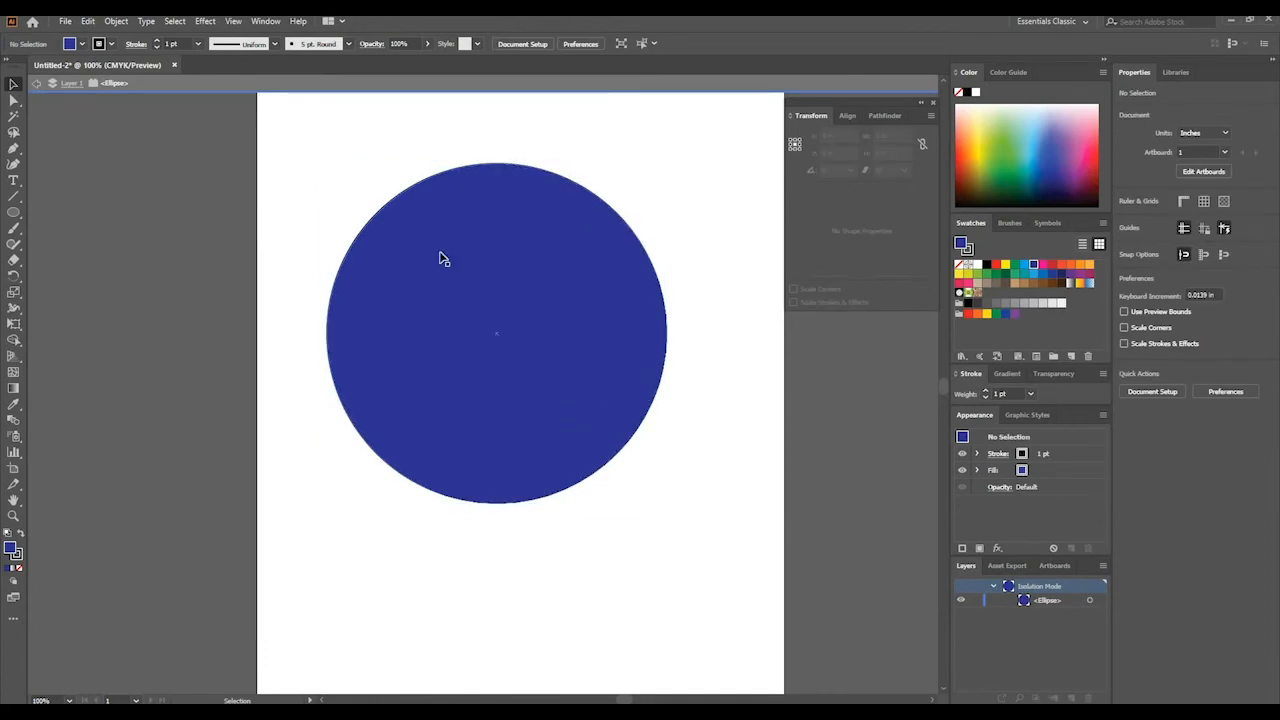
pyautogui.click(500, 290)
pyautogui.click(500, 290)
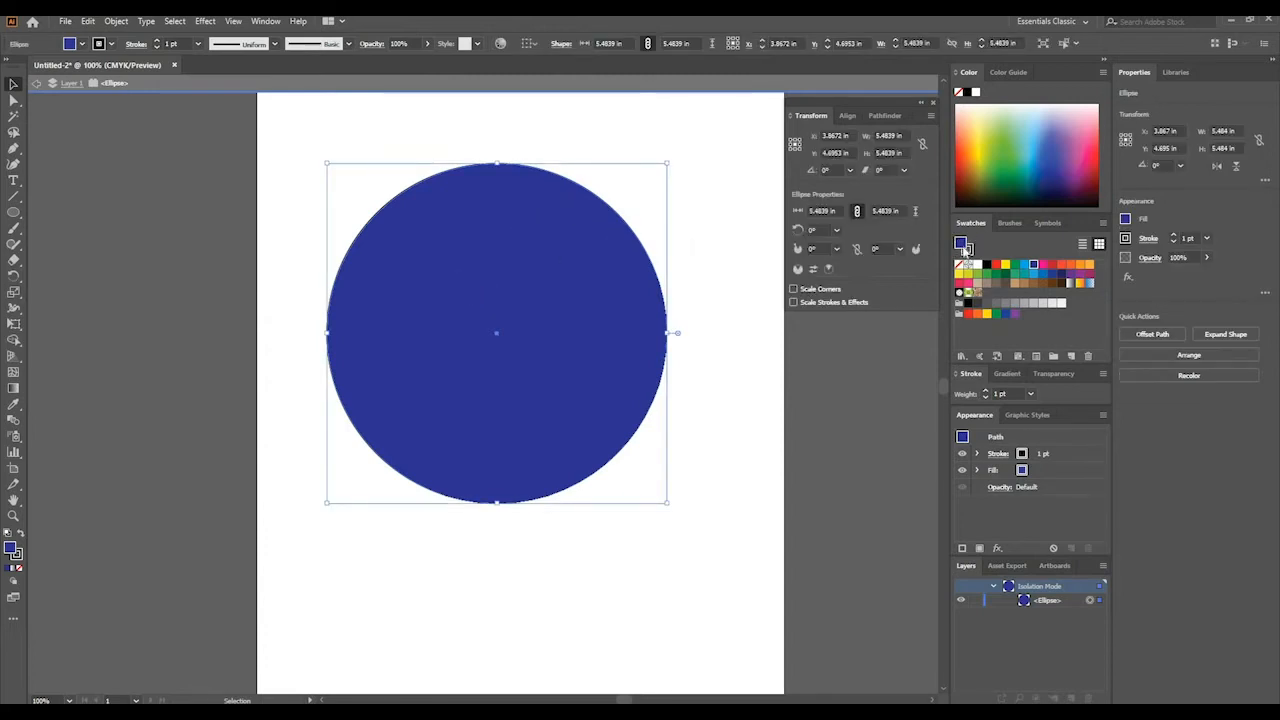
pyautogui.click(19, 551)
pyautogui.doubleClick(12, 549)
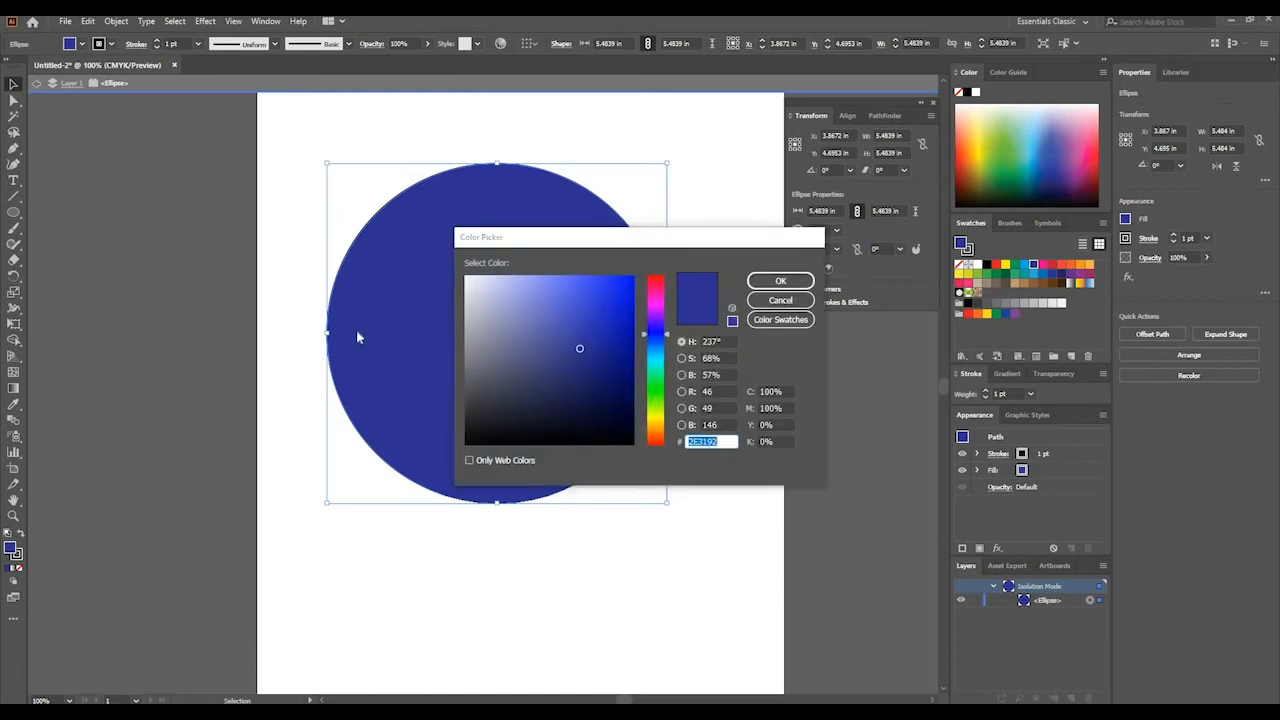
pyautogui.moveTo(579, 243); pyautogui.dragTo(687, 208)
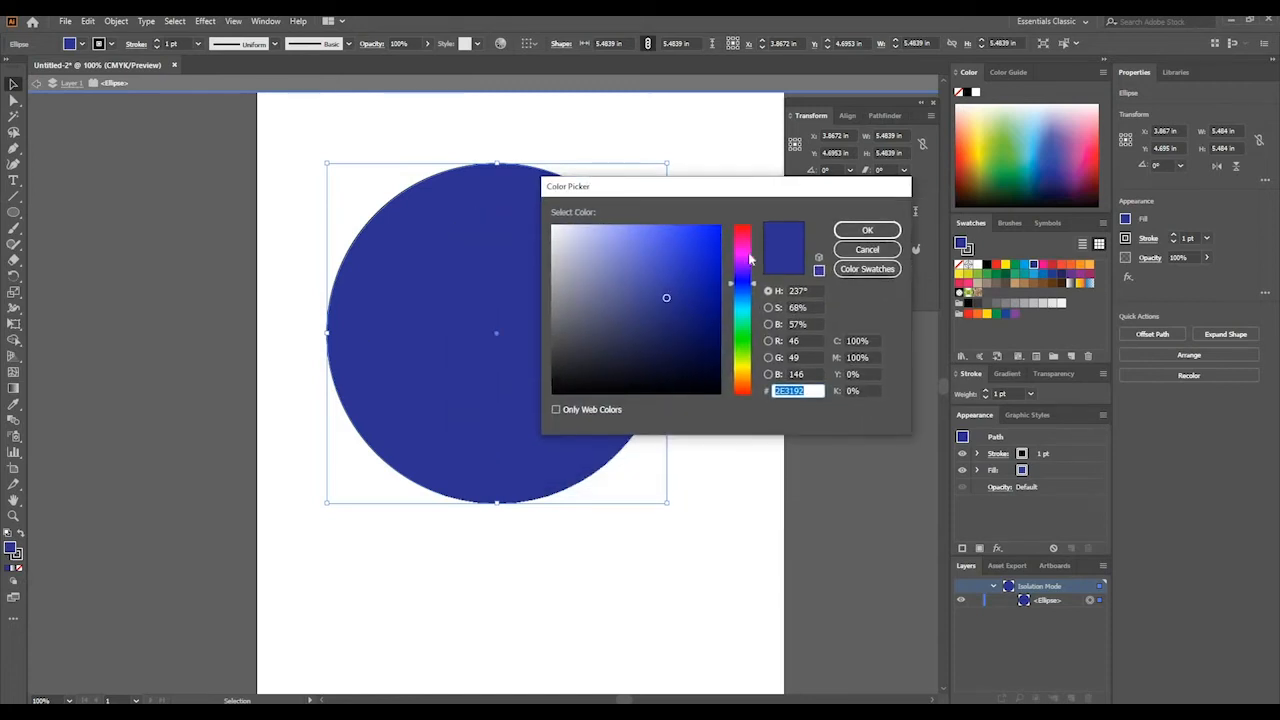
pyautogui.moveTo(750, 258); pyautogui.dragTo(745, 237)
pyautogui.click(702, 246)
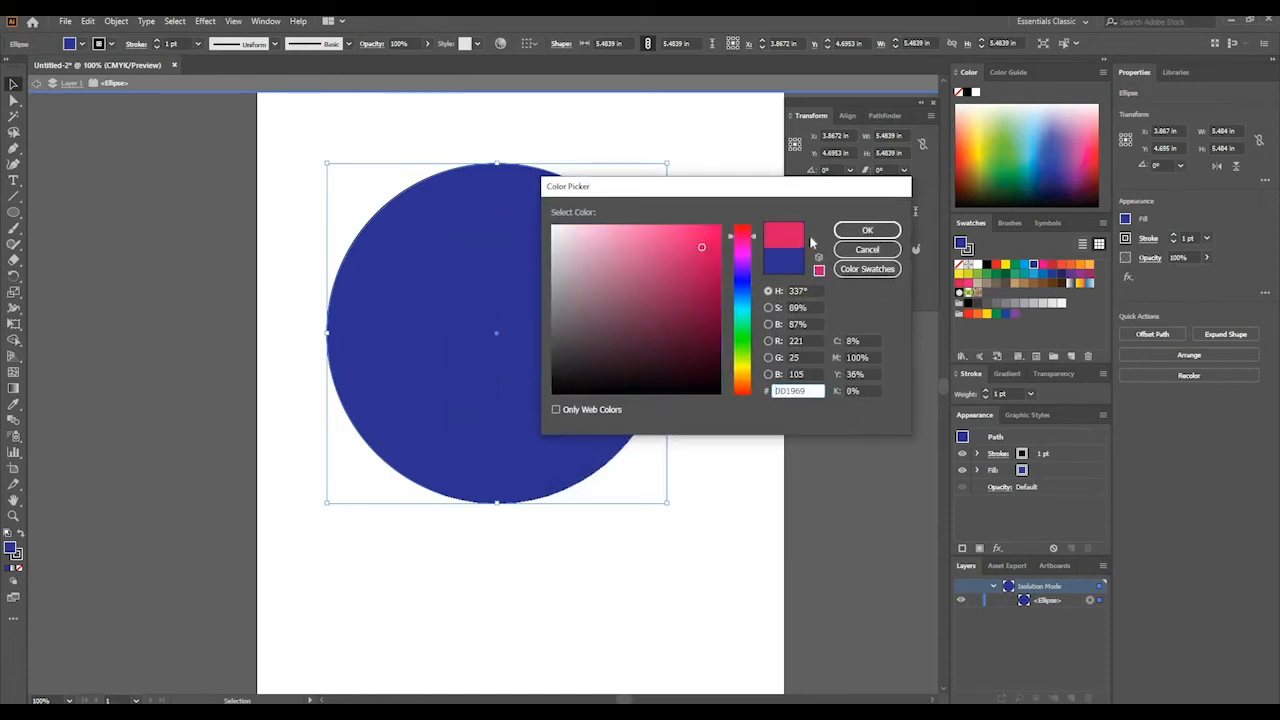
pyautogui.click(867, 230)
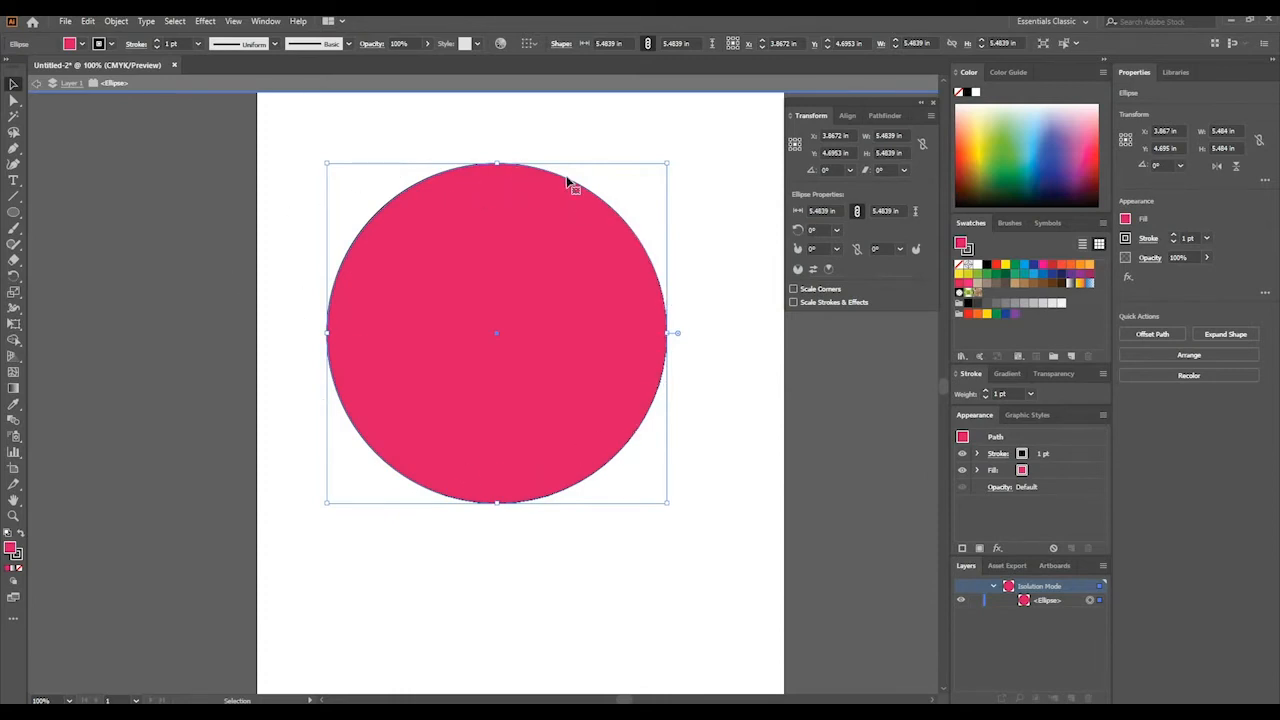
# Remove the circle's stroke by setting it to None, then deselect the circle
pyautogui.click(19, 561)
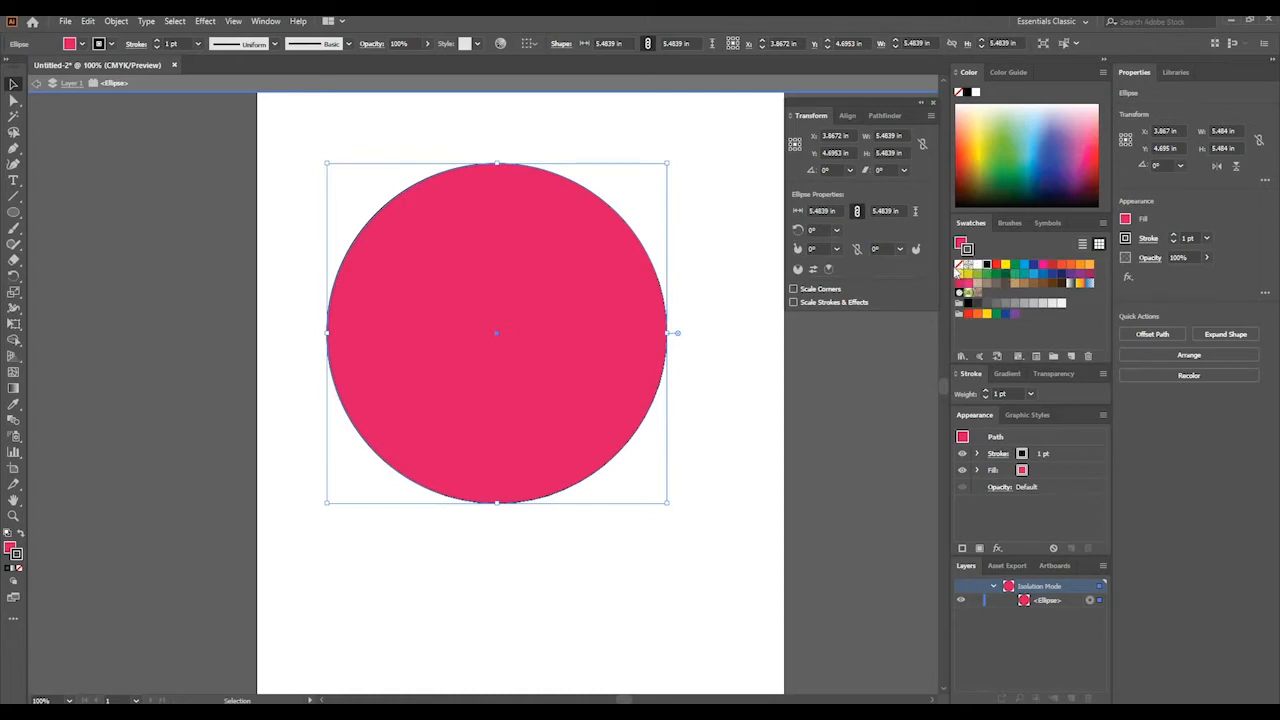
pyautogui.click(961, 265)
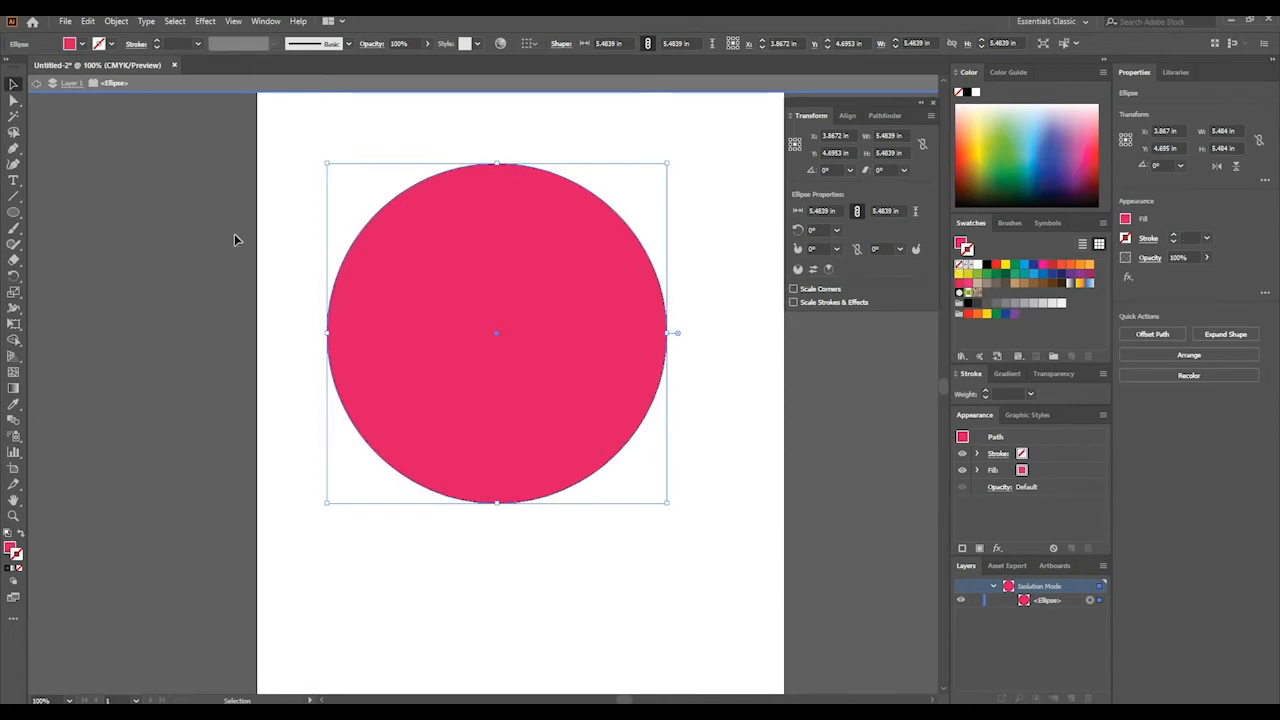
pyautogui.click(298, 227)
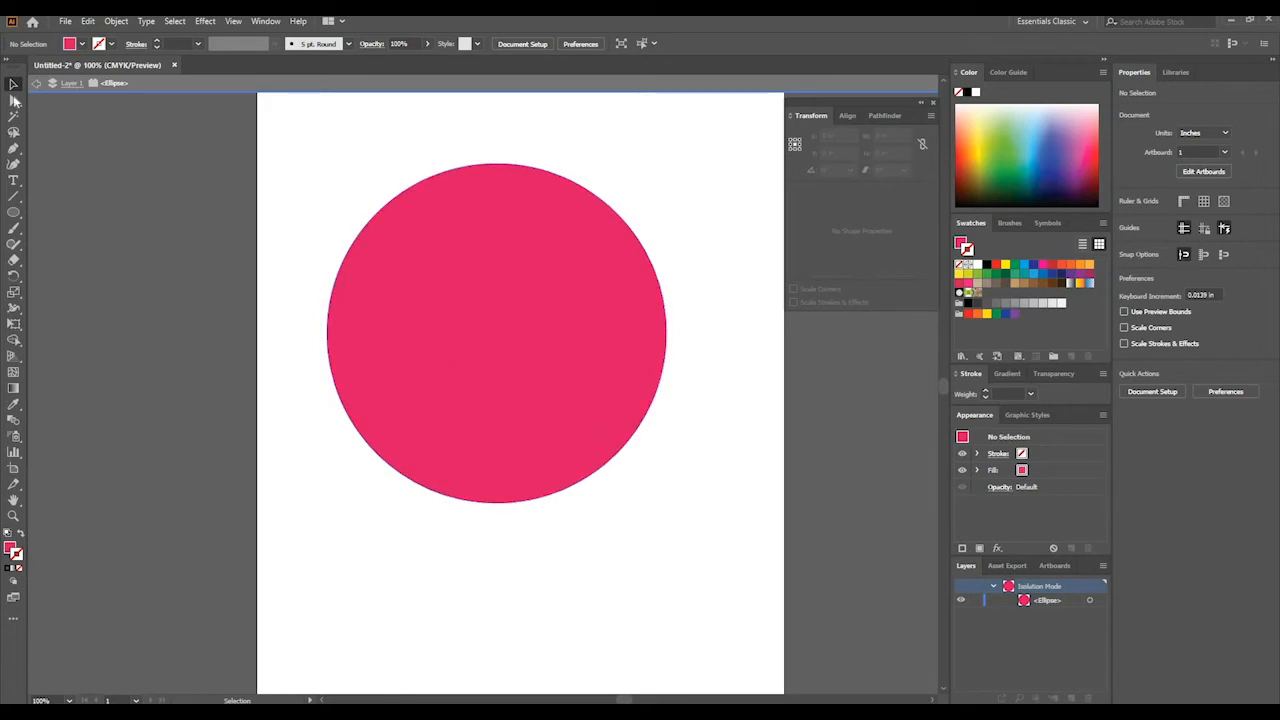
# Delete the pink circle and leave isolation mode
pyautogui.click(370, 236)
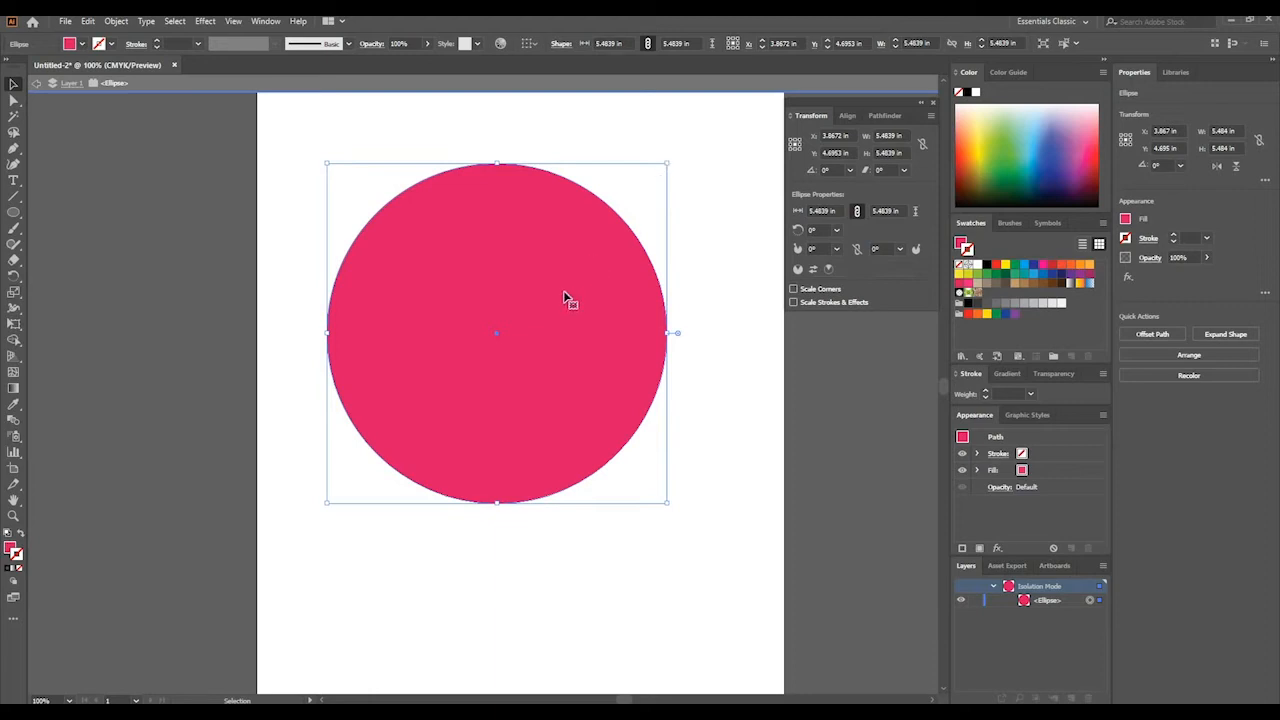
pyautogui.press('Delete')
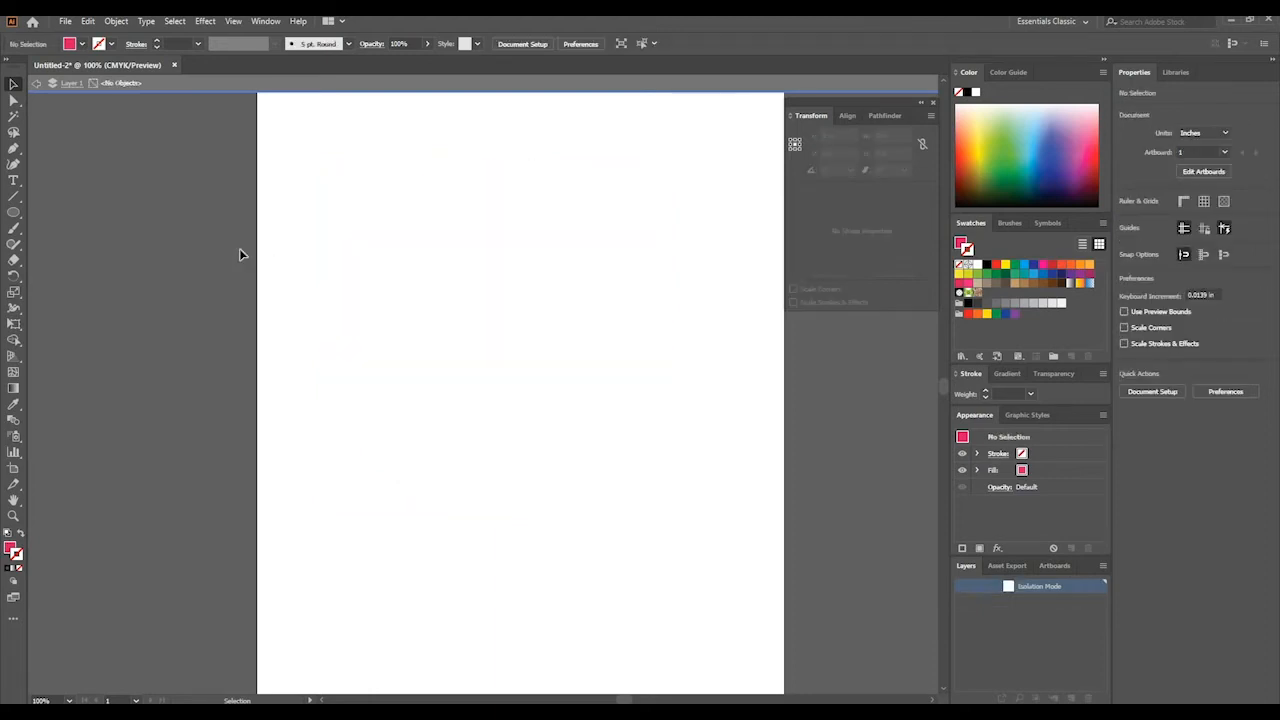
pyautogui.doubleClick(240, 252)
pyautogui.click(11, 214)
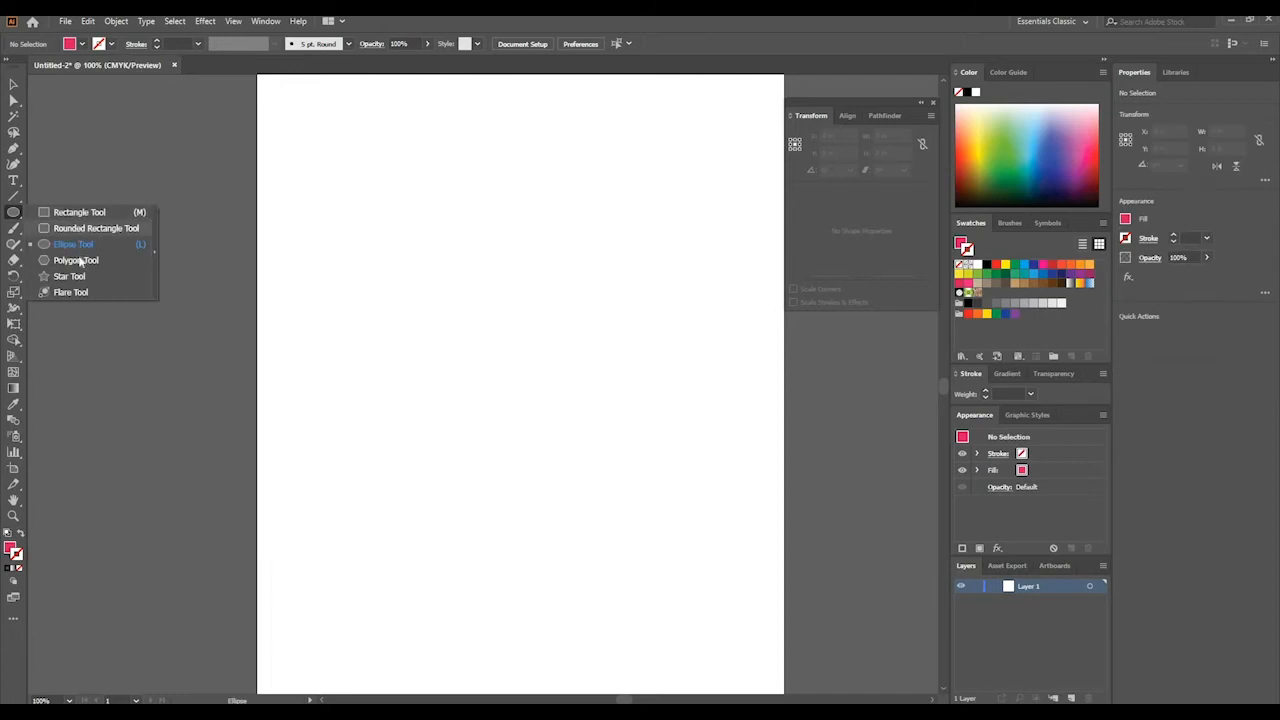
pyautogui.click(80, 260)
pyautogui.click(484, 275)
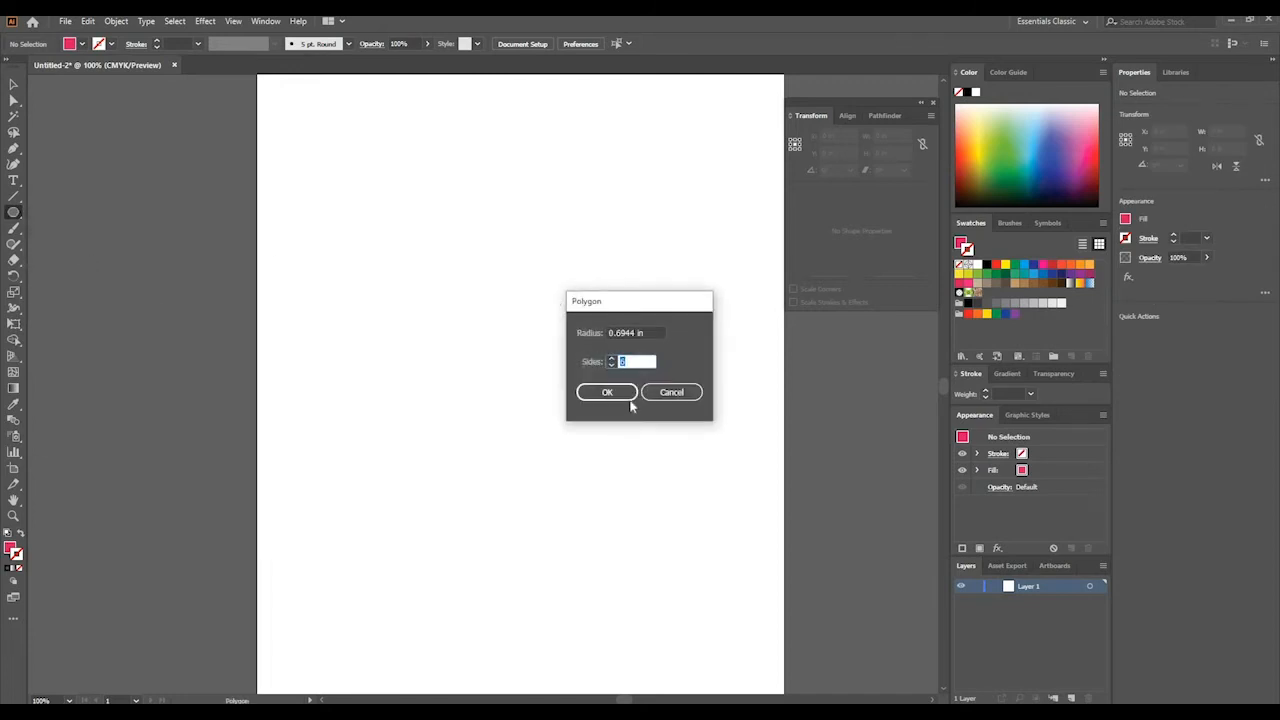
pyautogui.click(660, 396)
pyautogui.click(517, 320)
pyautogui.click(665, 399)
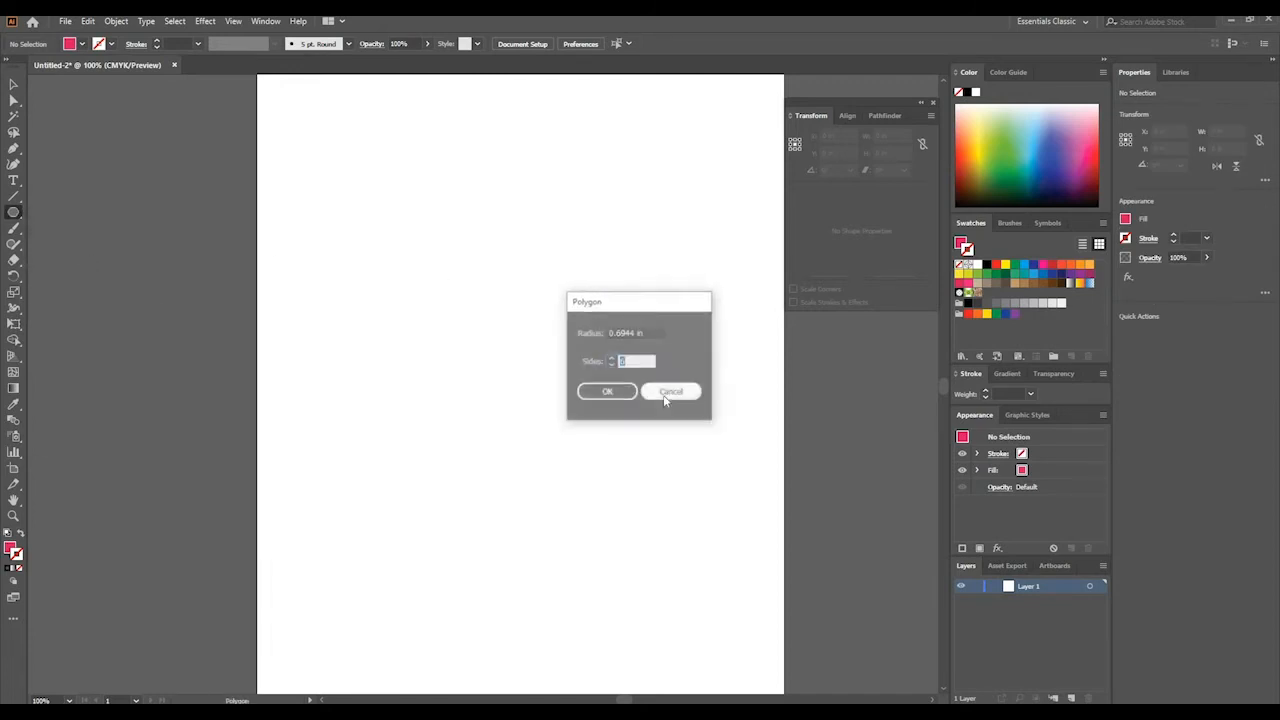
# Draw a hexagon about 3.00 in wide and 2.62 in high in the artboard's upper left with the Polygon tool, then deselect it
pyautogui.click(15, 213)
pyautogui.click(70, 260)
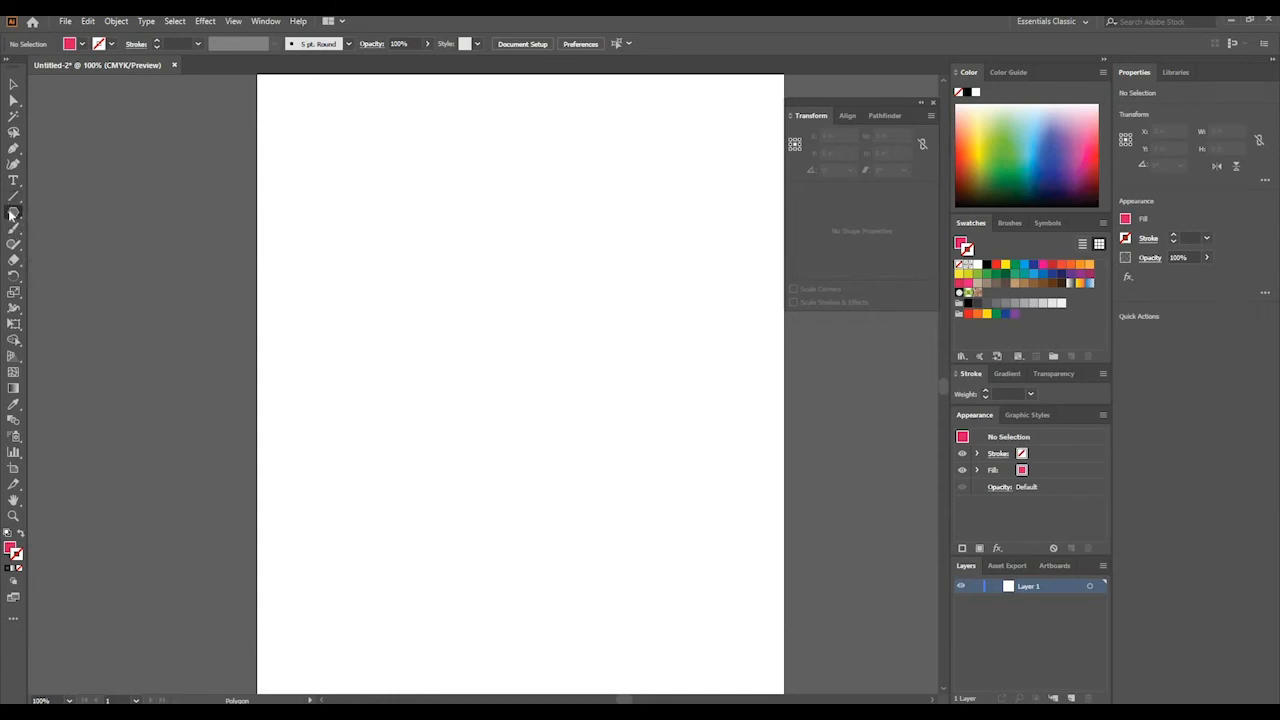
pyautogui.moveTo(389, 221); pyautogui.dragTo(436, 302)
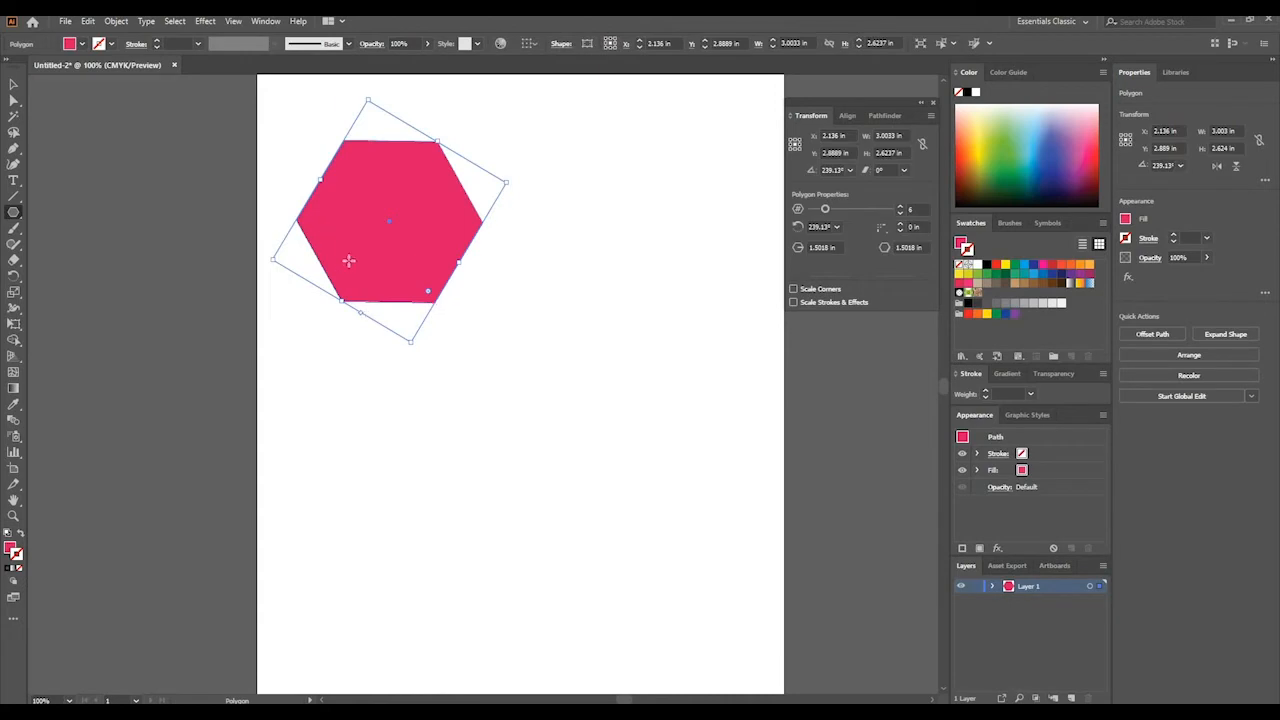
pyautogui.click(14, 84)
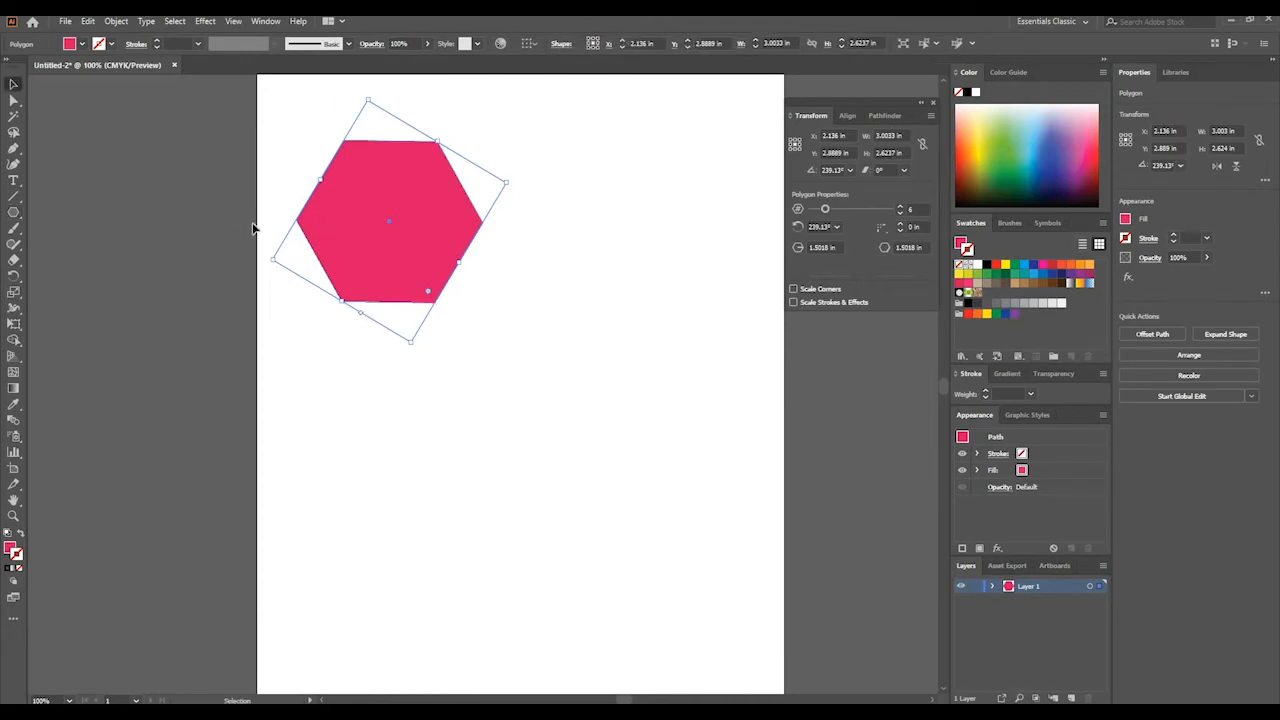
pyautogui.click(205, 172)
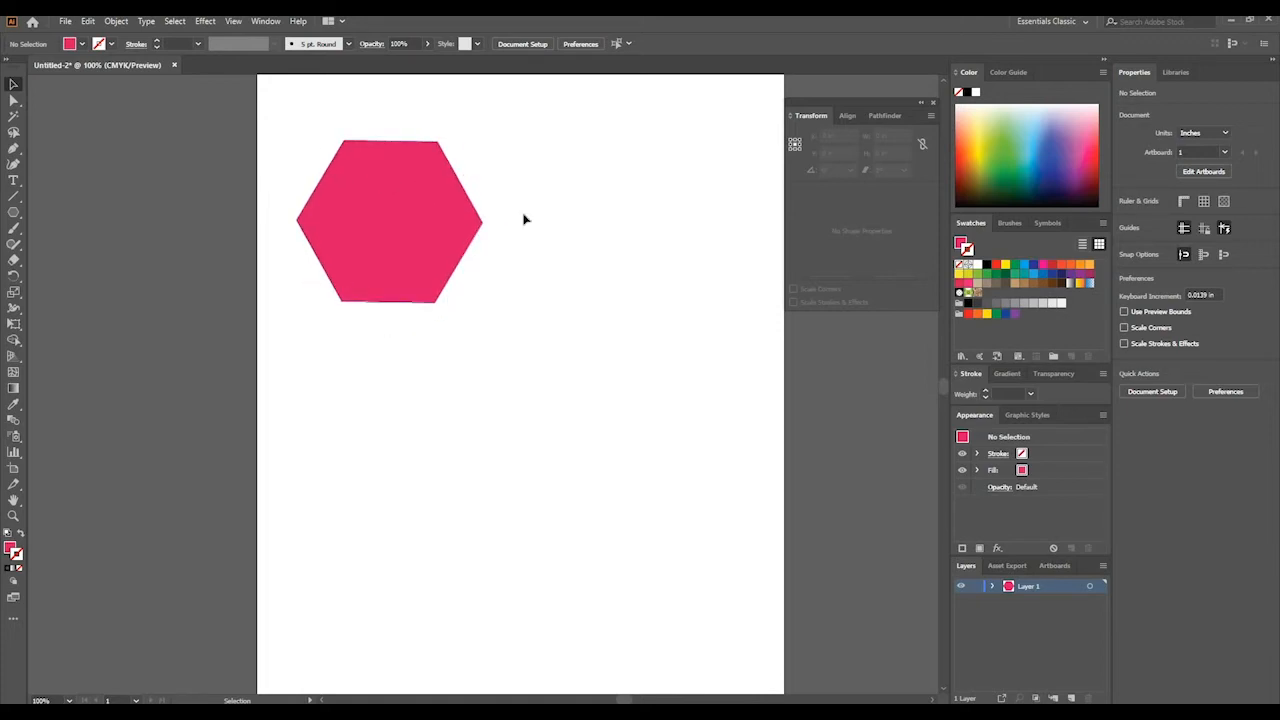
# Draw a polygon in the artboard's upper right, adjusting its side count while drawing to finish with a pentagon about 2.96 by 2.81 in
pyautogui.click(13, 213)
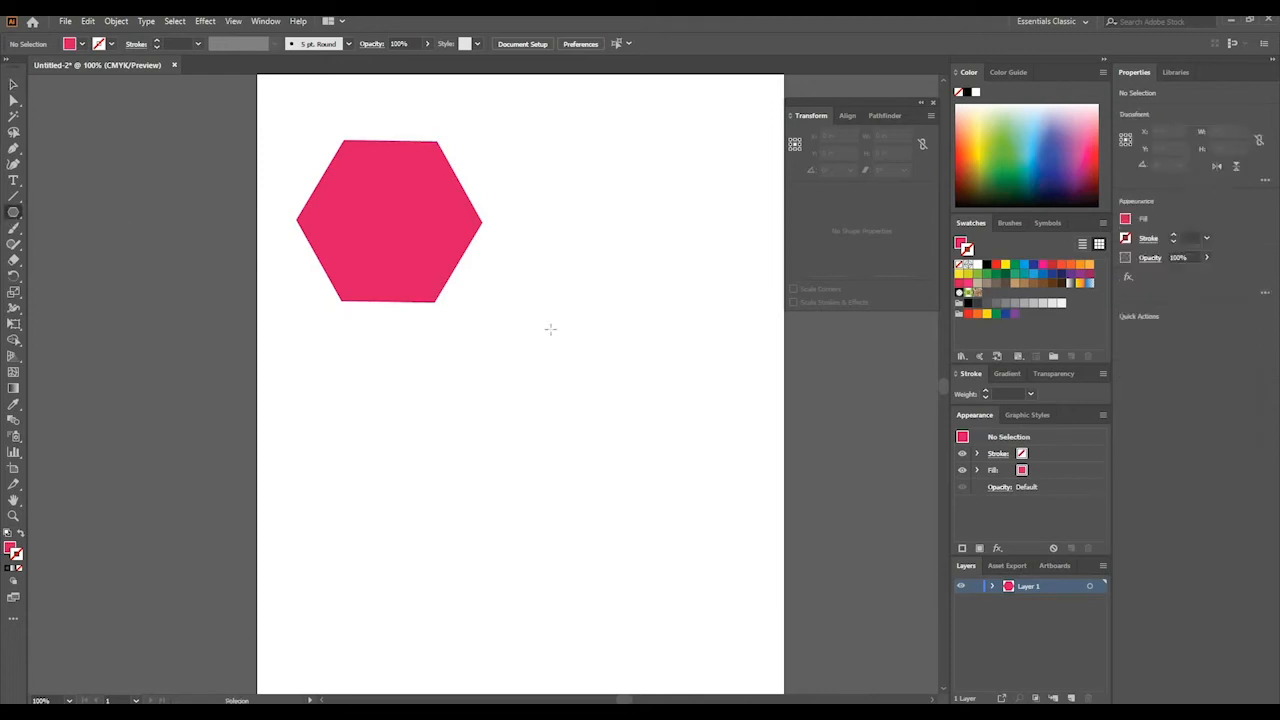
pyautogui.moveTo(668, 281); pyautogui.dragTo(621, 374)
pyautogui.moveTo(633, 355); pyautogui.dragTo(626, 350)
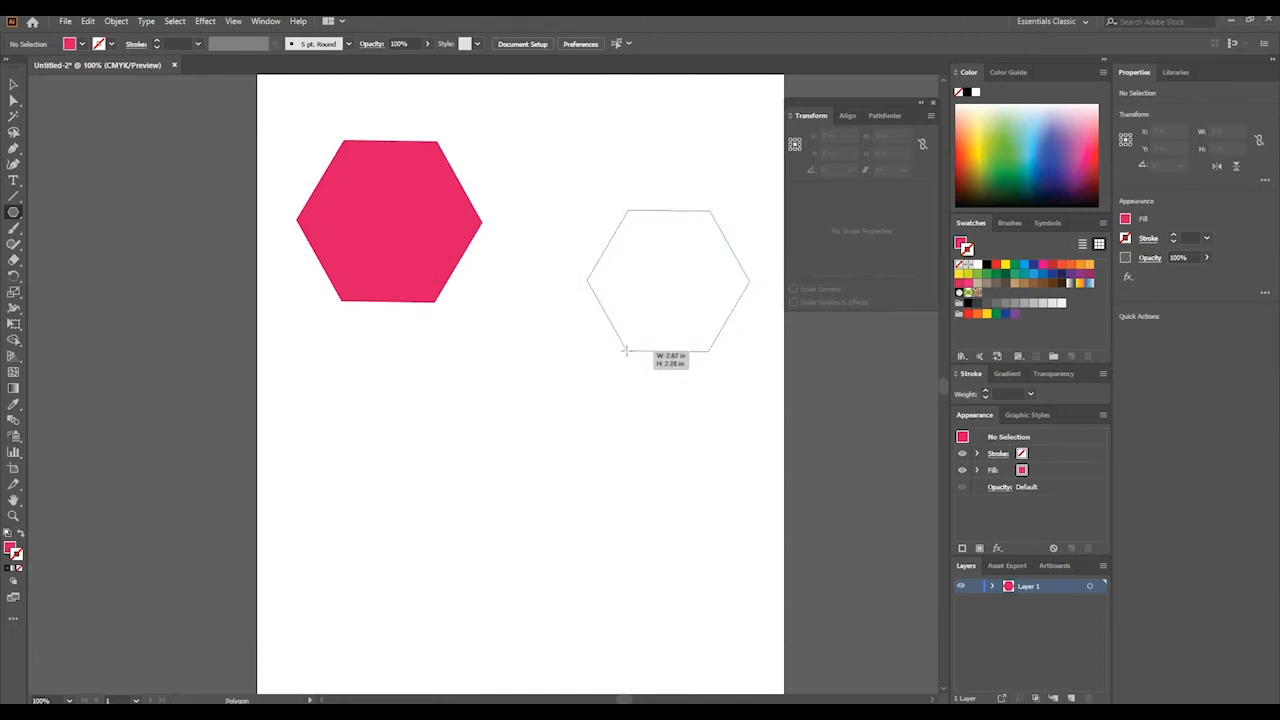
pyautogui.moveTo(603, 363); pyautogui.dragTo(574, 376)
pyautogui.press('Down')
pyautogui.press('Down')
pyautogui.press('Down')
pyautogui.press('Up')
pyautogui.press('Up')
pyautogui.press('Up')
pyautogui.press('Up')
pyautogui.press('Up')
pyautogui.press('Up')
pyautogui.press('Up')
pyautogui.press('Down')
pyautogui.press('Down')
pyautogui.press('Down')
pyautogui.press('Down')
pyautogui.press('Down')
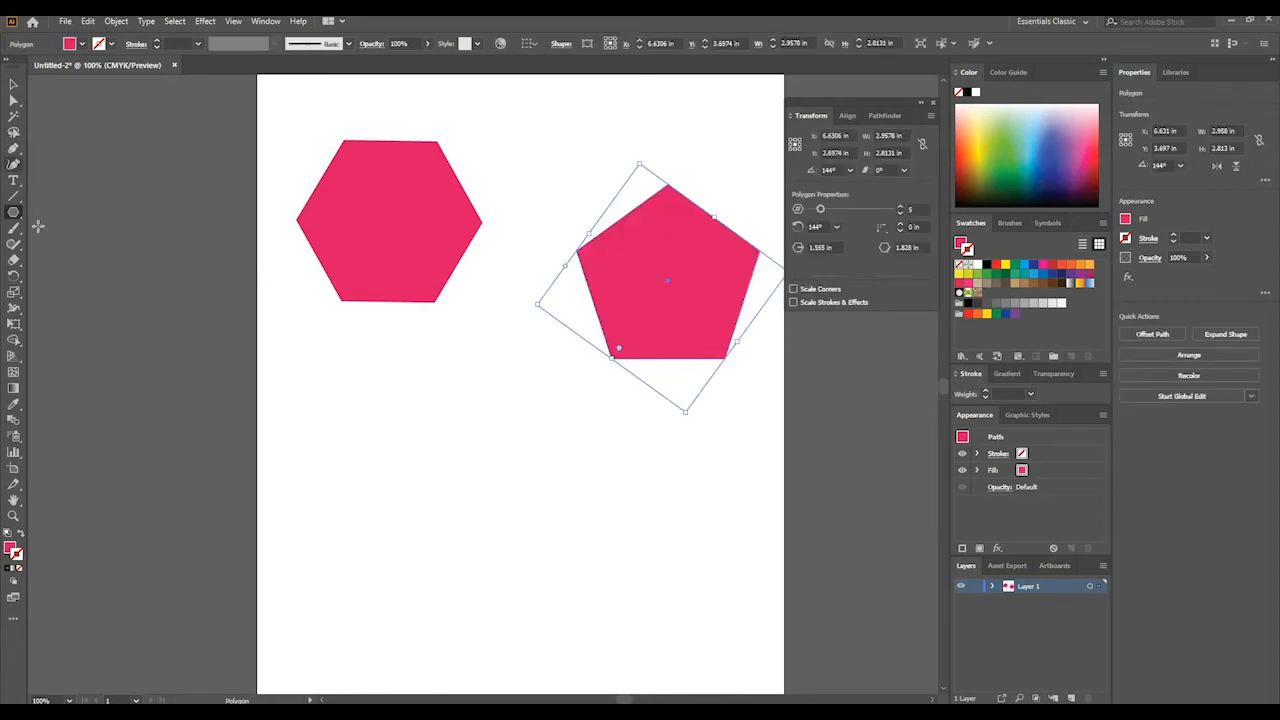
# Draw a three-sided polygon about 3.11 in wide and 2.69 in high, centred just below the hexagon
pyautogui.moveTo(440, 370); pyautogui.dragTo(345, 425)
pyautogui.press('Down')
pyautogui.press('Down')
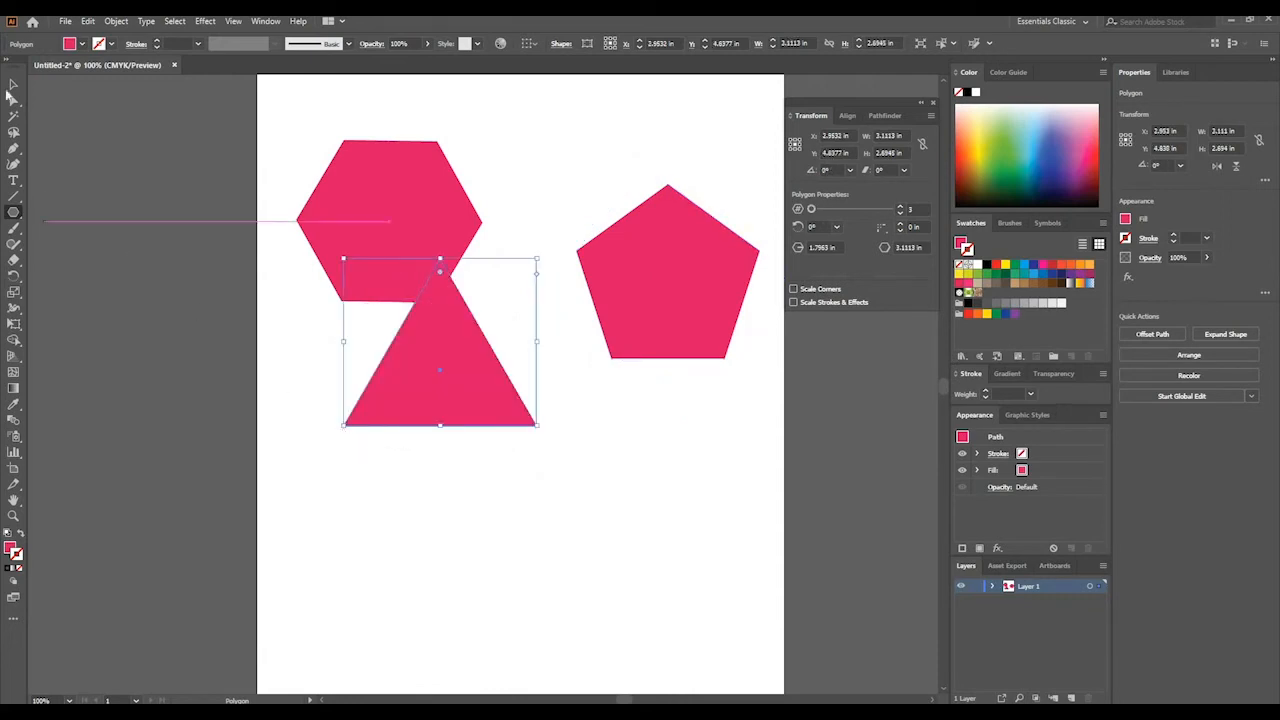
# Move the triangle down so it clears the hexagon, then deselect it and leave isolation mode
pyautogui.press('v')
pyautogui.moveTo(460, 371); pyautogui.dragTo(486, 463)
pyautogui.click(500, 386)
pyautogui.doubleClick(500, 423)
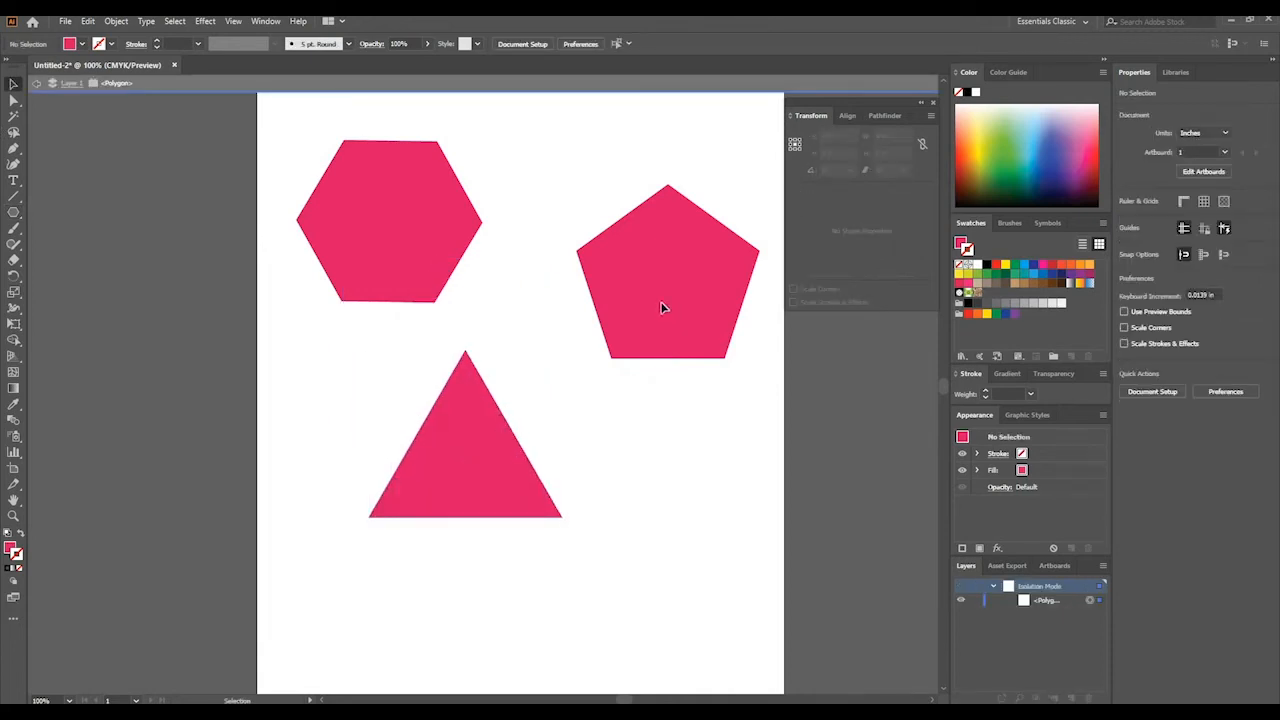
pyautogui.click(643, 400)
pyautogui.doubleClick(646, 429)
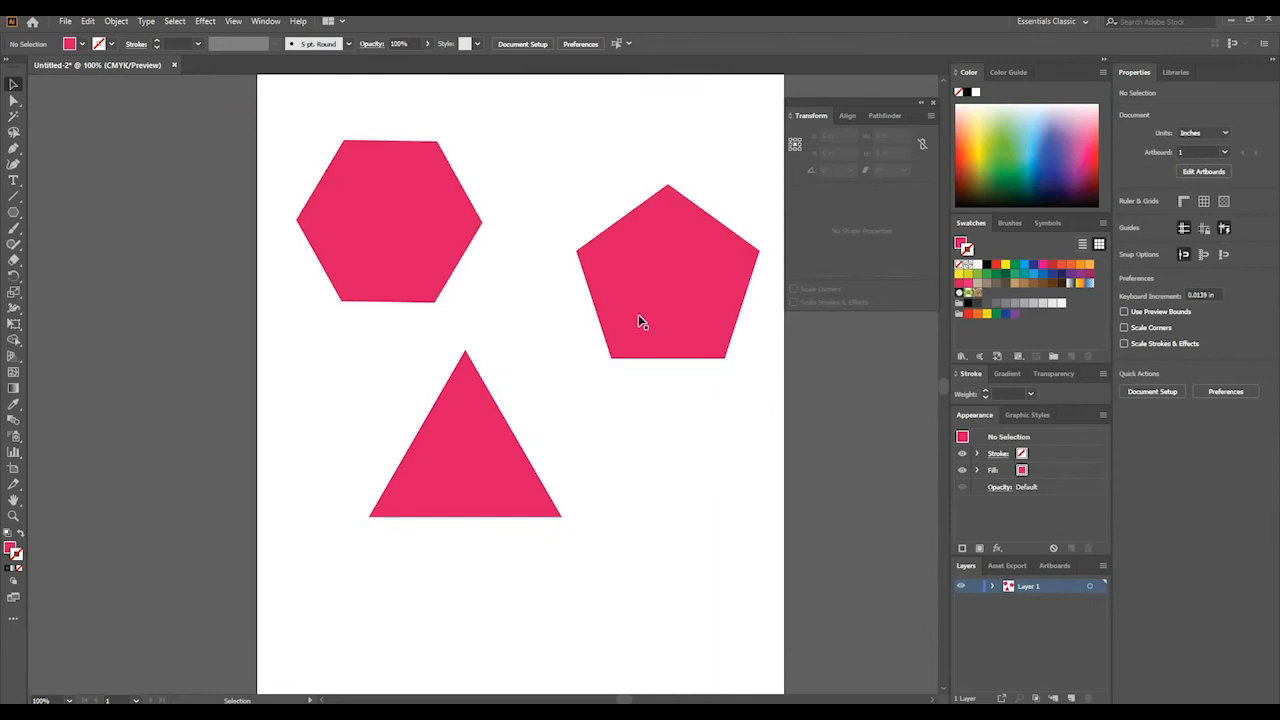
# Examine the triangle, hexagon and pentagon by selecting each one in turn
pyautogui.click(469, 451)
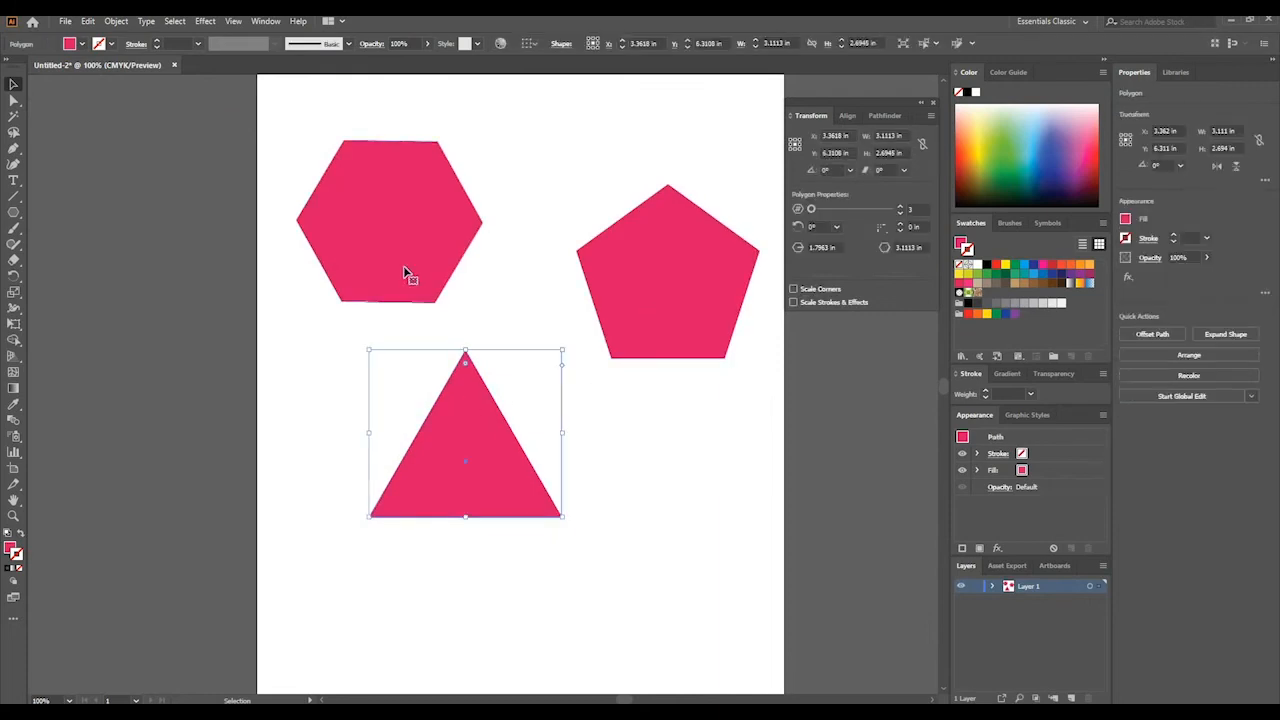
pyautogui.click(409, 274)
pyautogui.click(687, 285)
pyautogui.click(432, 236)
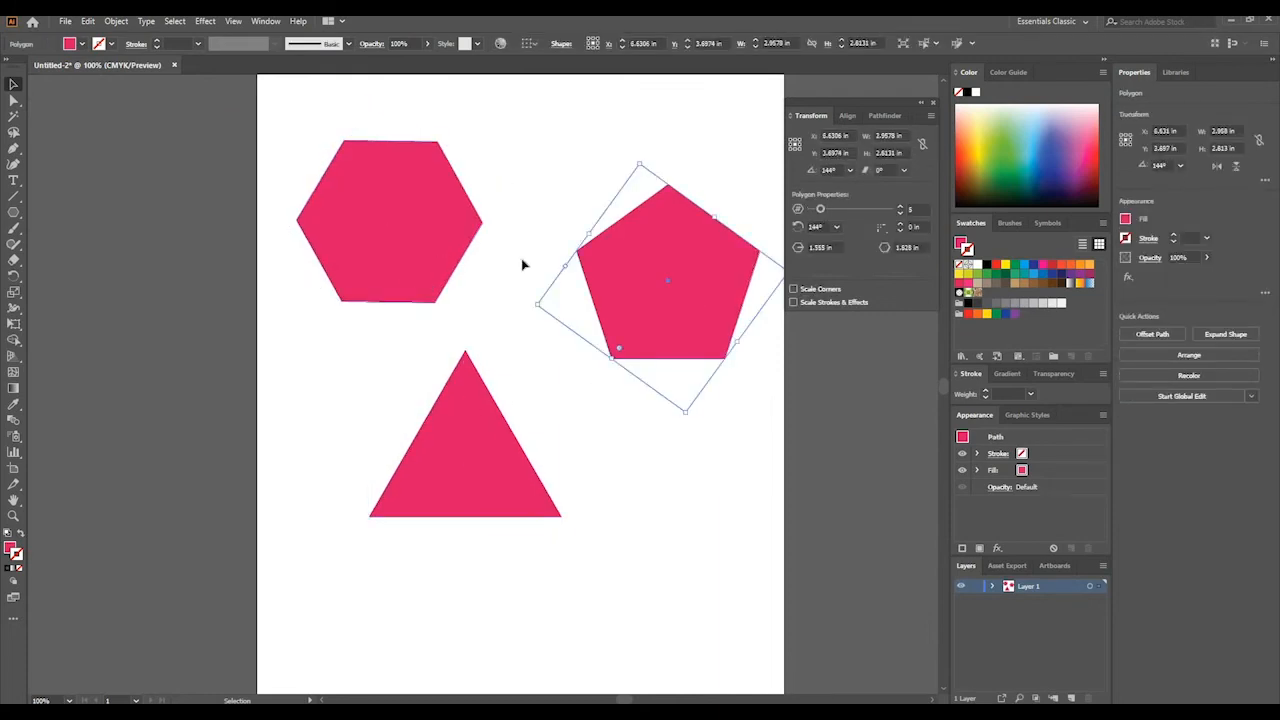
pyautogui.click(657, 278)
pyautogui.click(490, 429)
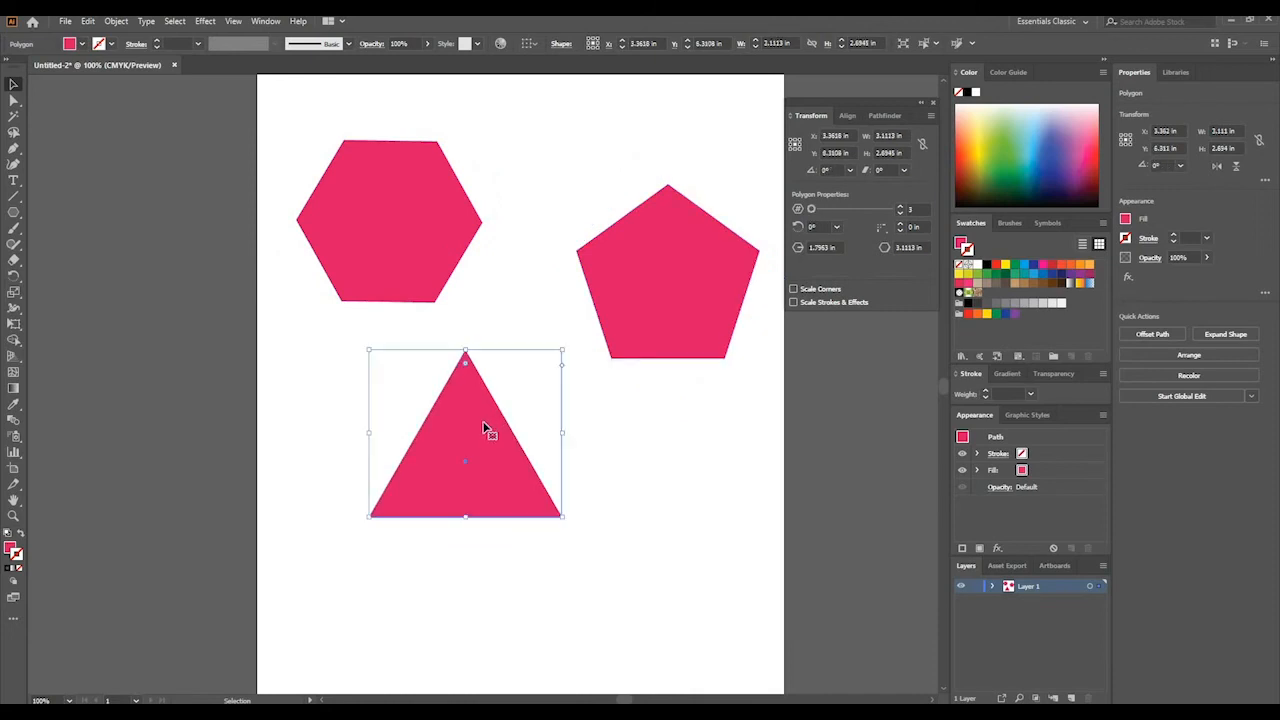
pyautogui.click(390, 238)
pyautogui.click(602, 296)
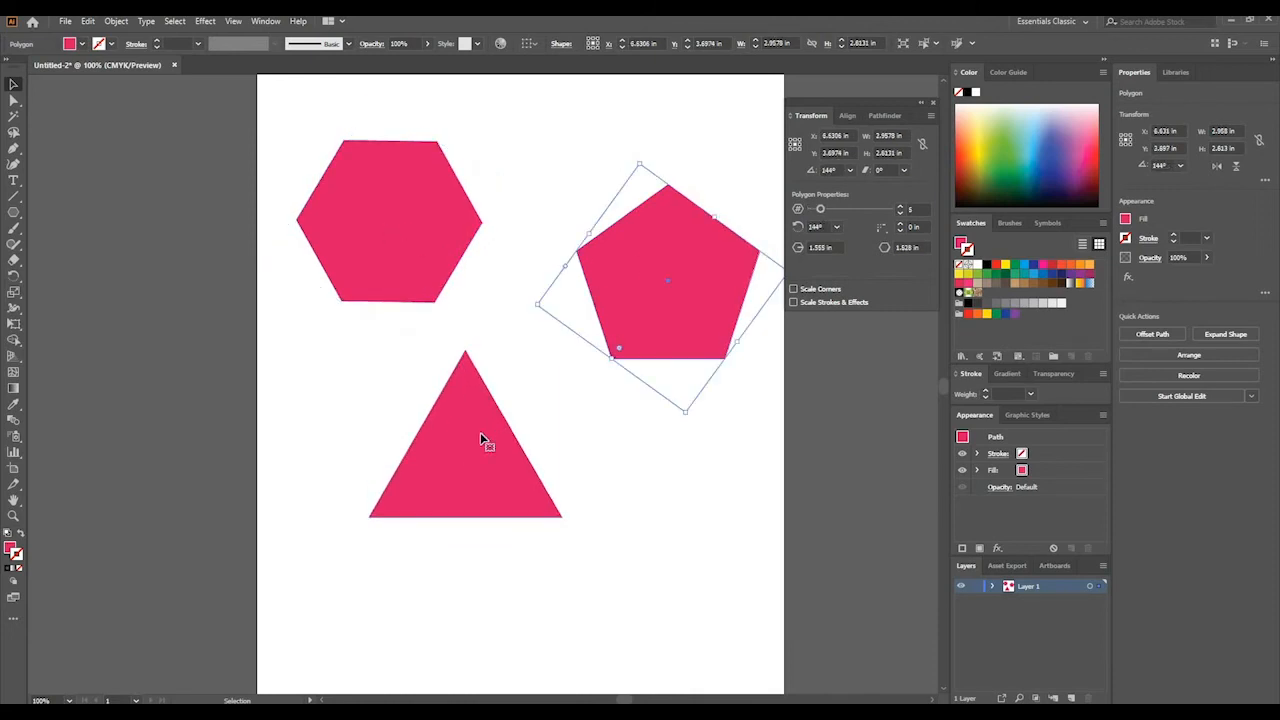
# Delete the triangle, the pentagon and the hexagon, leaving the artboard empty
pyautogui.click(480, 432)
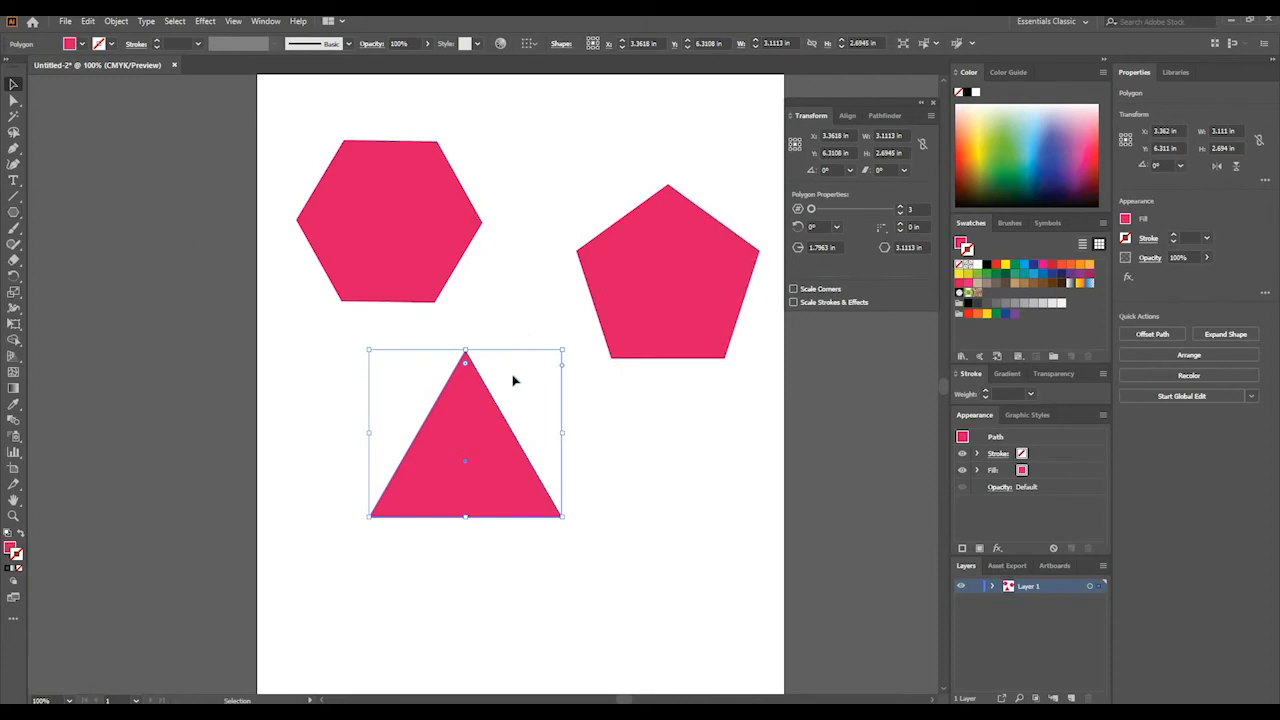
pyautogui.press('Delete')
pyautogui.doubleClick(675, 325)
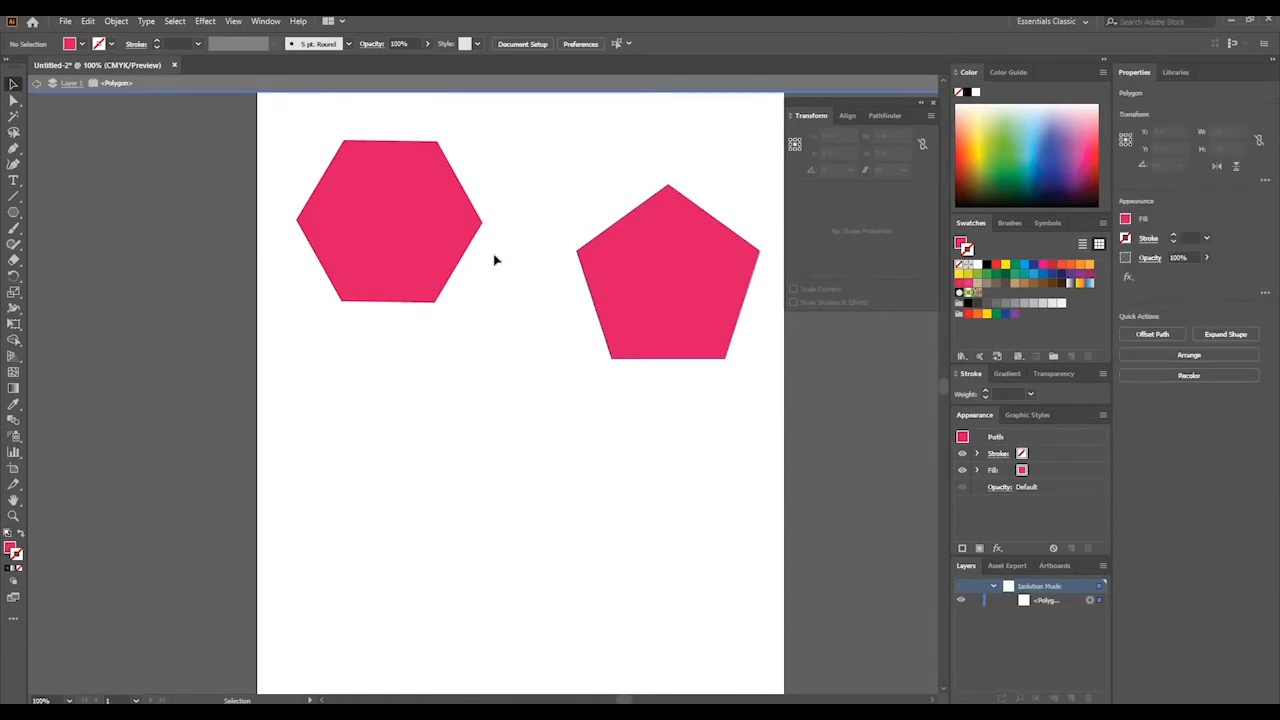
pyautogui.hotkey('ctrl', 'a')
pyautogui.press('Delete')
pyautogui.doubleClick(520, 252)
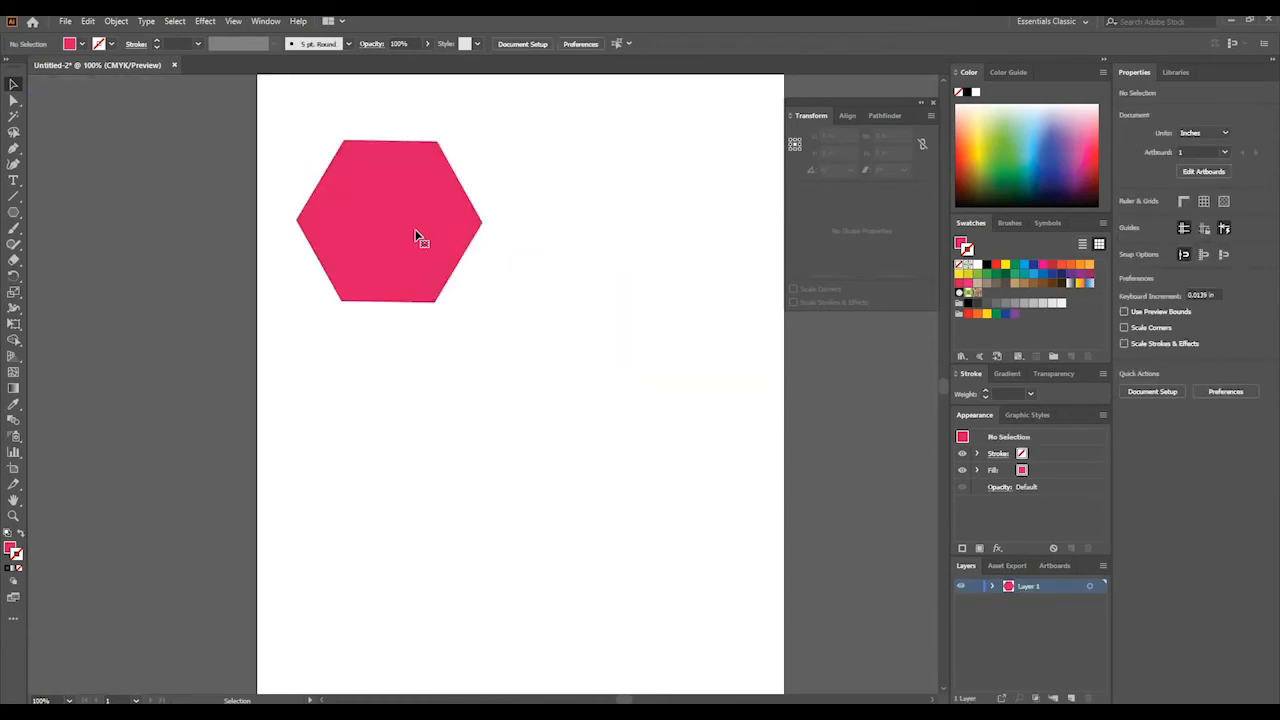
pyautogui.click(420, 240)
pyautogui.press('Delete')
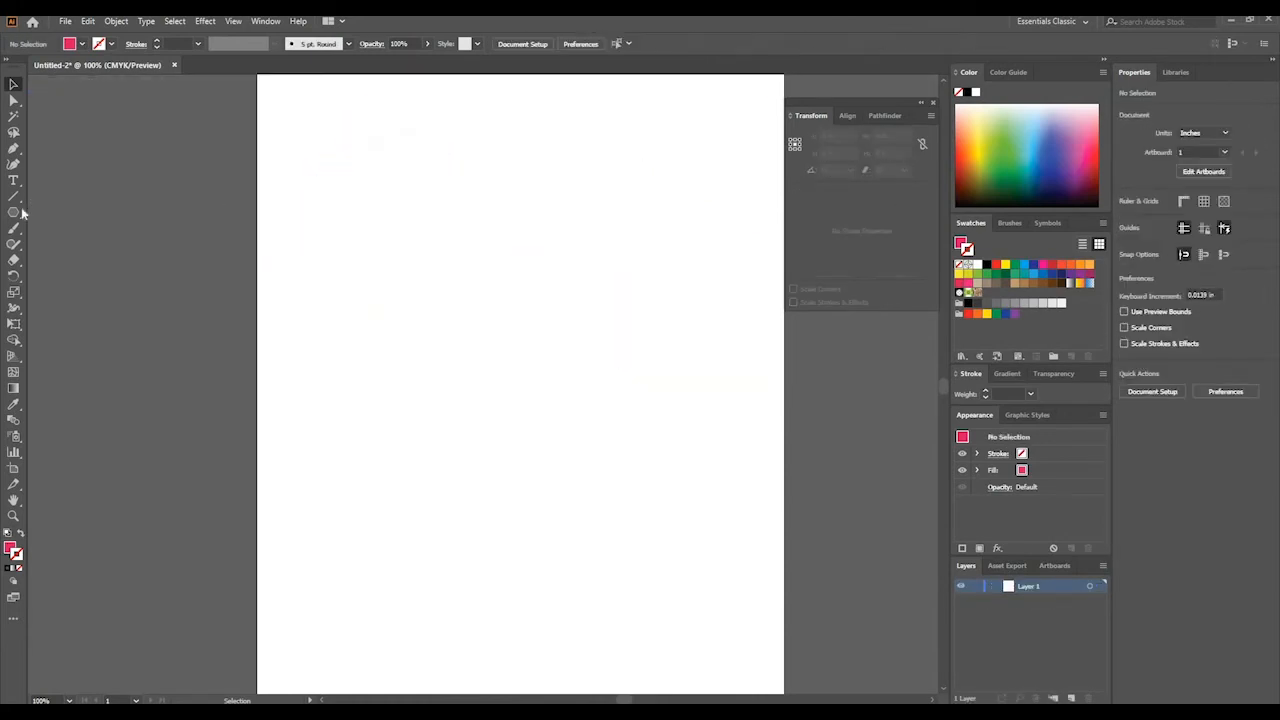
# Draw a star with the Star tool in the artboard's upper right, varying its points and finishing with 5 points, radii 1.1663 in and 0.5832 in
pyautogui.click(14, 212)
pyautogui.click(70, 276)
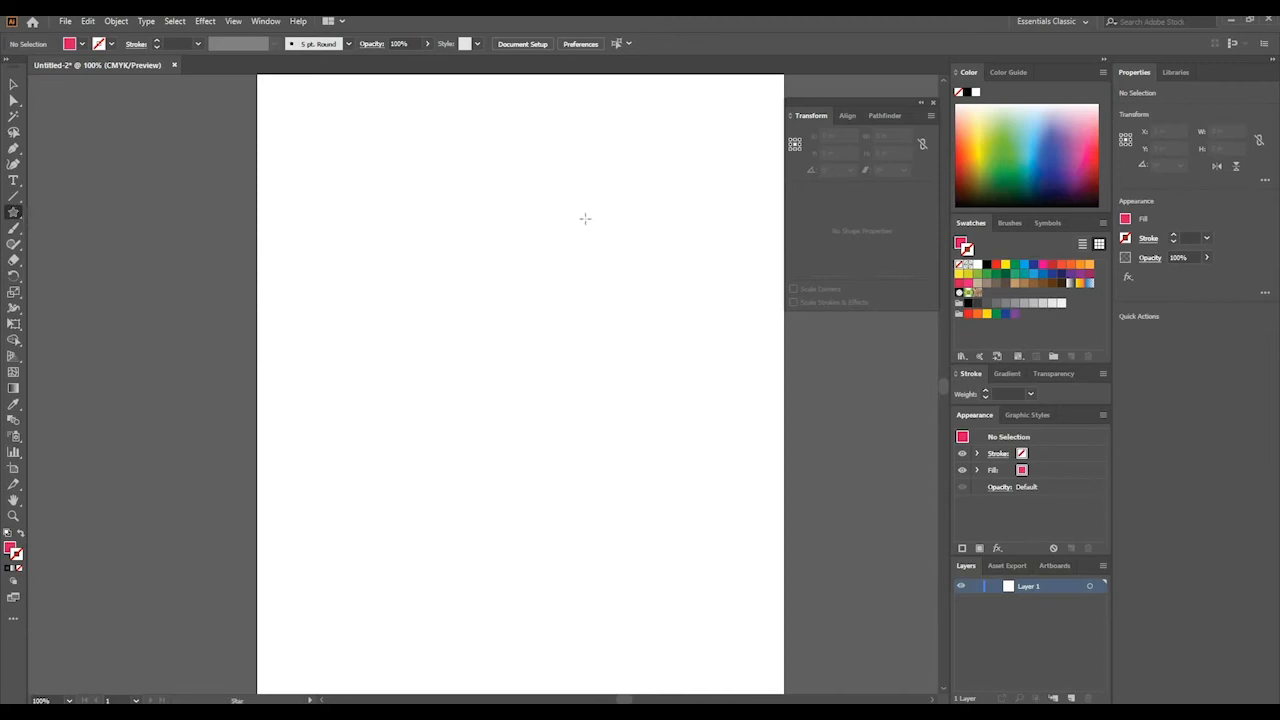
pyautogui.moveTo(585, 218); pyautogui.dragTo(538, 273)
pyautogui.press('Up')
pyautogui.press('Up')
pyautogui.press('Up')
pyautogui.press('Up')
pyautogui.press('Up')
pyautogui.press('Up')
pyautogui.press('Down')
pyautogui.press('Down')
pyautogui.press('Down')
pyautogui.press('Down')
pyautogui.press('Down')
pyautogui.press('Down')
pyautogui.press('Down')
pyautogui.press('Down')
pyautogui.press('Up')
pyautogui.press('Up')
pyautogui.press('Up')
pyautogui.press('Down')
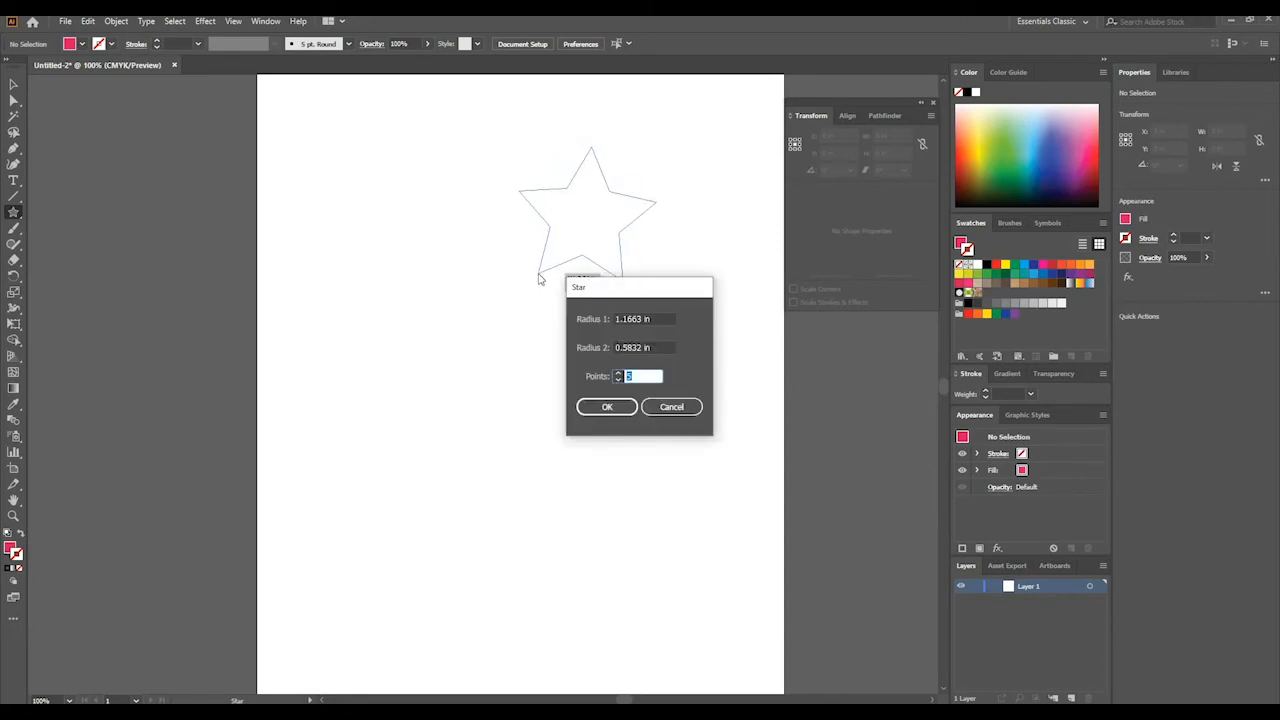
pyautogui.press('Return')
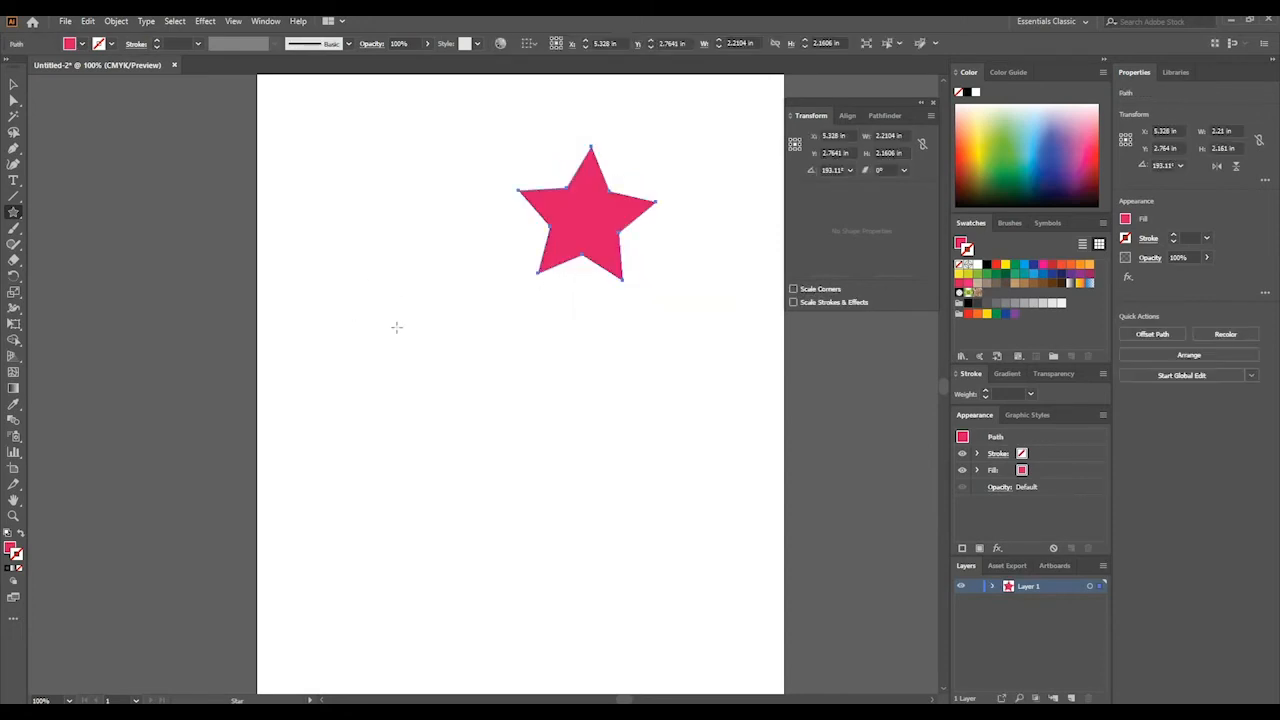
# Draw a larger five-pointed star about 4.00 by 3.83 in left of the first, adjusting the depth of its points while drawing
pyautogui.moveTo(420, 362); pyautogui.dragTo(462, 410)
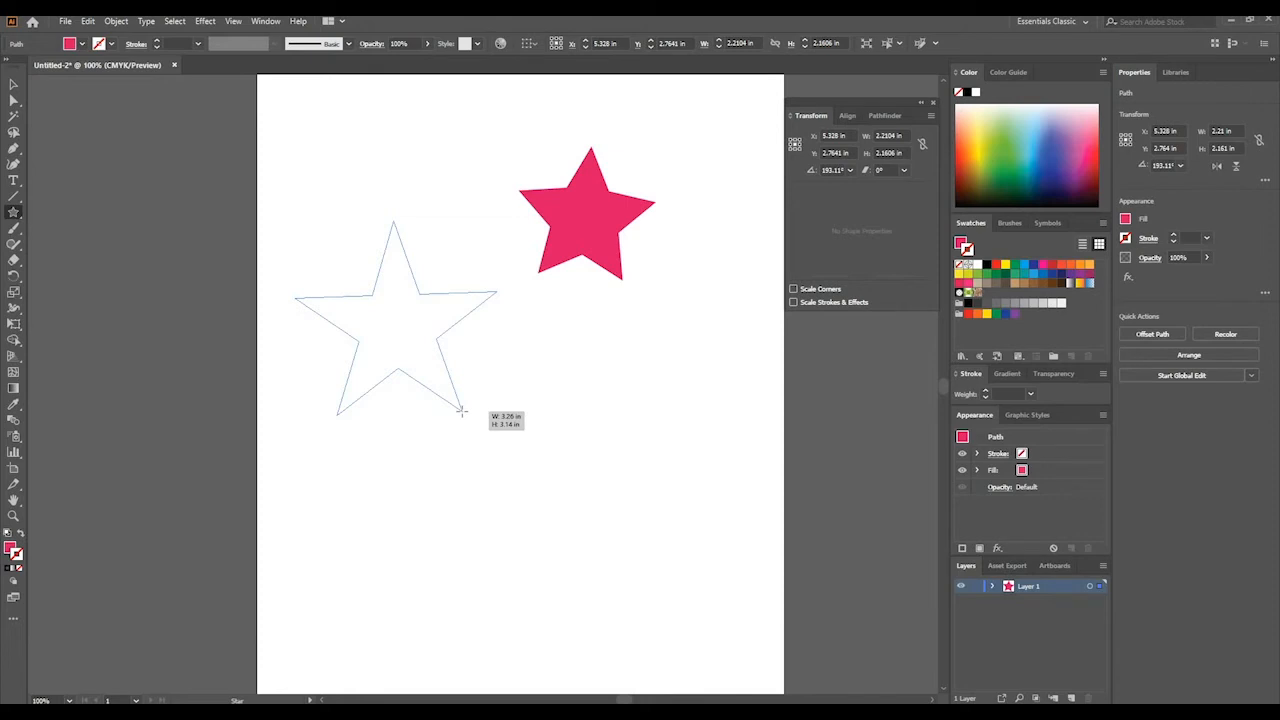
pyautogui.moveTo(462, 410)
pyautogui.mouseDown()
pyautogui.moveTo(450, 393)
pyautogui.moveTo(474, 412)
pyautogui.moveTo(448, 403)
pyautogui.mouseUp()
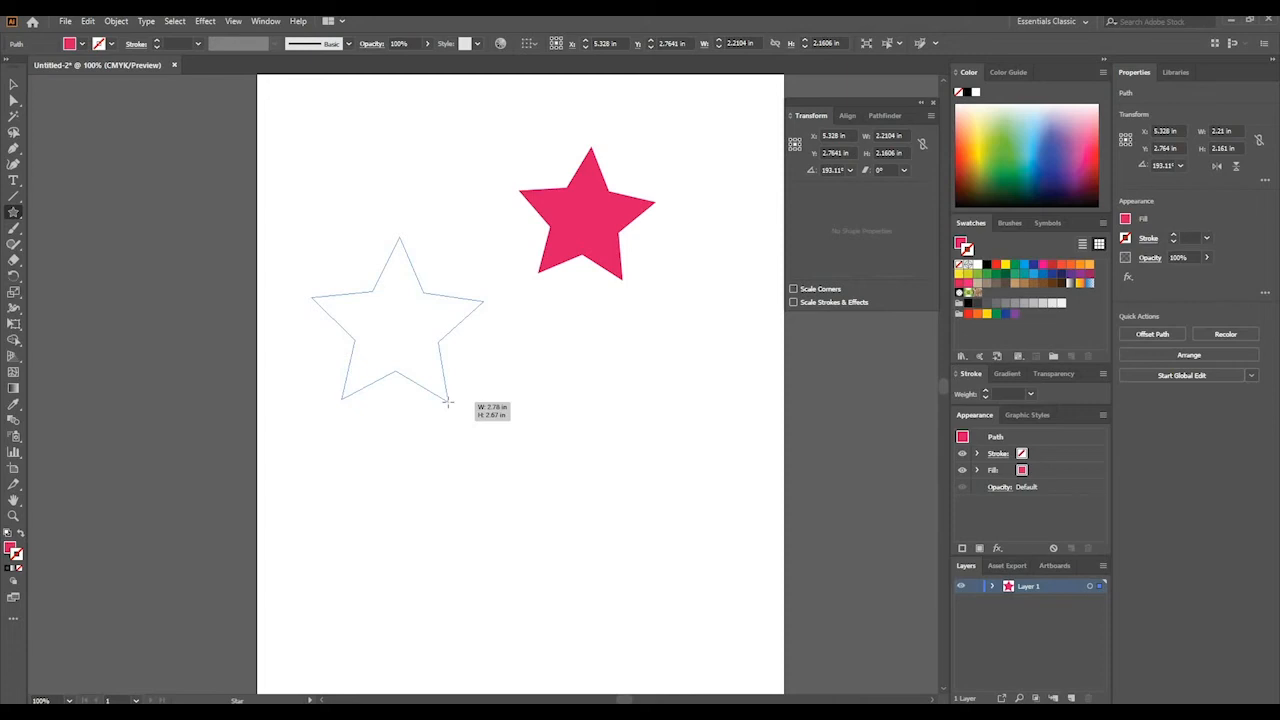
pyautogui.moveTo(448, 403); pyautogui.dragTo(420, 385)
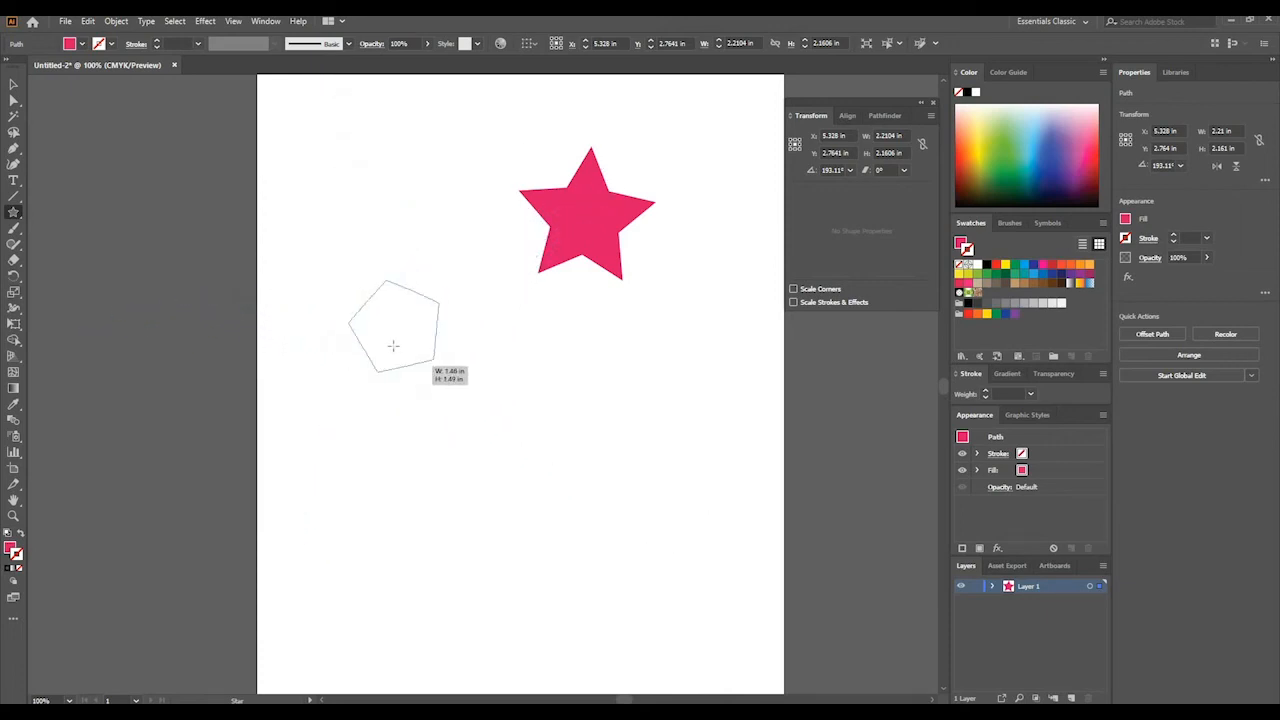
pyautogui.moveTo(479, 452); pyautogui.dragTo(434, 400)
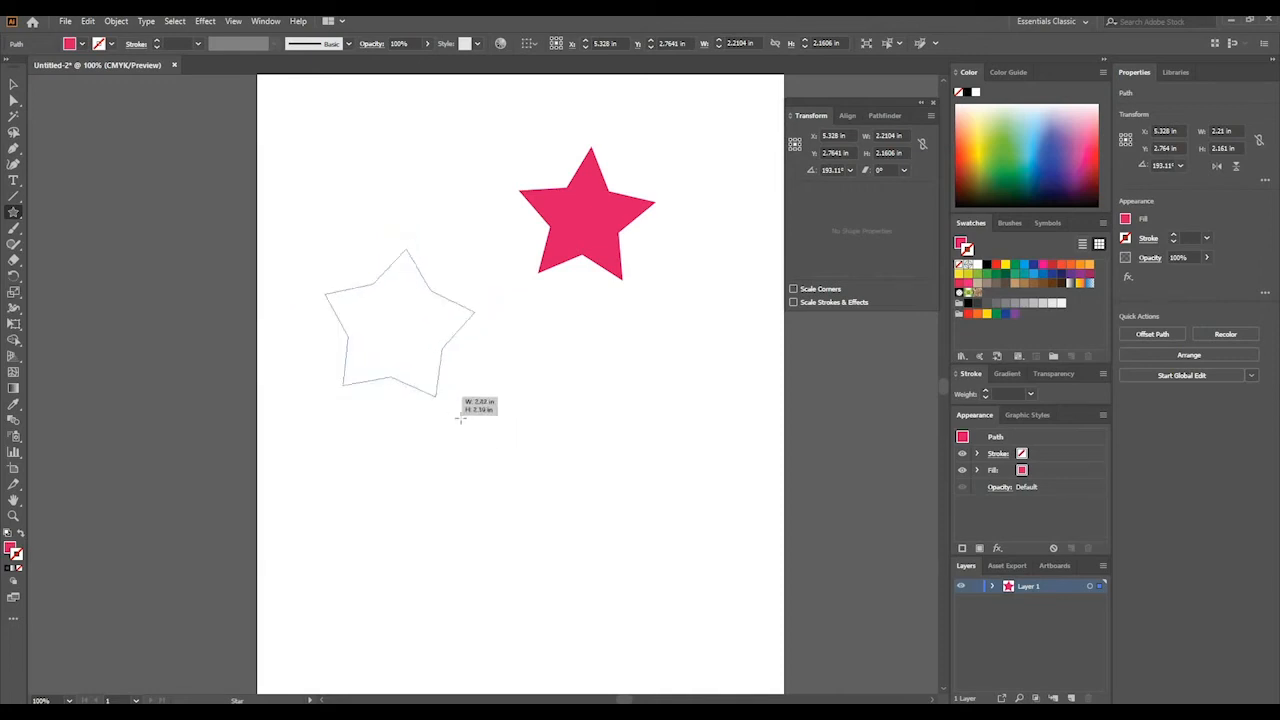
pyautogui.moveTo(479, 430)
pyautogui.mouseDown()
pyautogui.moveTo(497, 444)
pyautogui.moveTo(473, 430)
pyautogui.moveTo(628, 457)
pyautogui.moveTo(461, 418)
pyautogui.moveTo(487, 436)
pyautogui.moveTo(474, 433)
pyautogui.mouseUp()
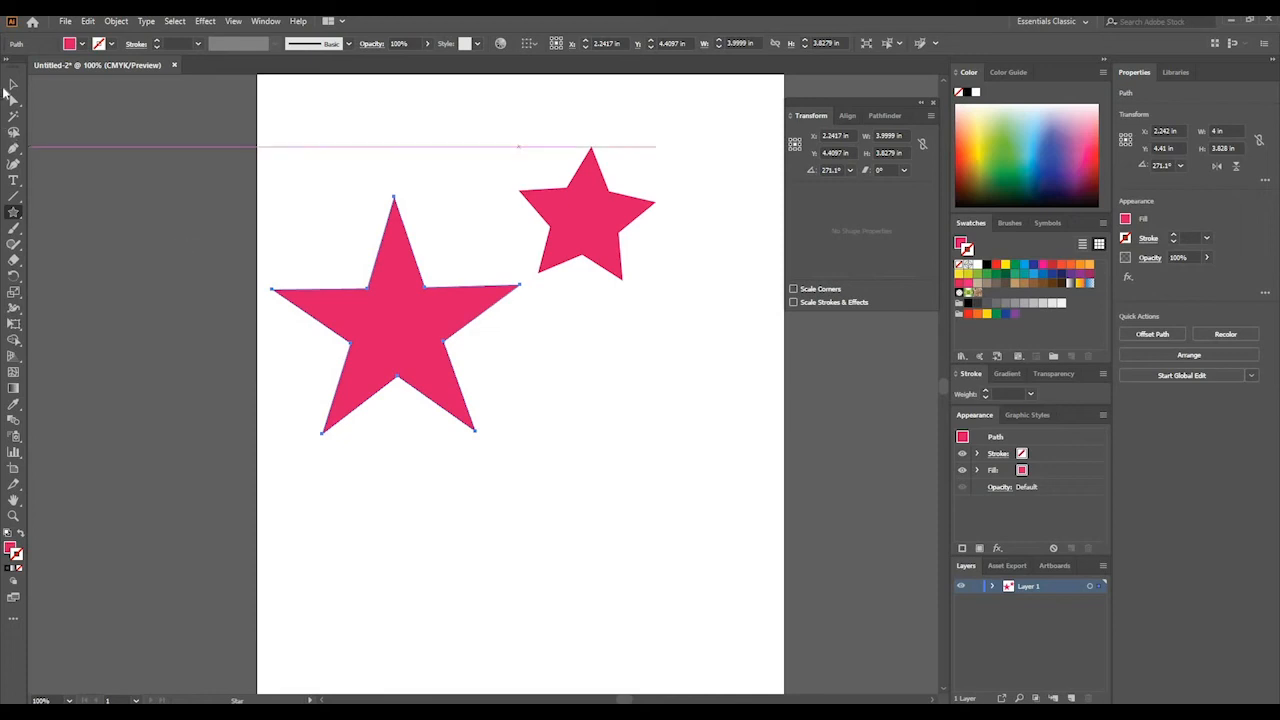
# Delete both the small star and the large star from the artboard
pyautogui.click(12, 86)
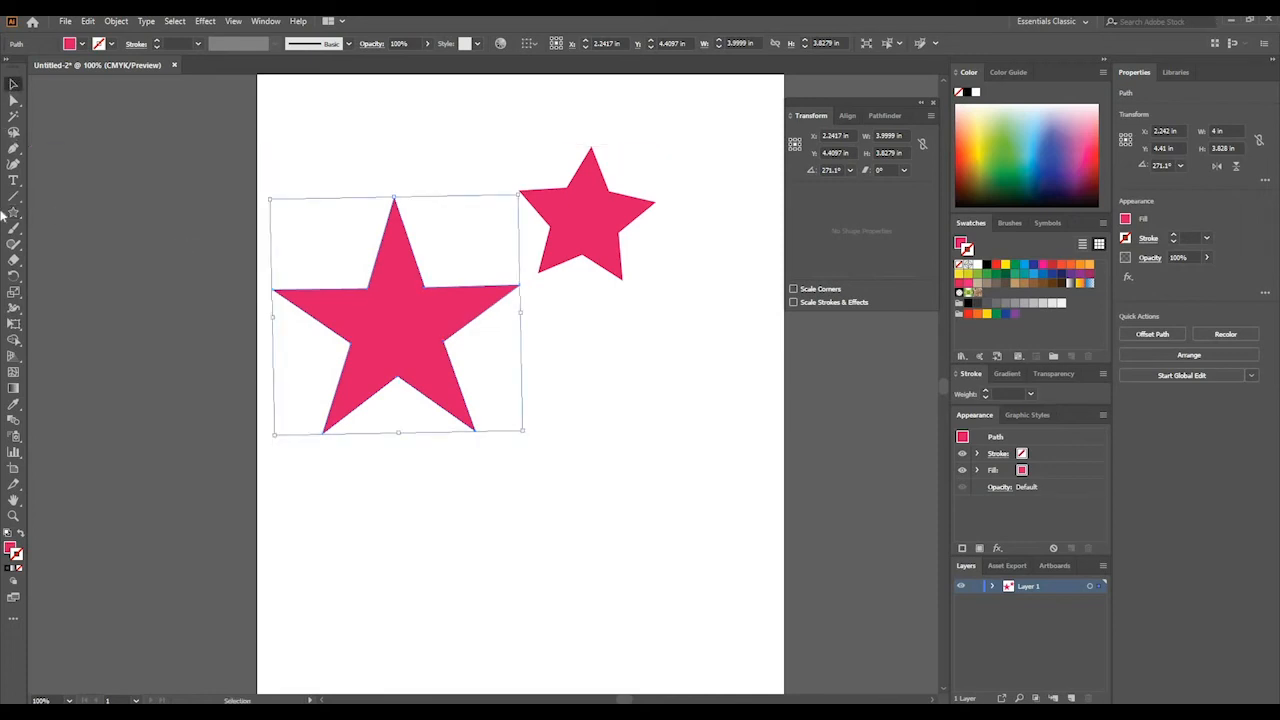
pyautogui.click(600, 257)
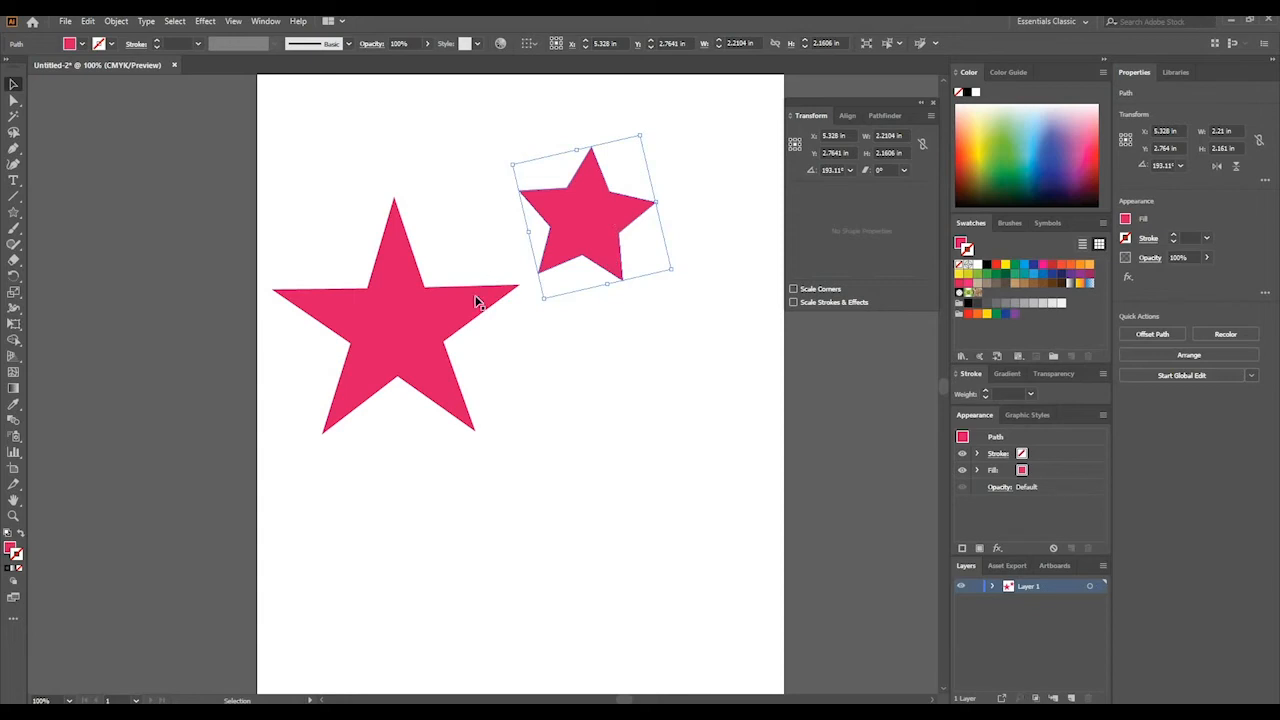
pyautogui.press('Delete')
pyautogui.click(417, 319)
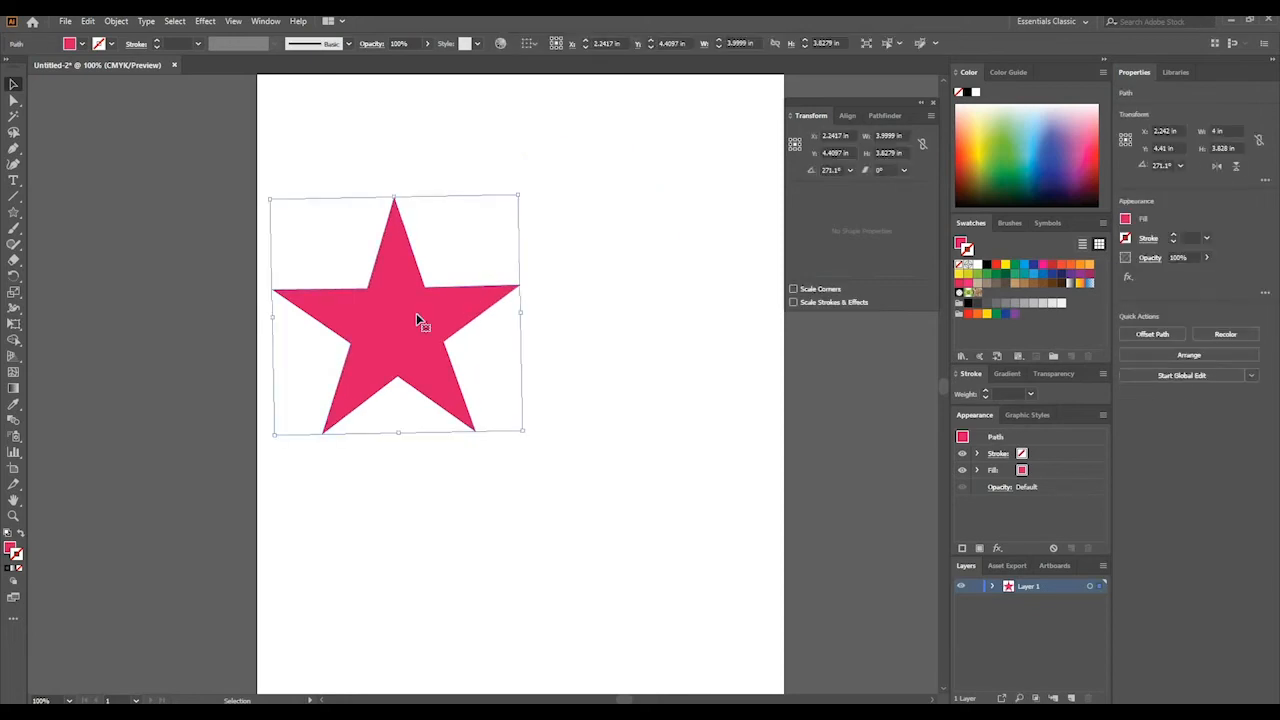
pyautogui.press('Delete')
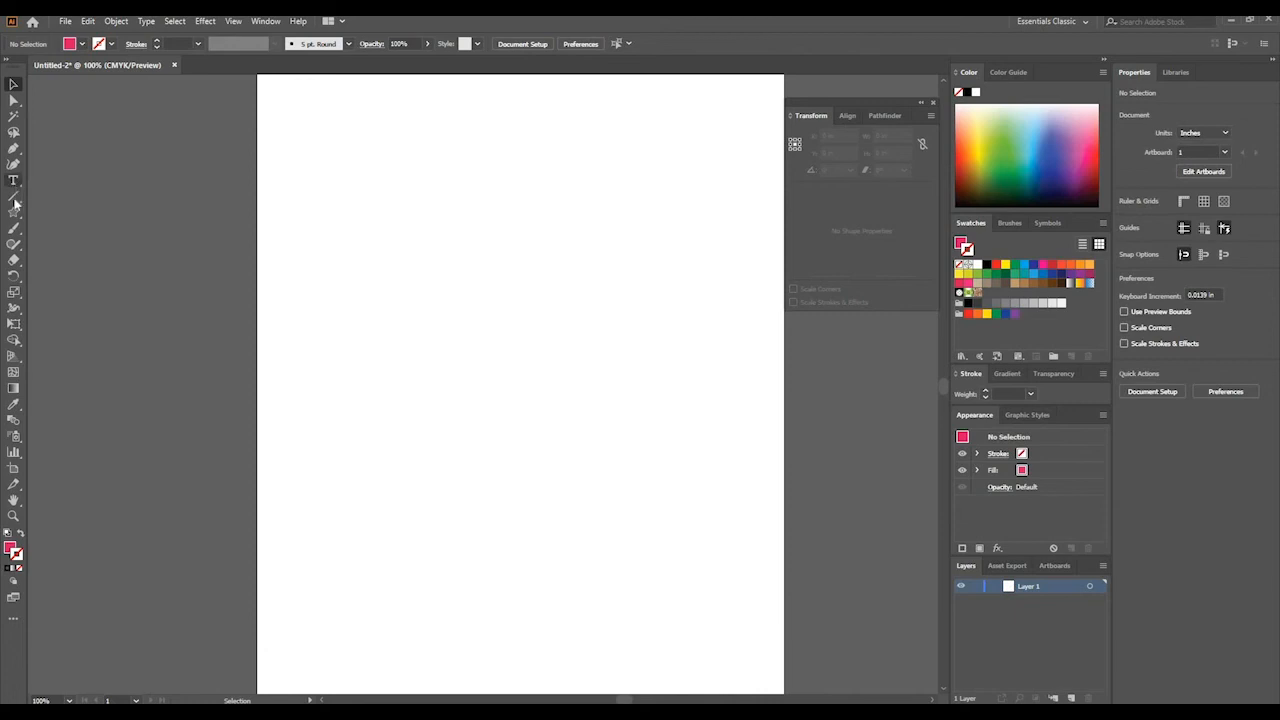
# Draw a horizontal line about 3.82 in long in the artboard's upper half and give it a black 1 pt stroke
pyautogui.moveTo(14, 199); pyautogui.dragTo(55, 194)
pyautogui.moveTo(364, 290); pyautogui.dragTo(601, 291)
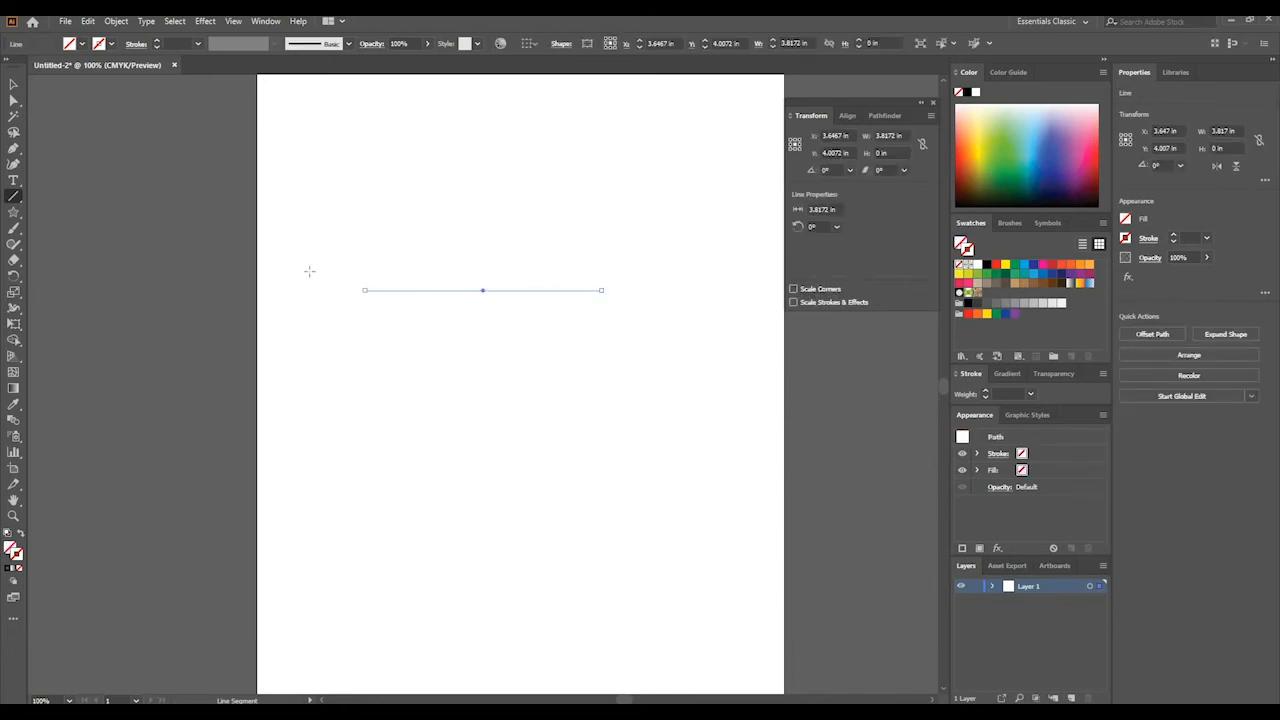
pyautogui.click(13, 84)
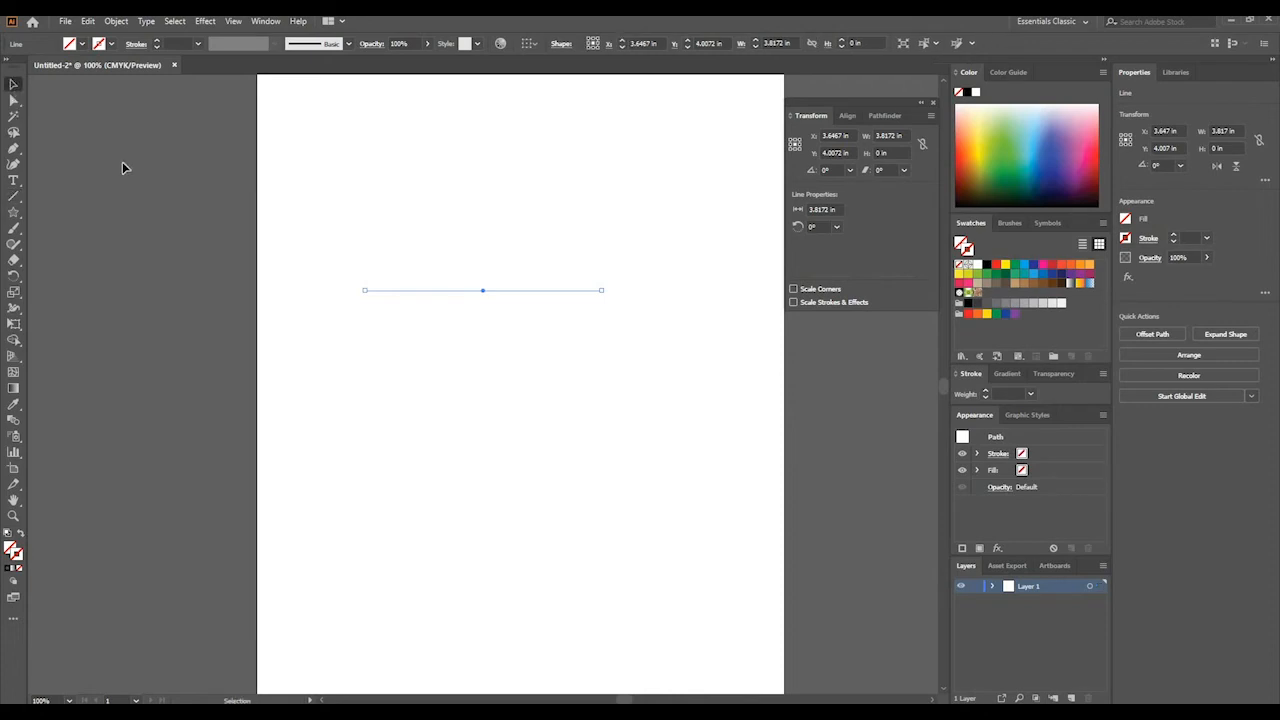
pyautogui.click(122, 163)
pyautogui.moveTo(329, 243); pyautogui.dragTo(634, 420)
pyautogui.click(986, 265)
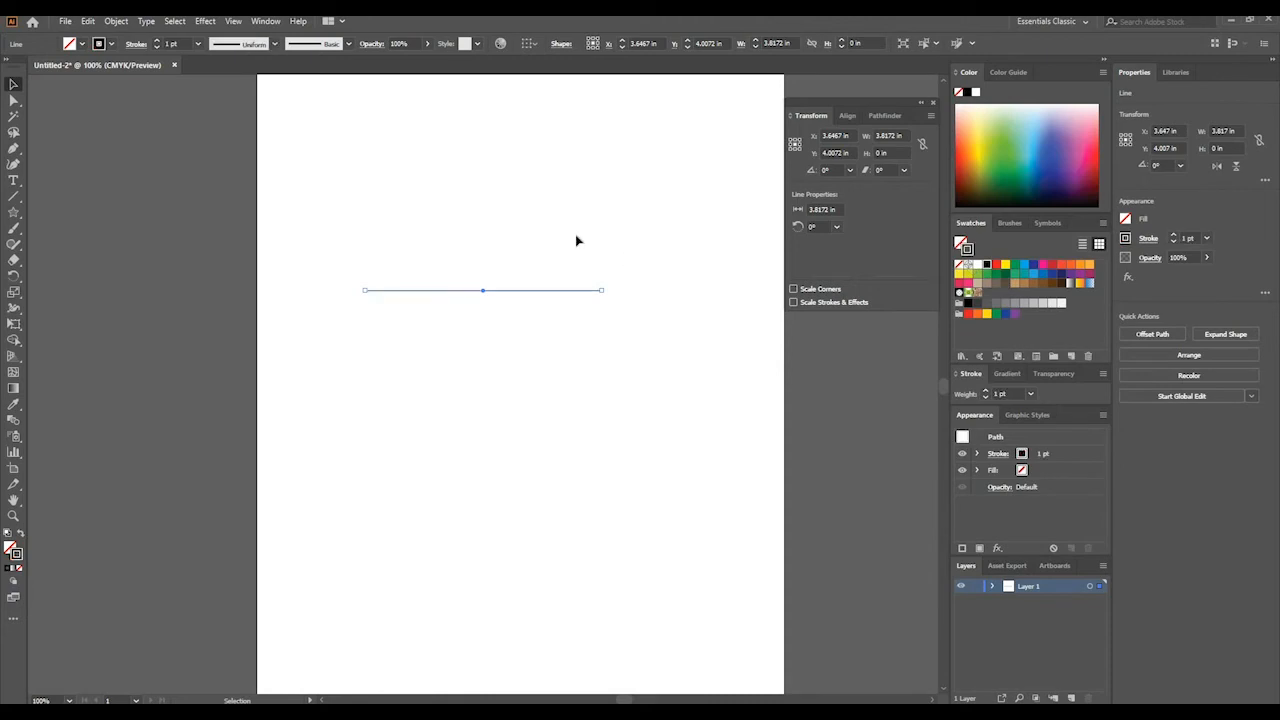
pyautogui.click(565, 277)
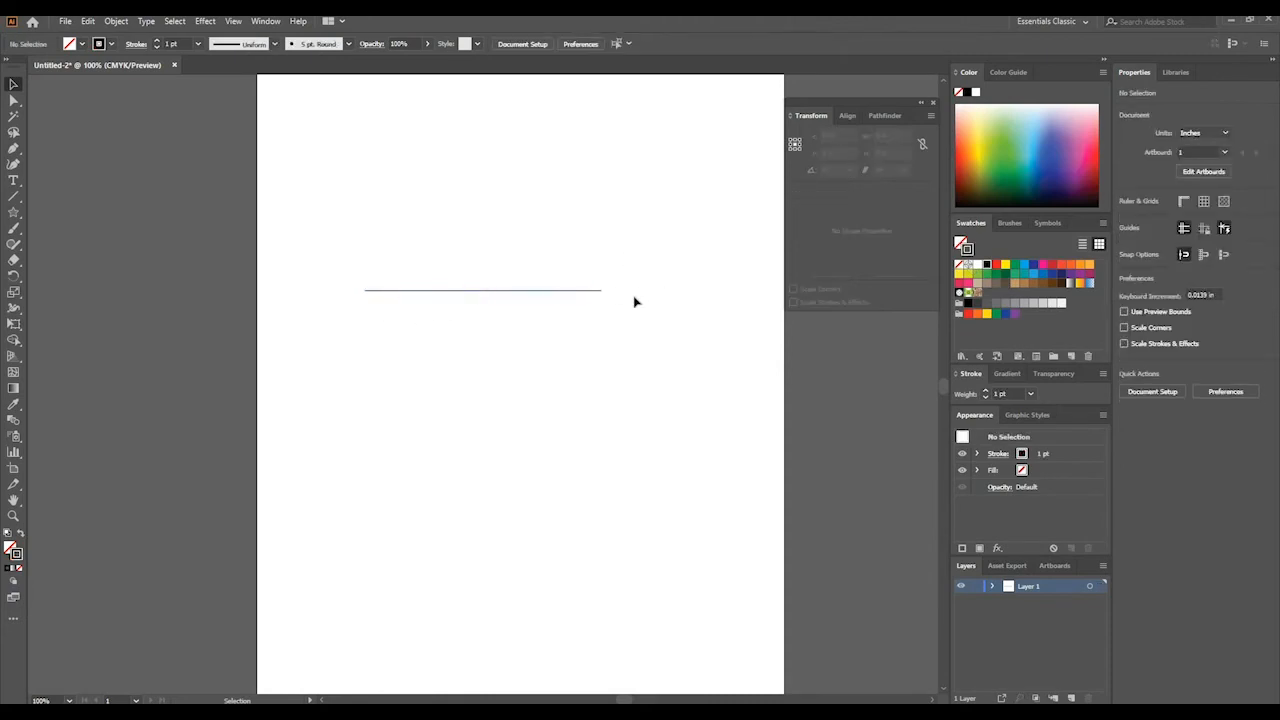
# Try to shorten the line from its right end, and undo the change
pyautogui.click(513, 292)
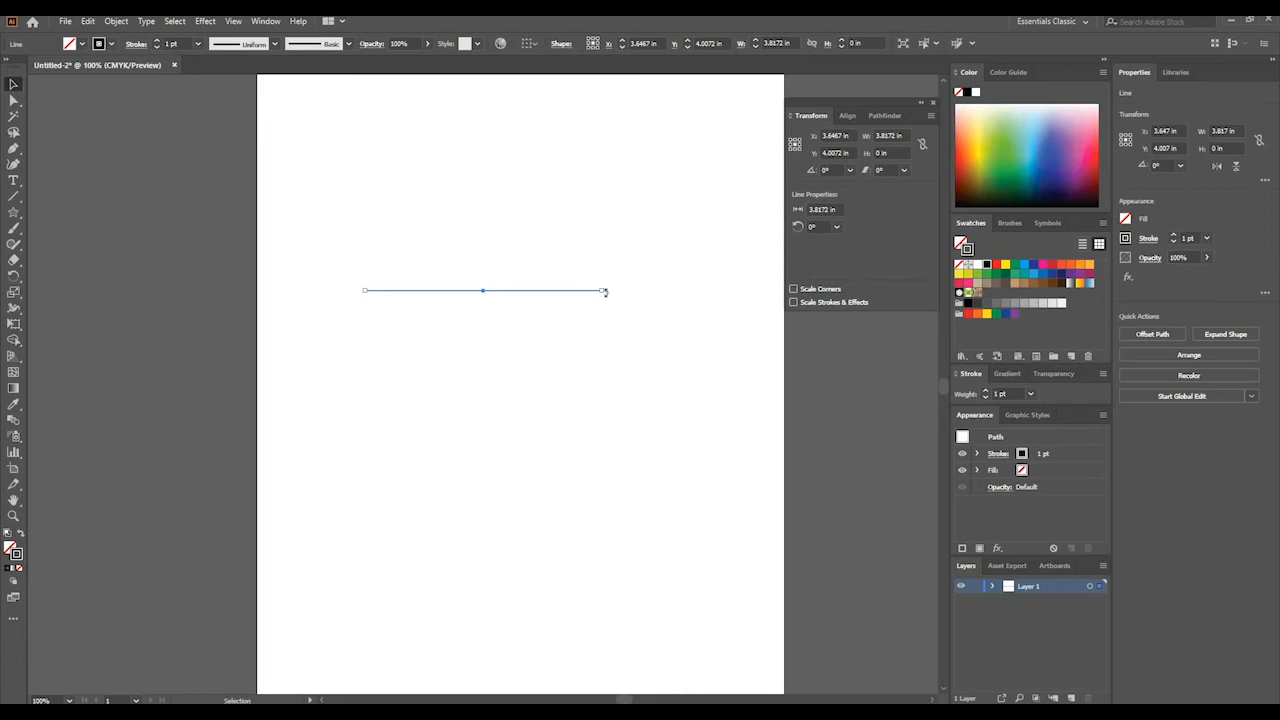
pyautogui.moveTo(604, 292); pyautogui.dragTo(372, 290)
pyautogui.click(85, 22)
pyautogui.click(115, 34)
# Rotate the line about its center to 45° and deselect it
pyautogui.moveTo(607, 290); pyautogui.dragTo(573, 228)
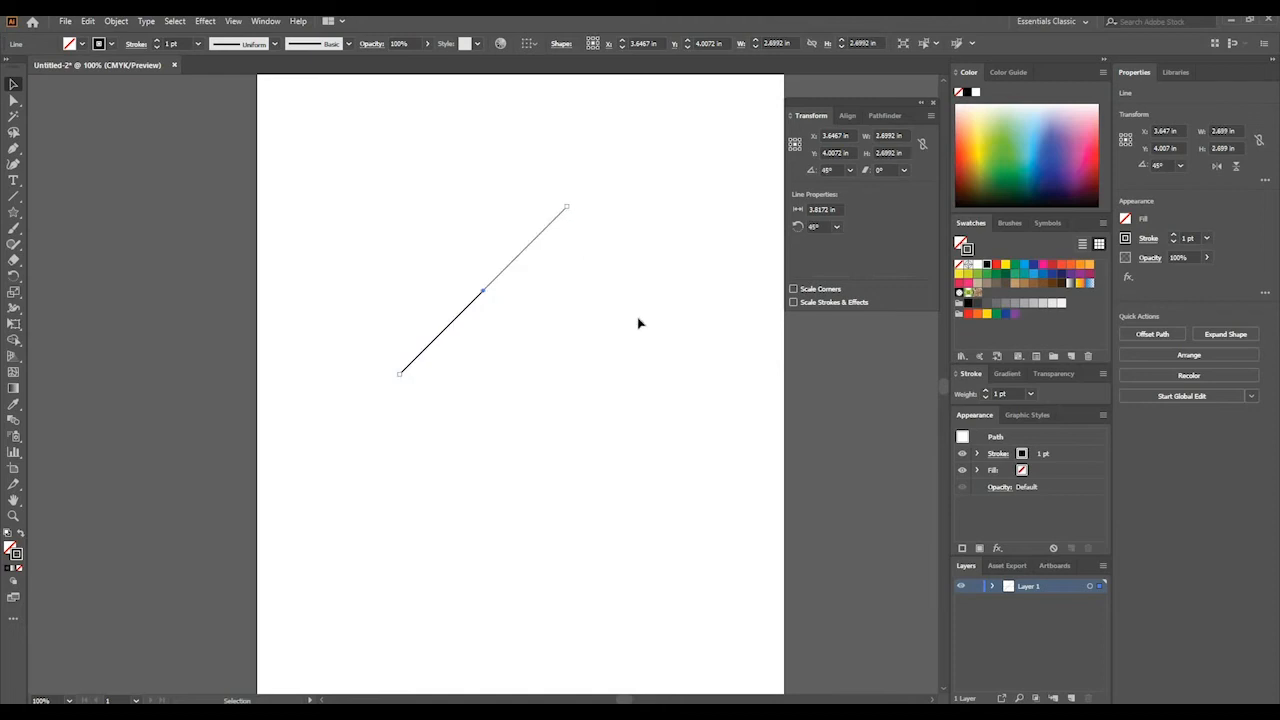
pyautogui.click(638, 323)
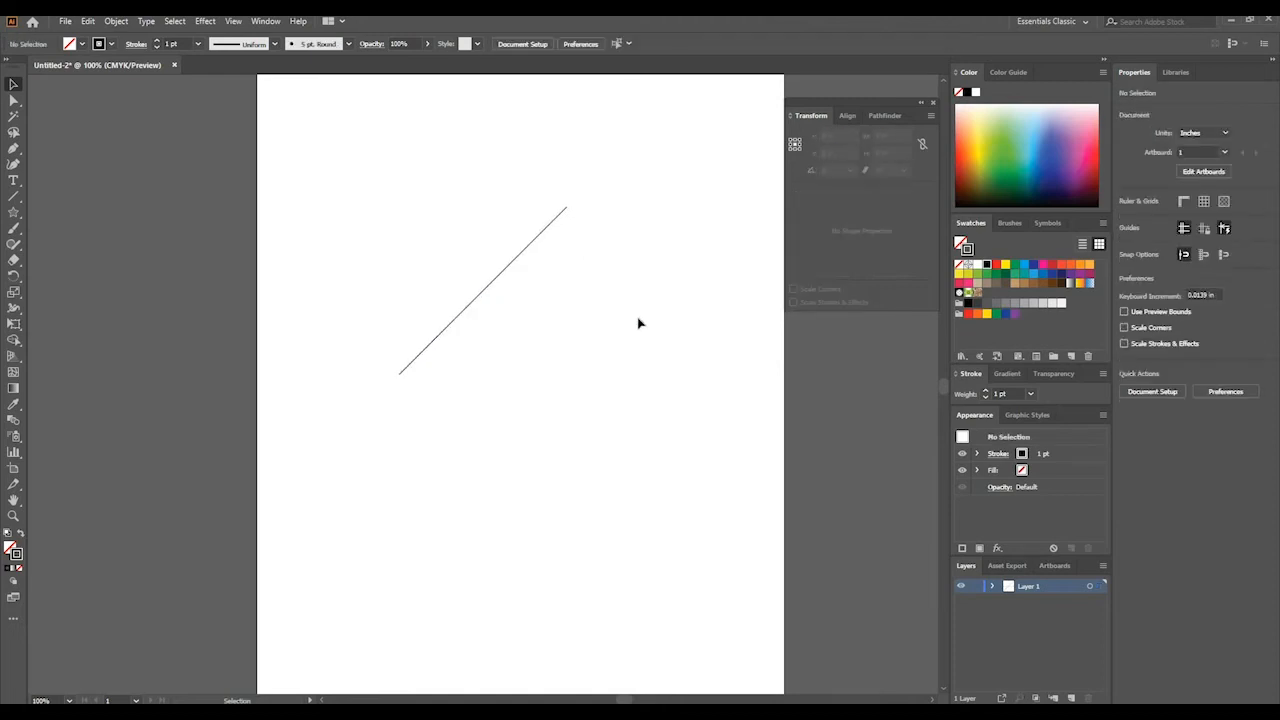
# Select the diagonal line and delete it from the artboard
pyautogui.click(483, 300)
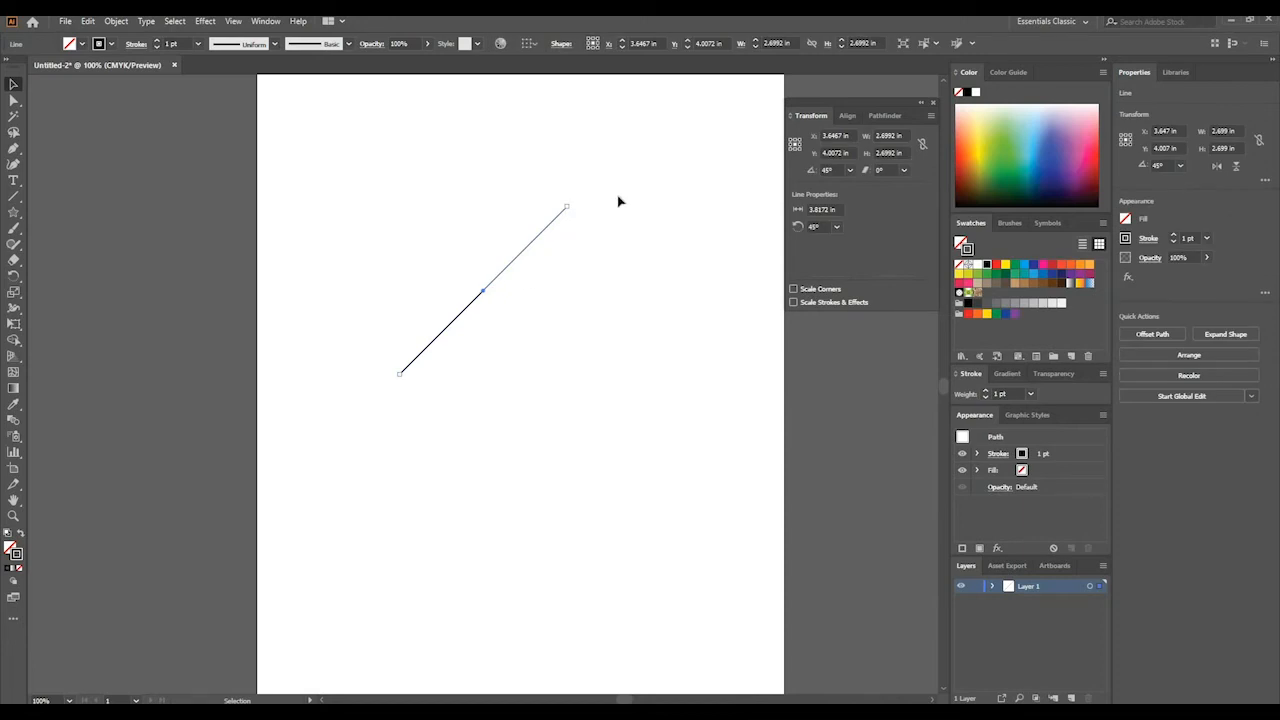
pyautogui.moveTo(592, 189); pyautogui.dragTo(378, 394)
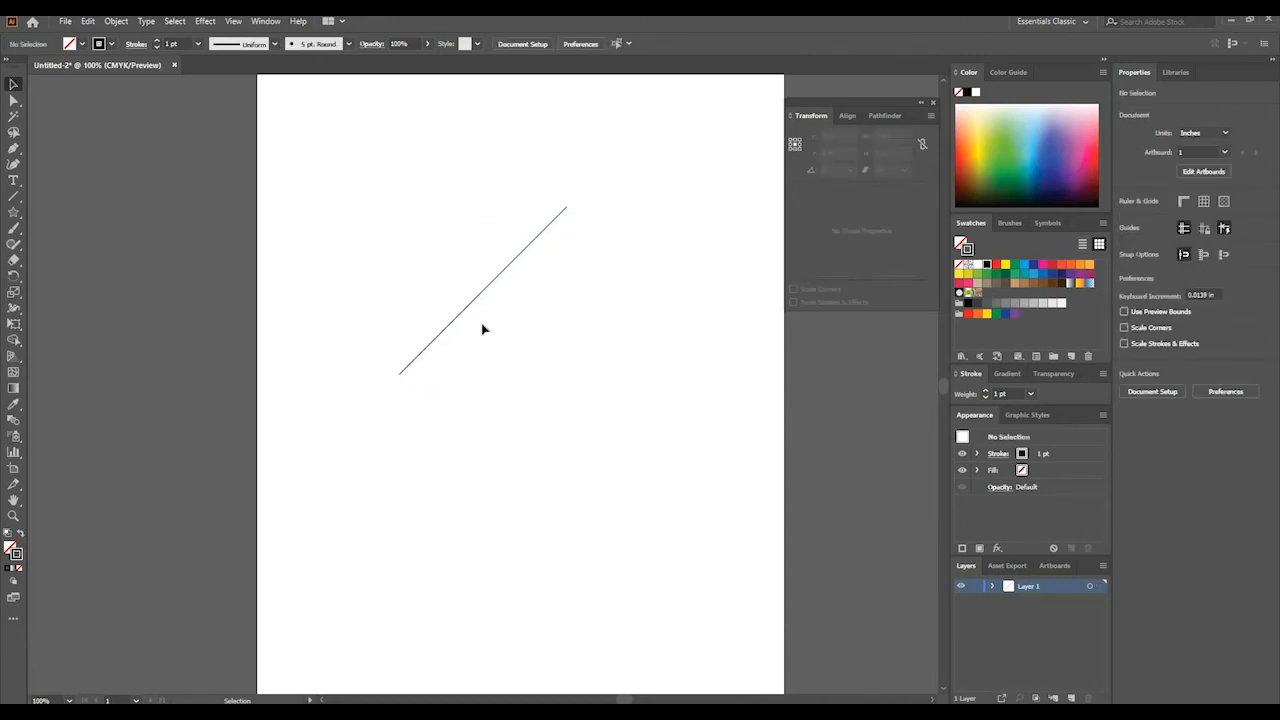
pyautogui.moveTo(560, 249); pyautogui.dragTo(388, 347)
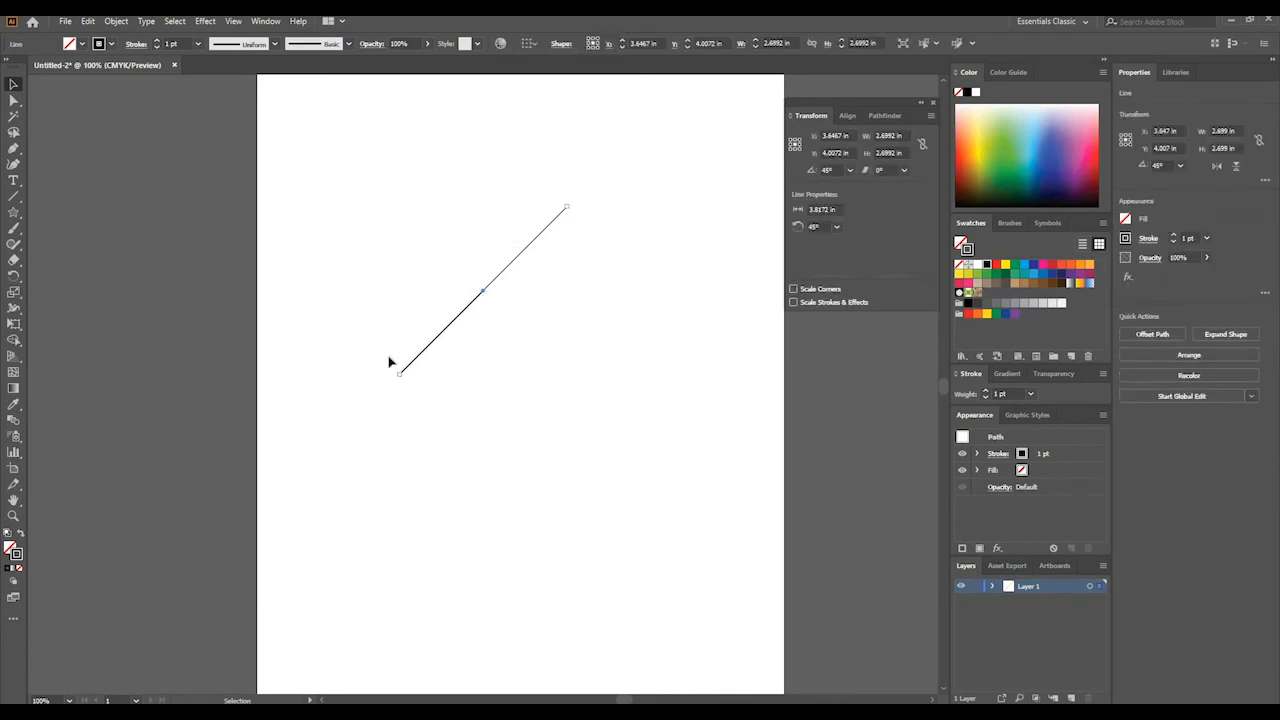
pyautogui.press('Delete')
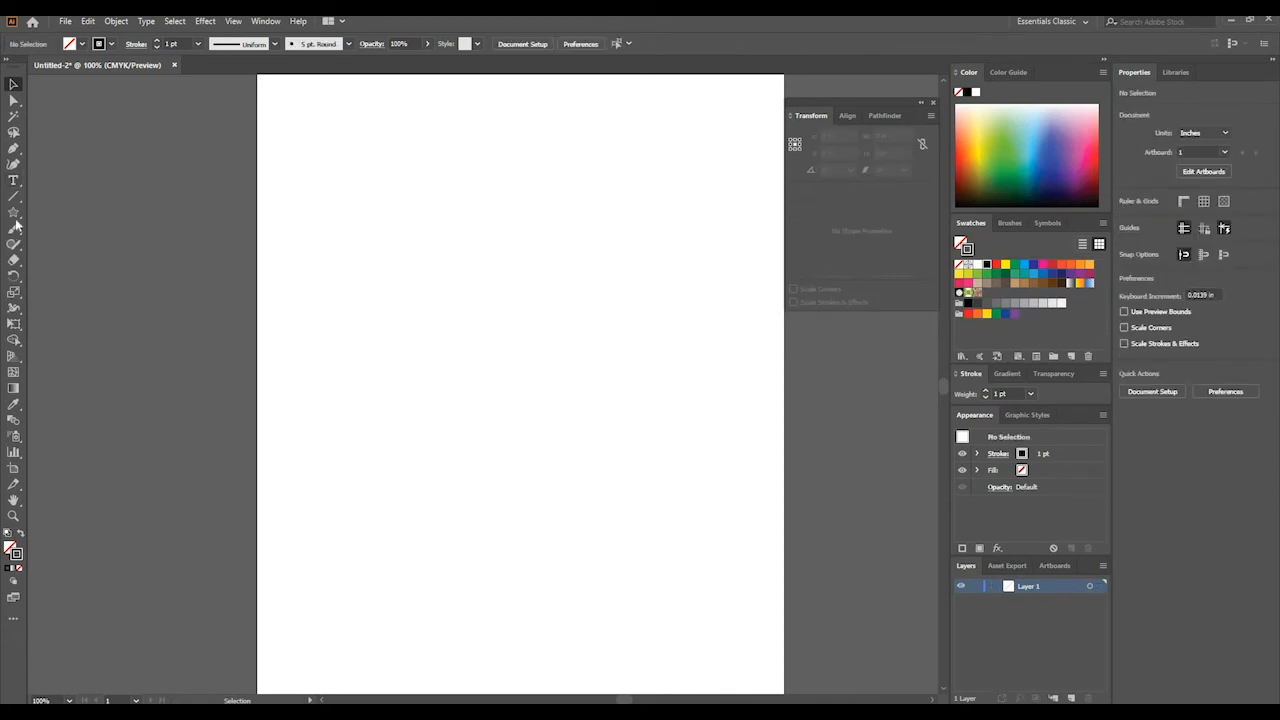
# Draw a rectangle about 4.58 by 2.60 in and give it an orange fill with no stroke
pyautogui.moveTo(13, 212); pyautogui.dragTo(57, 216)
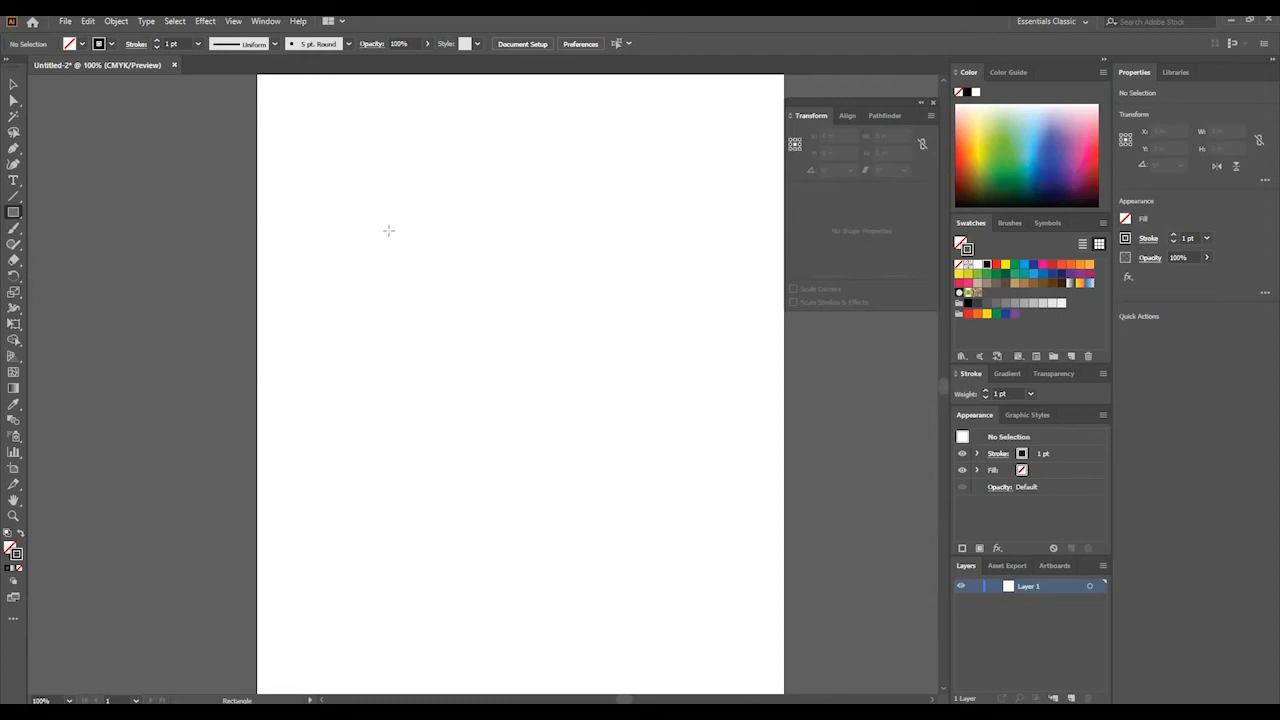
pyautogui.moveTo(432, 221); pyautogui.dragTo(716, 383)
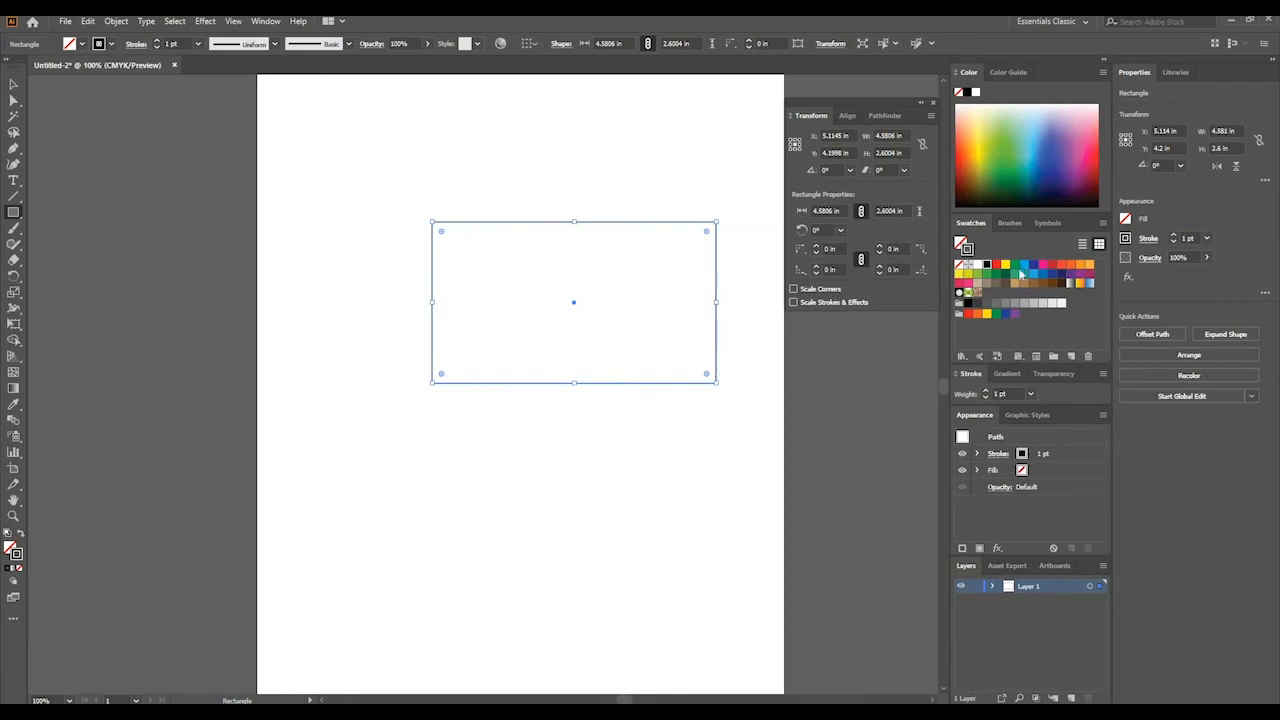
pyautogui.click(1015, 265)
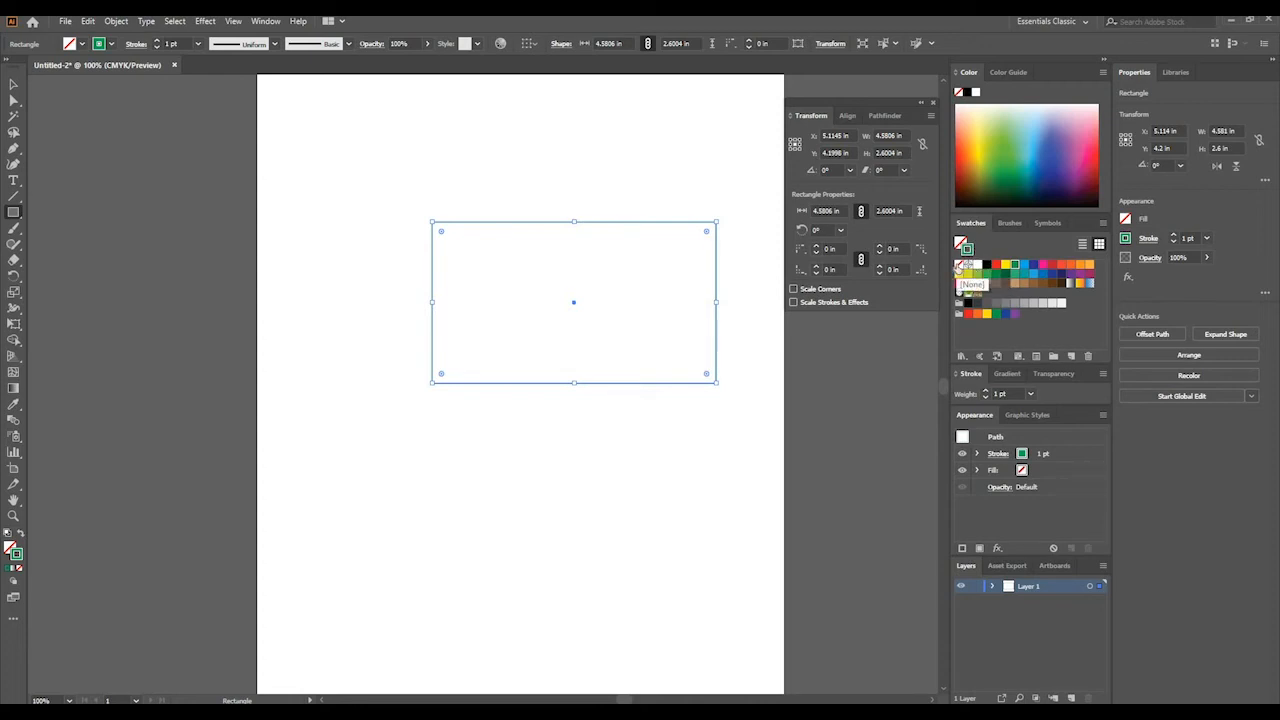
pyautogui.click(960, 266)
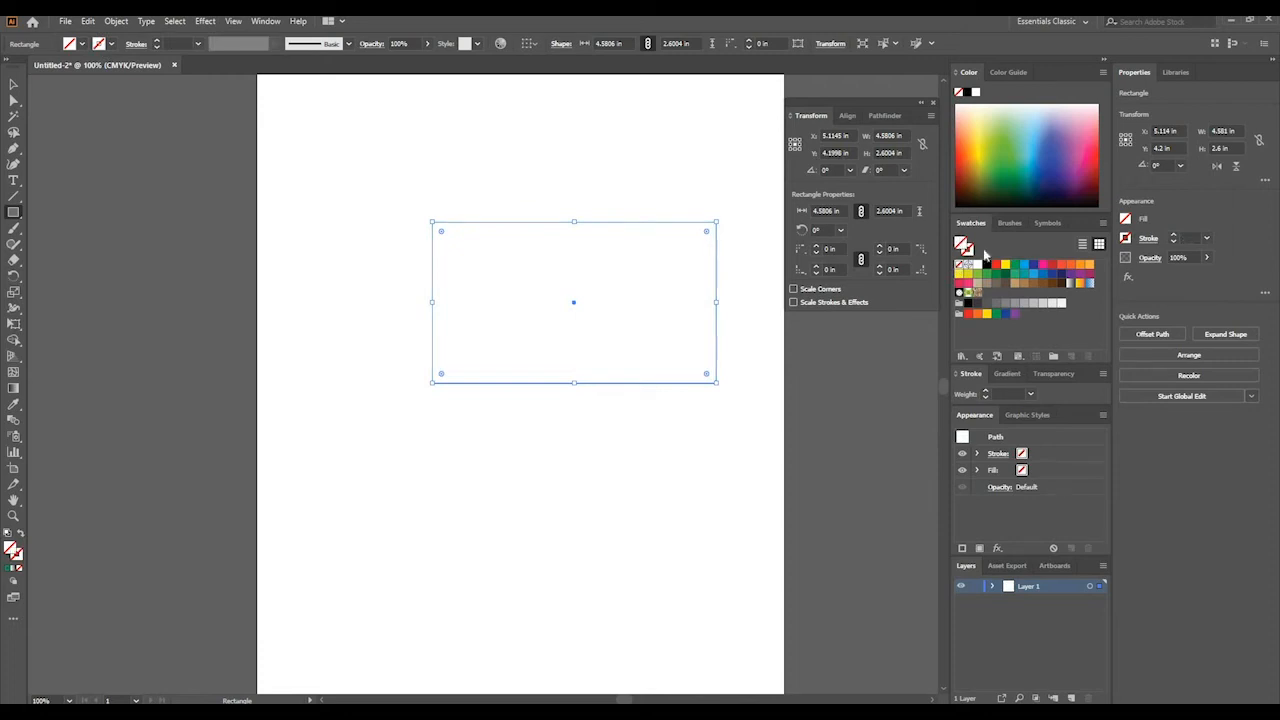
pyautogui.click(1070, 265)
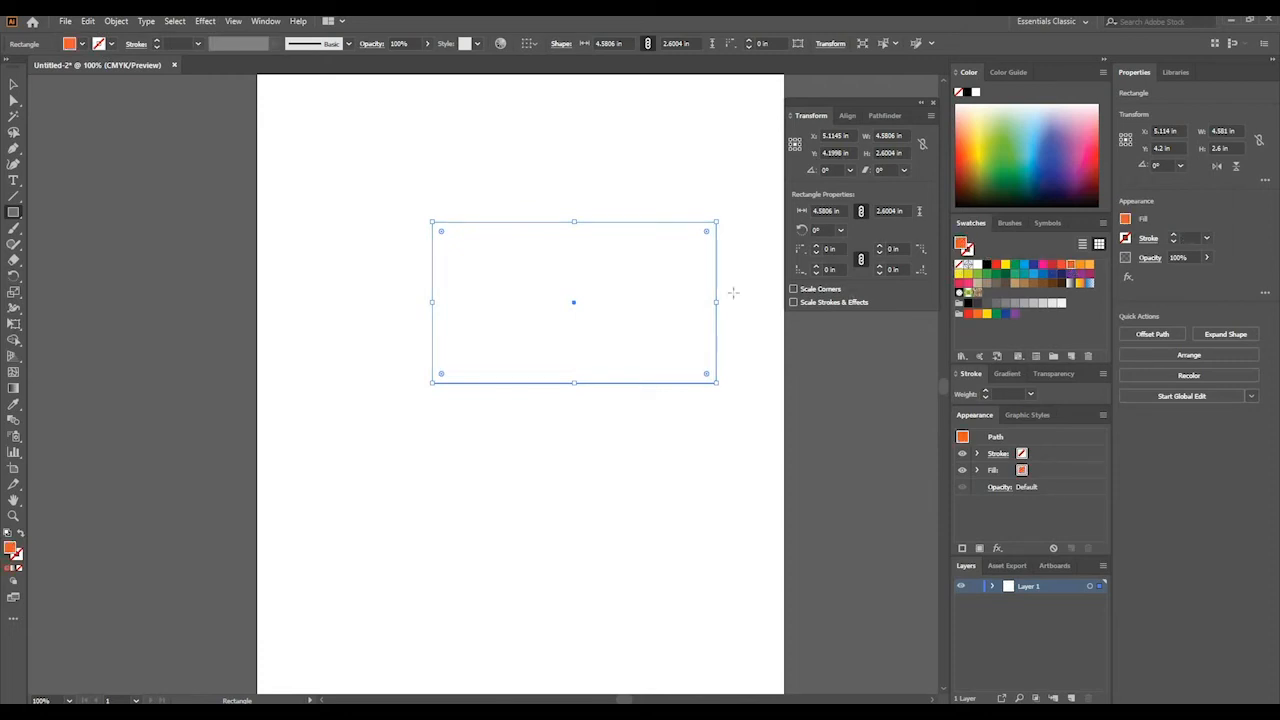
# Move the orange rectangle down and left to about X 3.61 in, Y 4.83 in, keeping it selected
pyautogui.click(13, 84)
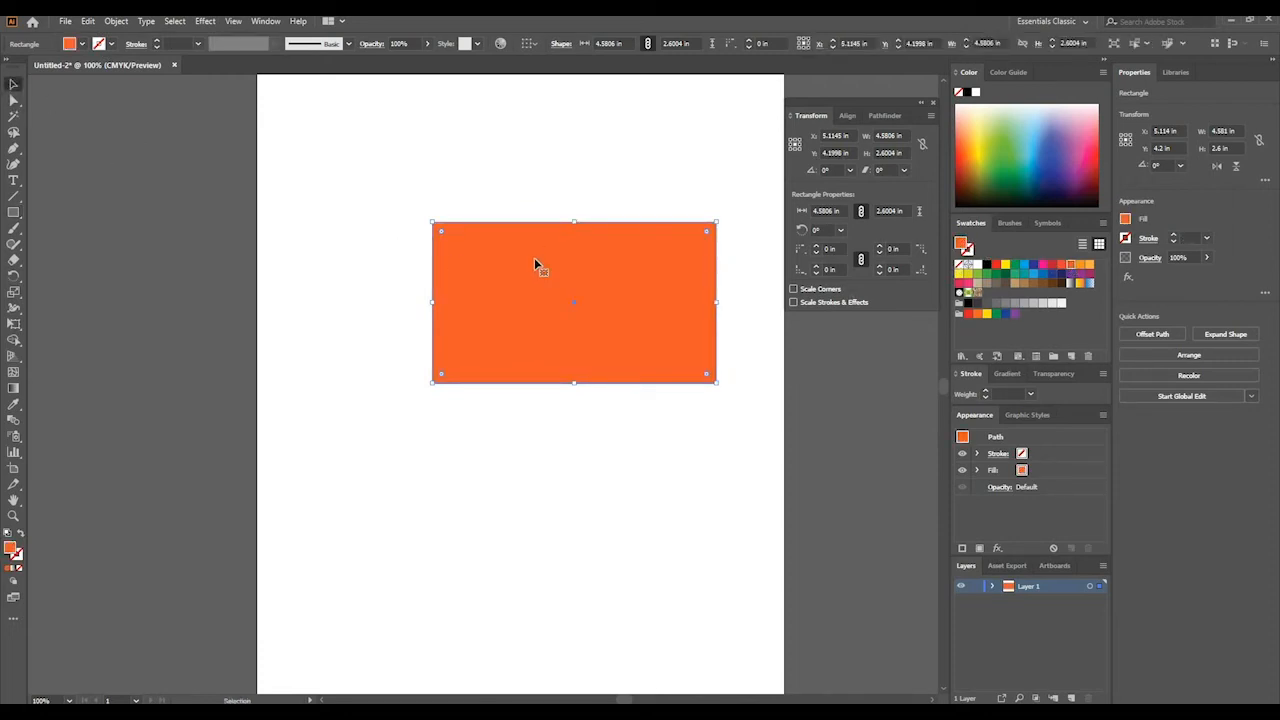
pyautogui.moveTo(537, 264); pyautogui.dragTo(443, 303)
pyautogui.click(467, 204)
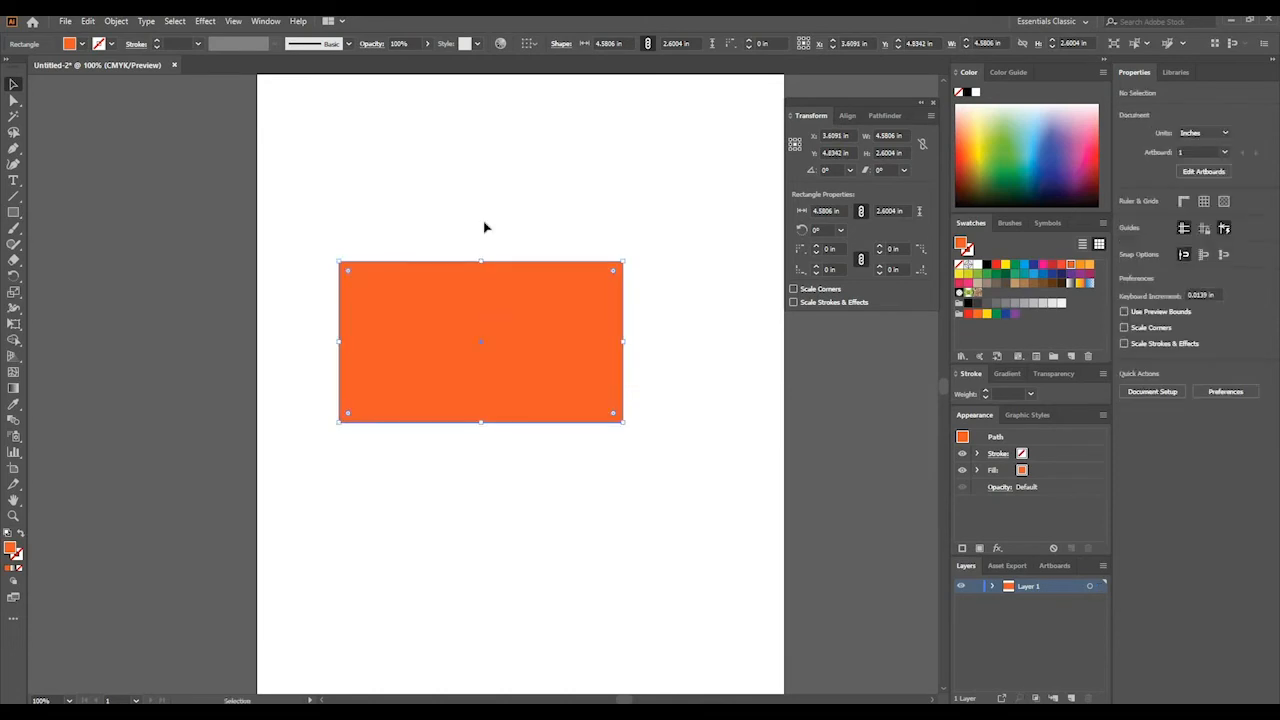
pyautogui.click(437, 321)
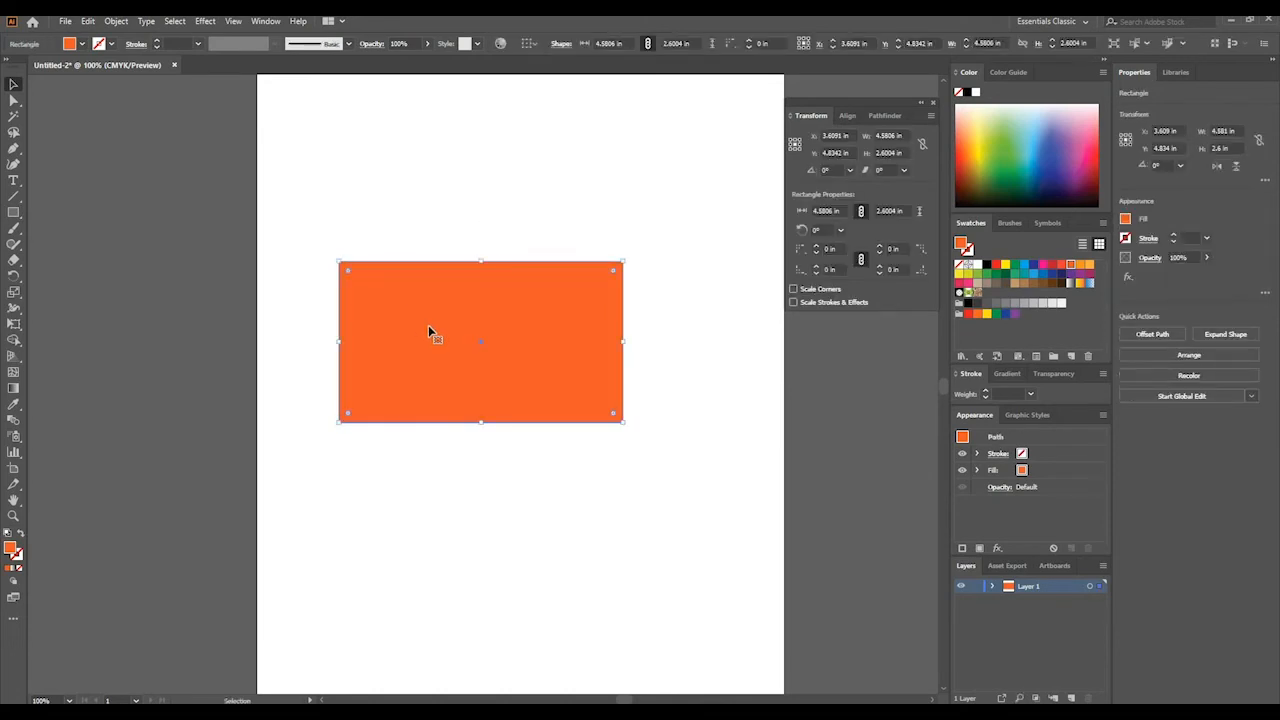
pyautogui.click(14, 101)
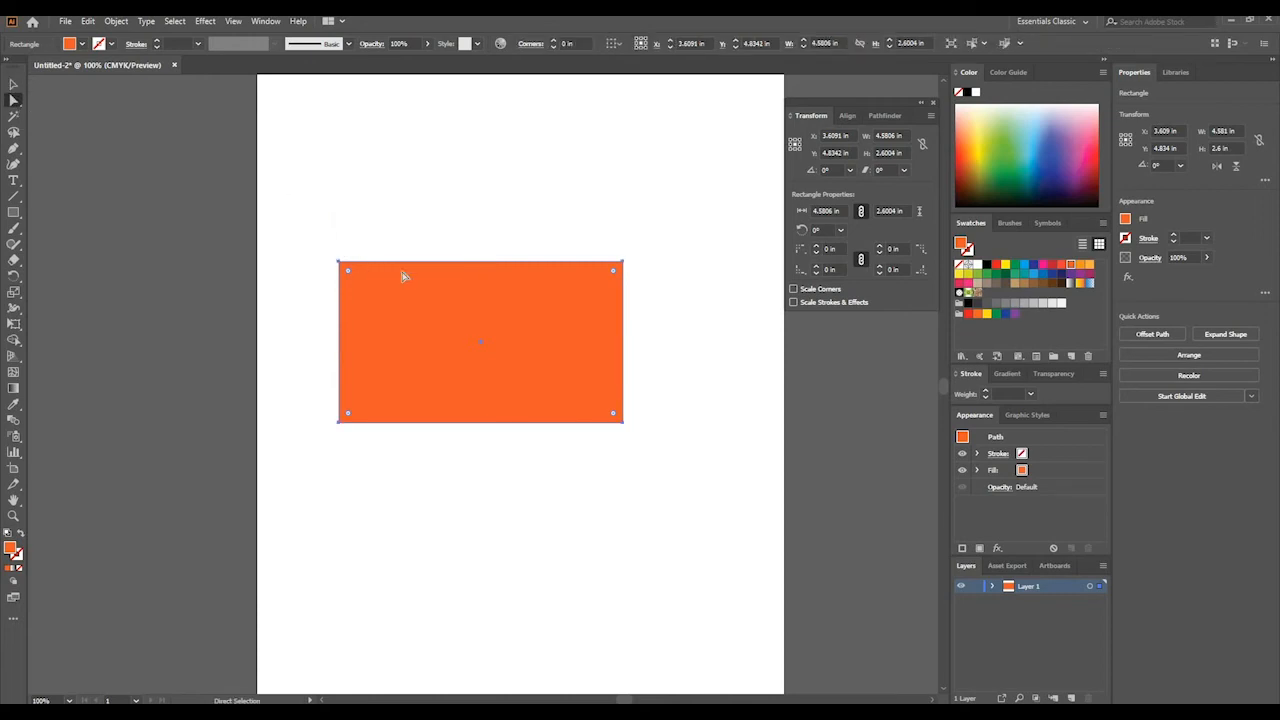
pyautogui.click(666, 274)
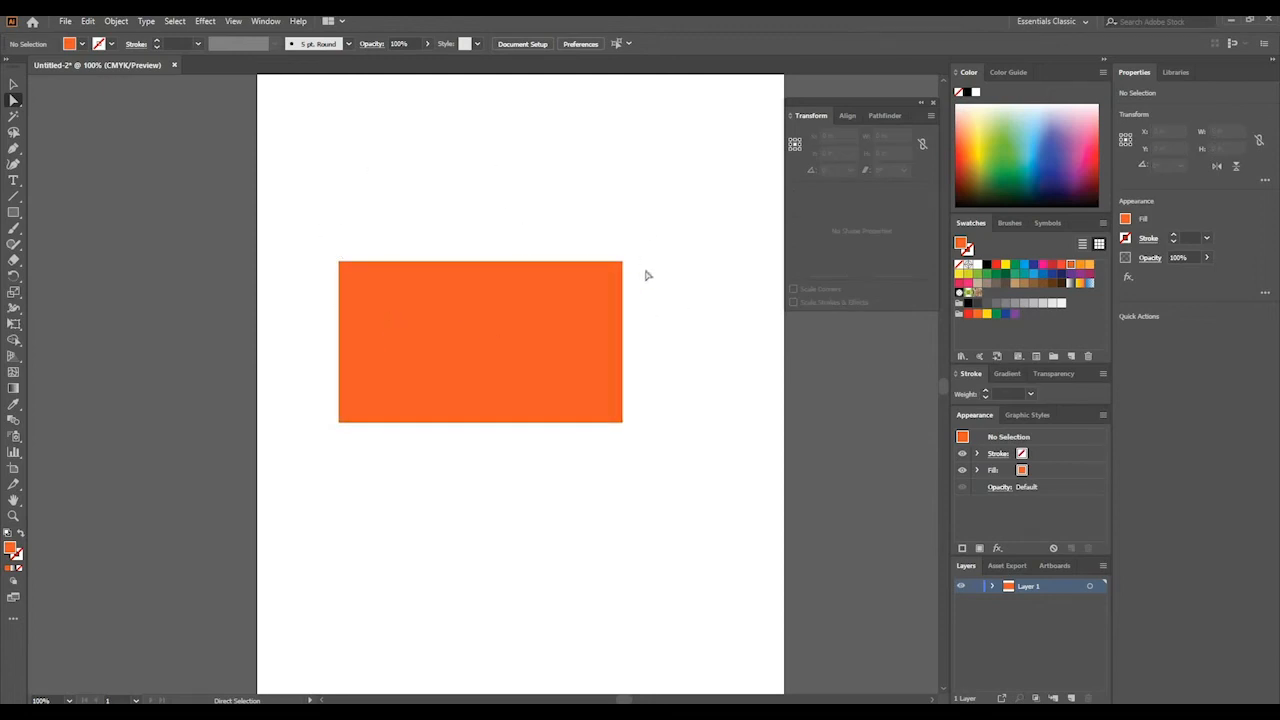
pyautogui.press('v')
pyautogui.click(454, 294)
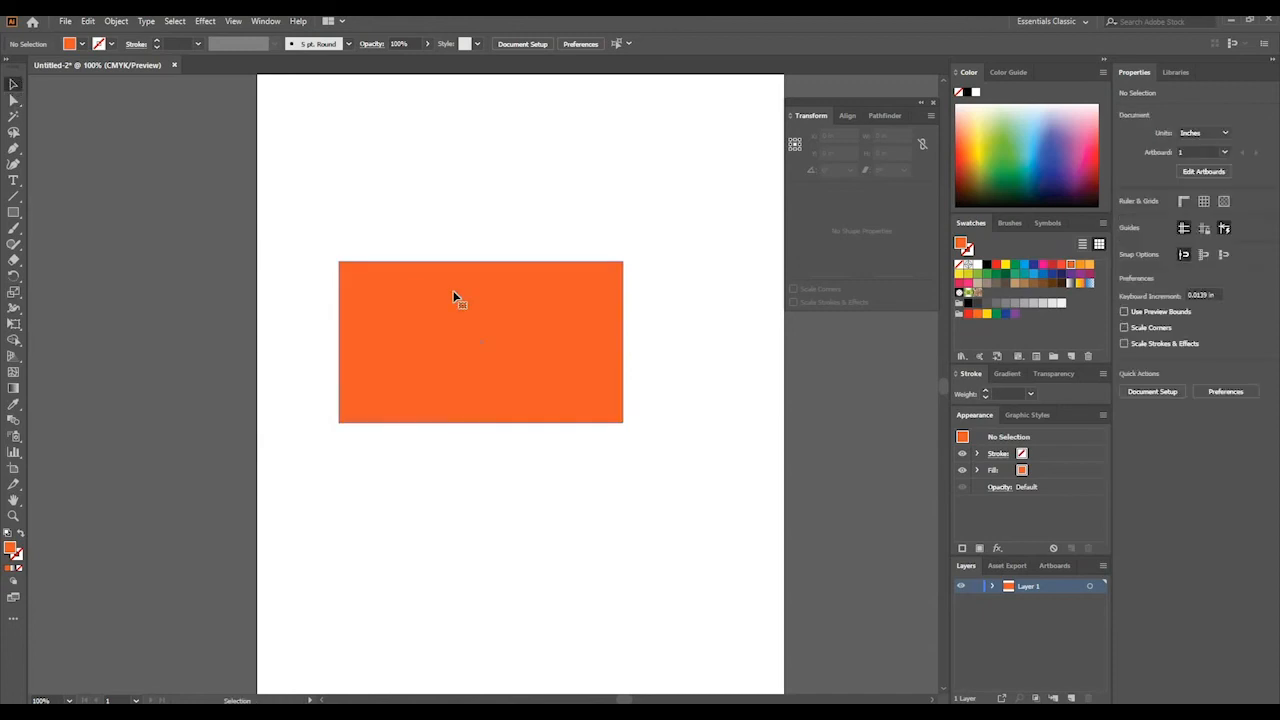
pyautogui.click(358, 268)
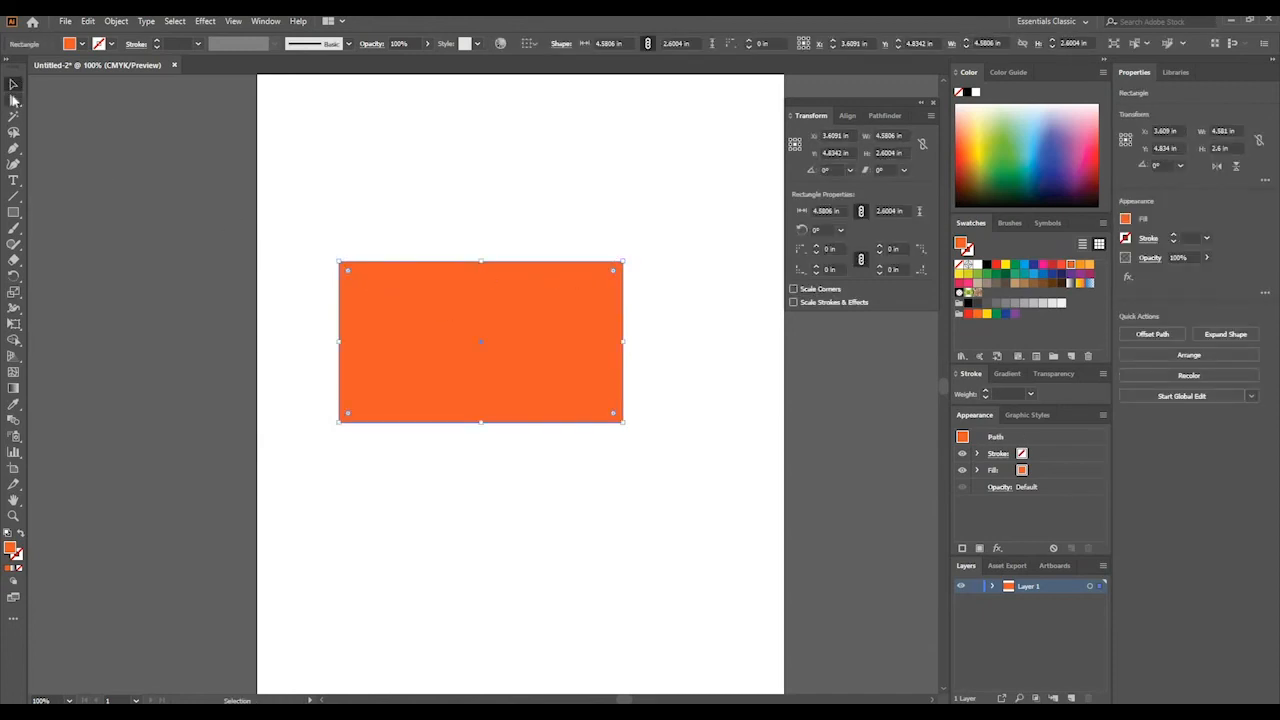
# Select only the rectangle's upper-right anchor point with Direct Selection and check the Smart Guides setting
pyautogui.click(14, 101)
pyautogui.click(640, 263)
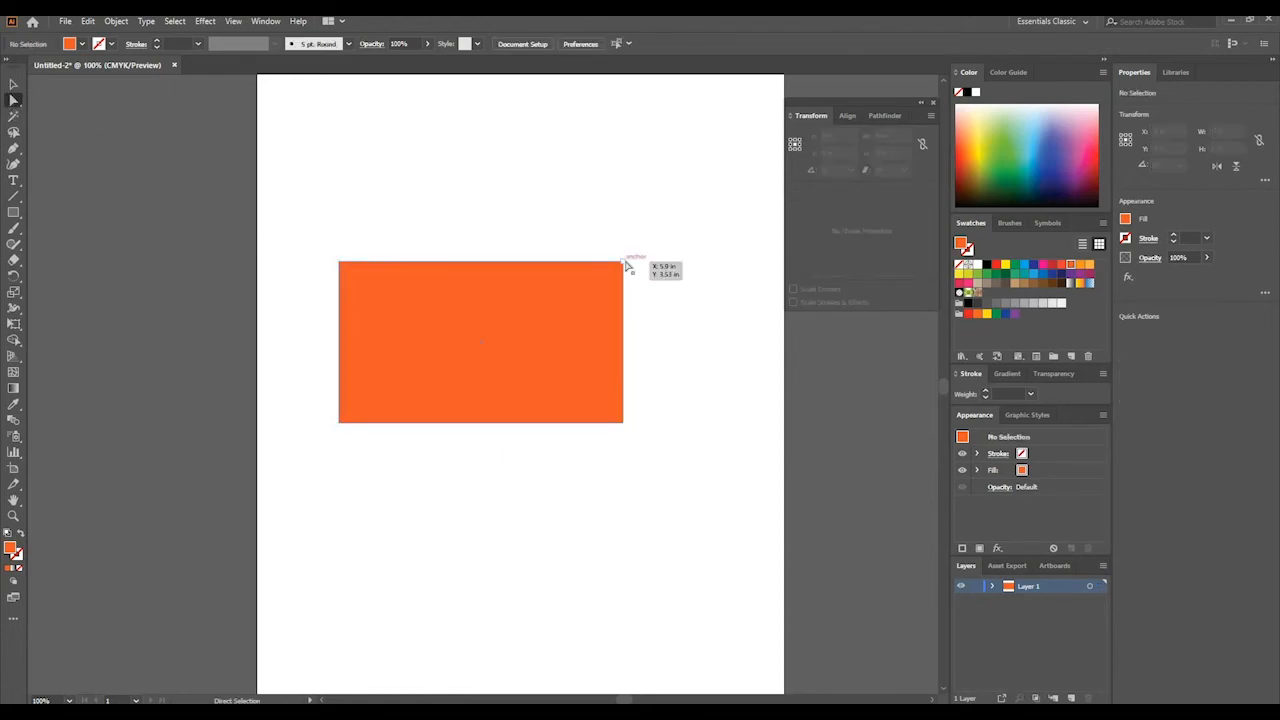
pyautogui.click(624, 263)
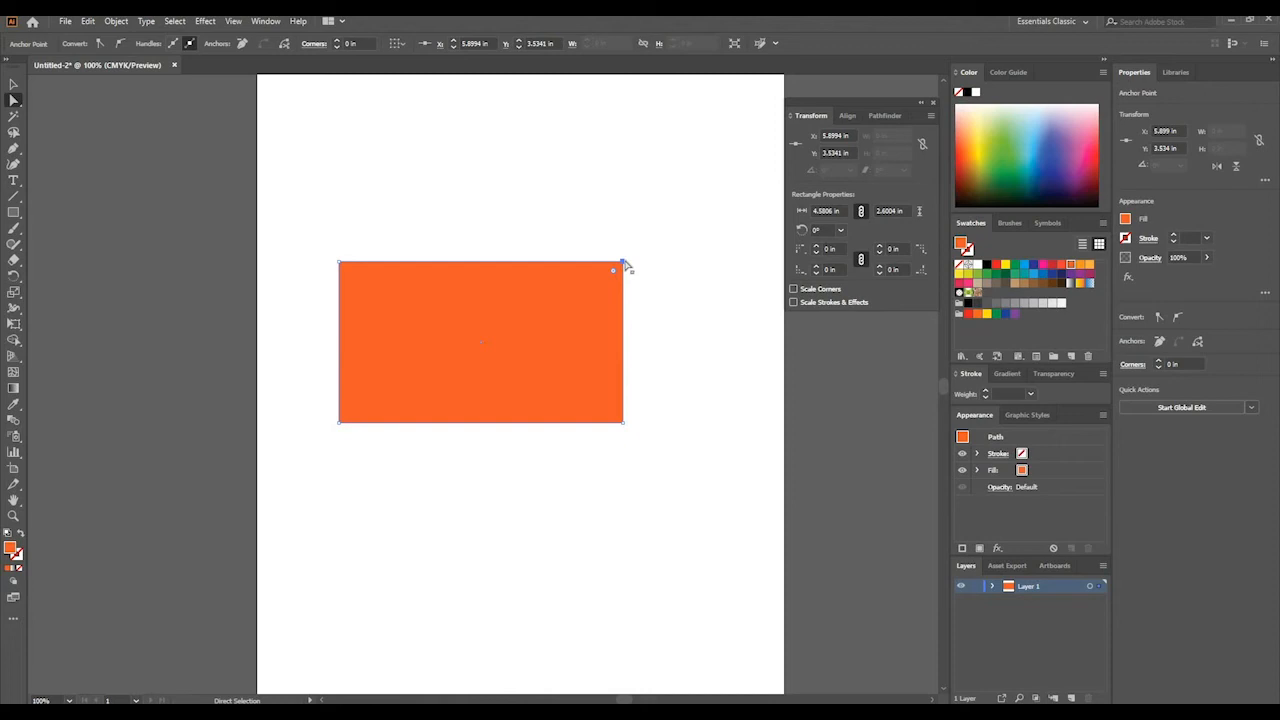
pyautogui.moveTo(623, 264)
pyautogui.mouseDown()
pyautogui.moveTo(506, 312)
pyautogui.moveTo(437, 384)
pyautogui.moveTo(357, 391)
pyautogui.moveTo(451, 374)
pyautogui.moveTo(584, 306)
pyautogui.moveTo(551, 306)
pyautogui.moveTo(534, 337)
pyautogui.moveTo(480, 346)
pyautogui.moveTo(609, 277)
pyautogui.moveTo(482, 345)
pyautogui.moveTo(608, 283)
pyautogui.moveTo(597, 309)
pyautogui.moveTo(622, 261)
pyautogui.mouseUp()
pyautogui.click(232, 22)
pyautogui.moveTo(240, 22)
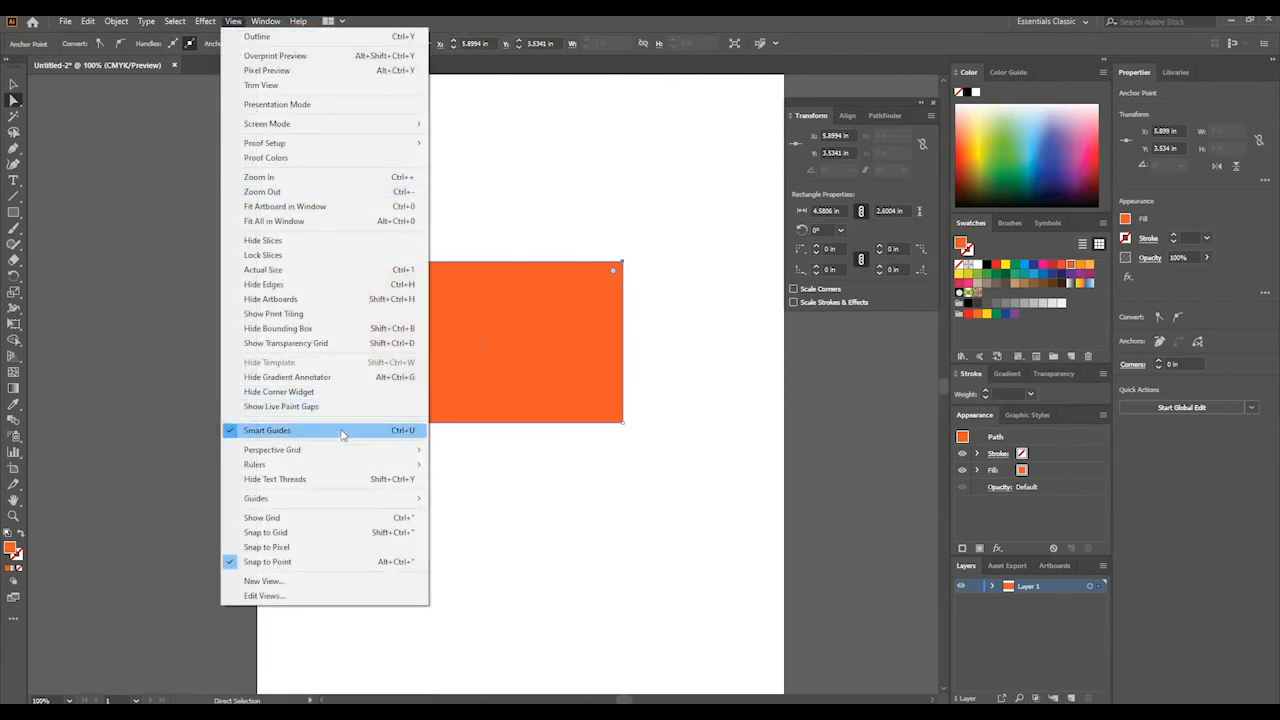
pyautogui.click(629, 243)
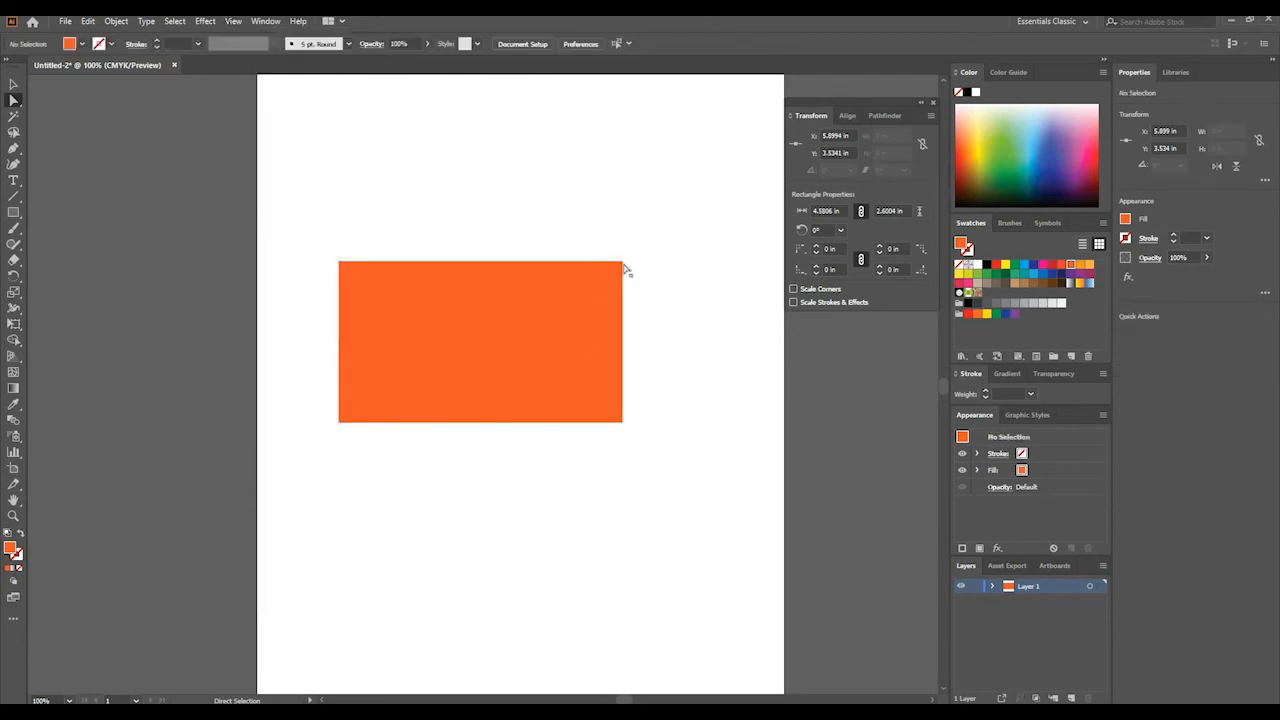
# Move the rectangle's upper-right anchor point inward to about X 4.80 in, Y 4.05 in
pyautogui.moveTo(623, 264); pyautogui.dragTo(513, 320)
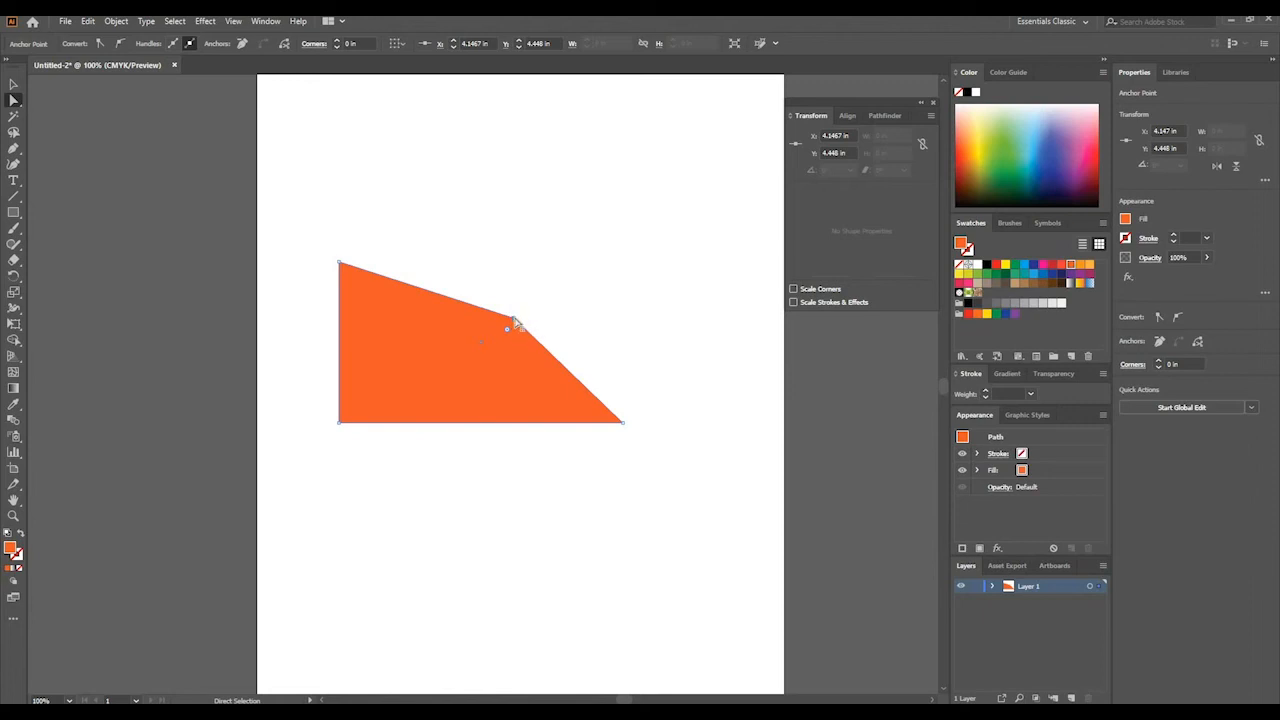
pyautogui.moveTo(515, 320); pyautogui.dragTo(549, 293)
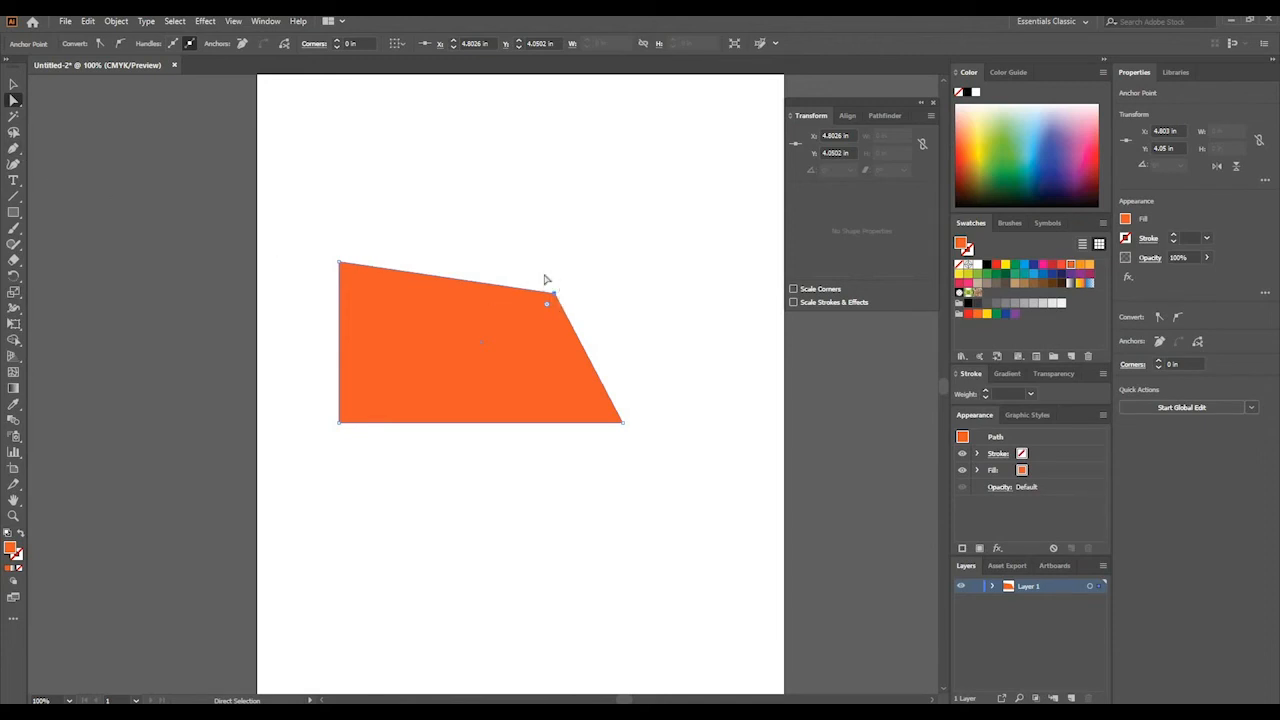
# Convert the moved corner to a curve with the Anchor Point tool and bend its right-hand handle independently
pyautogui.click(14, 148)
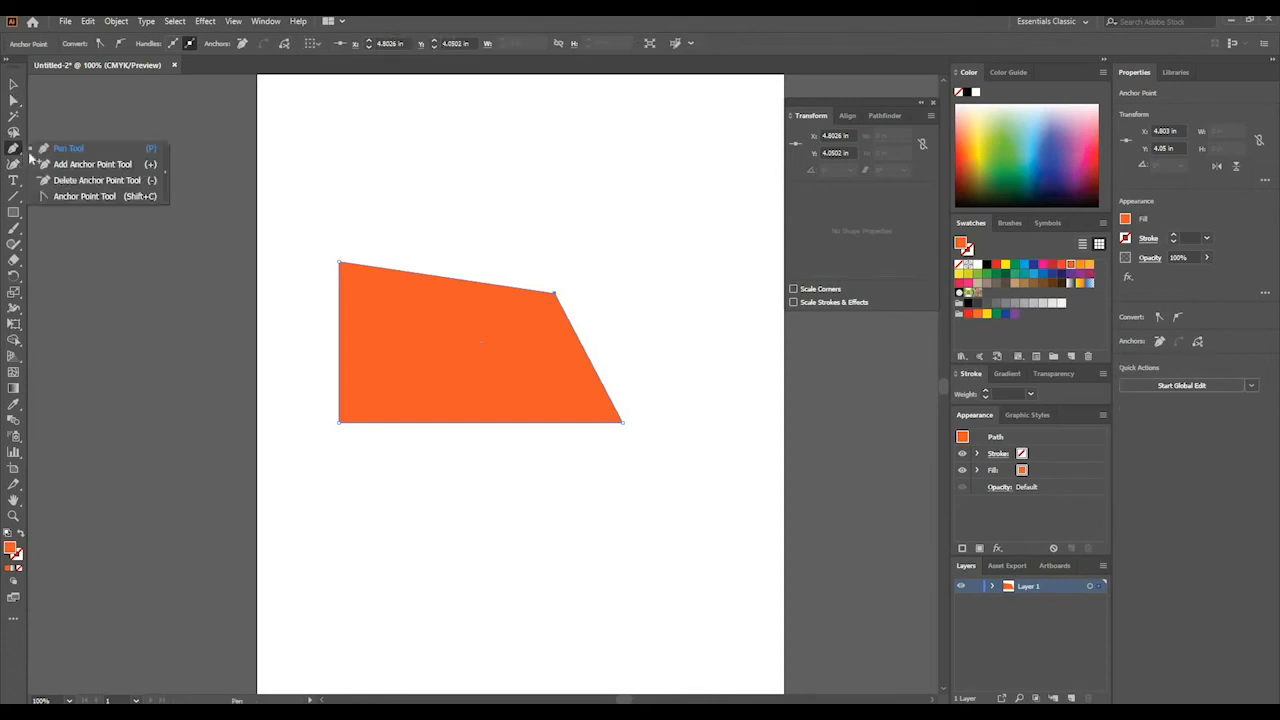
pyautogui.click(85, 196)
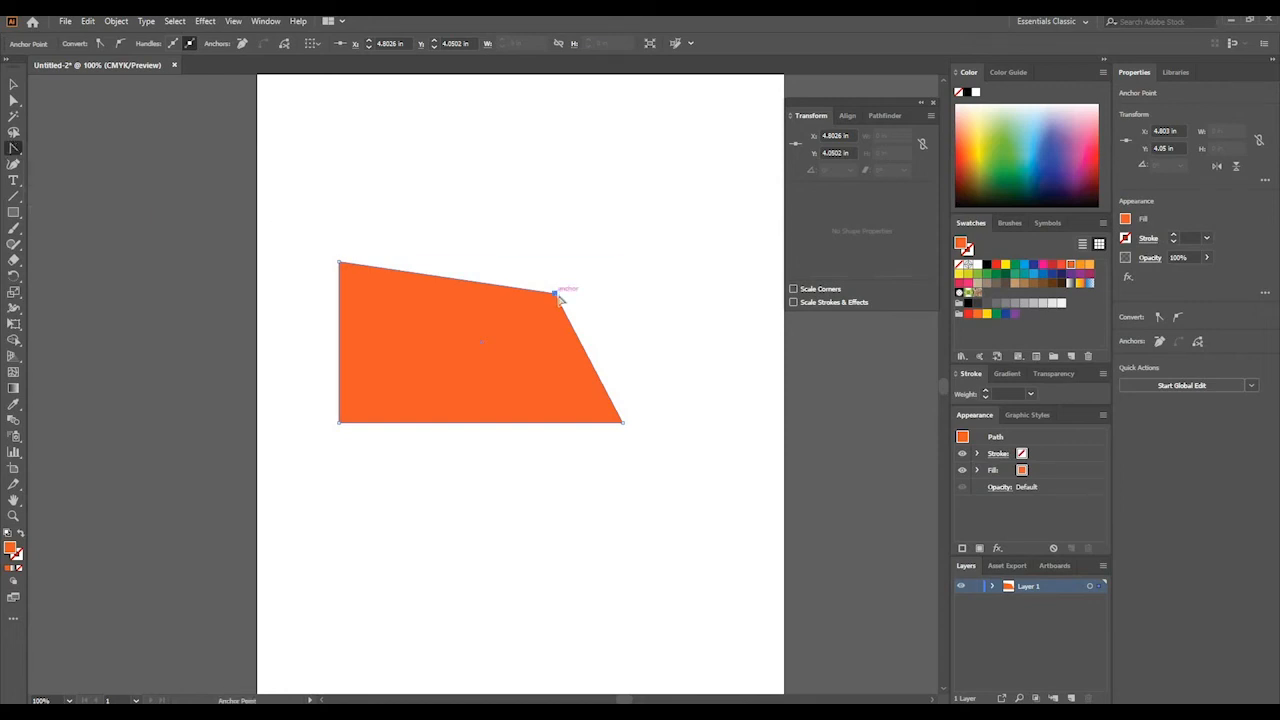
pyautogui.moveTo(558, 297); pyautogui.dragTo(636, 350)
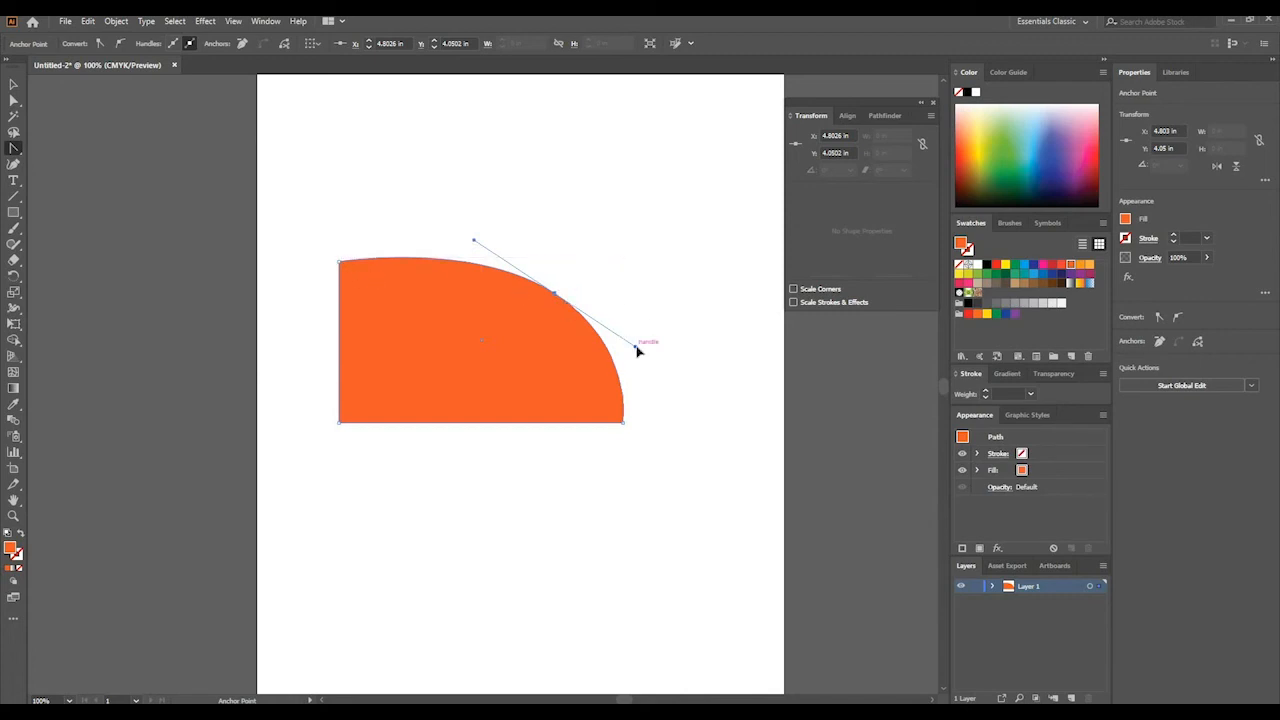
pyautogui.moveTo(637, 350); pyautogui.dragTo(671, 331)
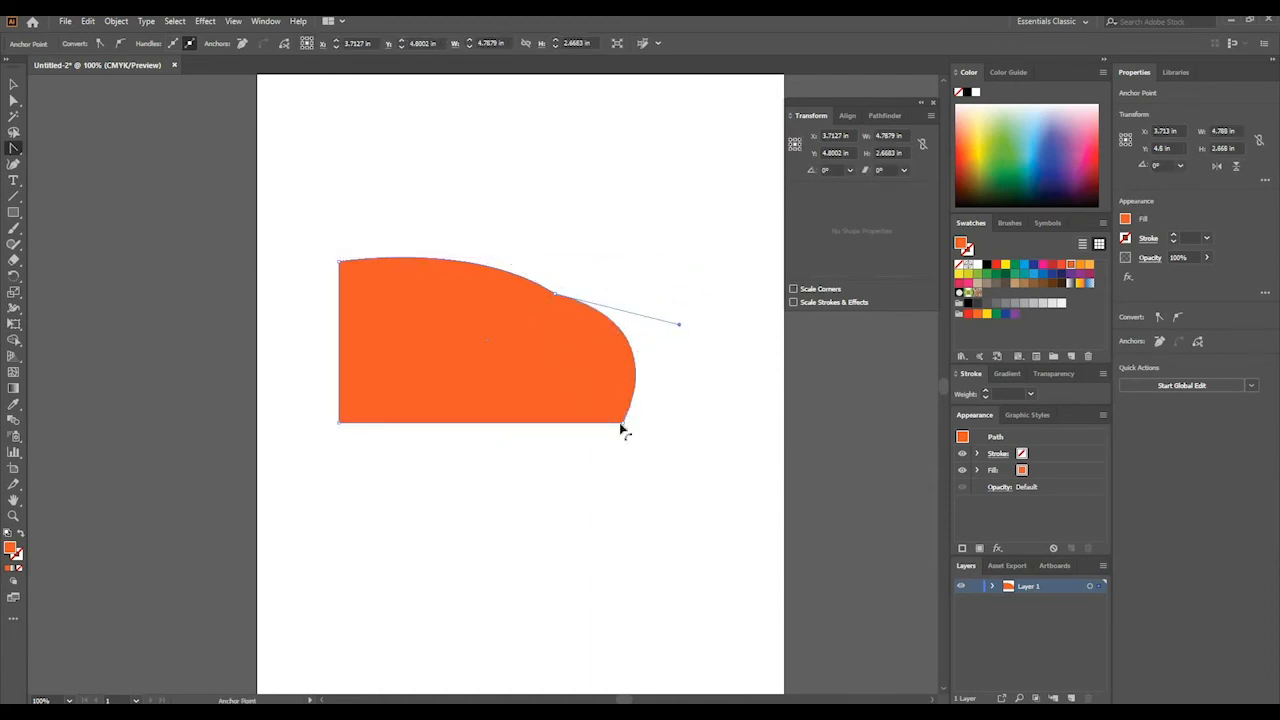
# Reset the curved anchor to a sharp corner and pull out new handles up and to the right for a wavy upper edge
pyautogui.click(555, 294)
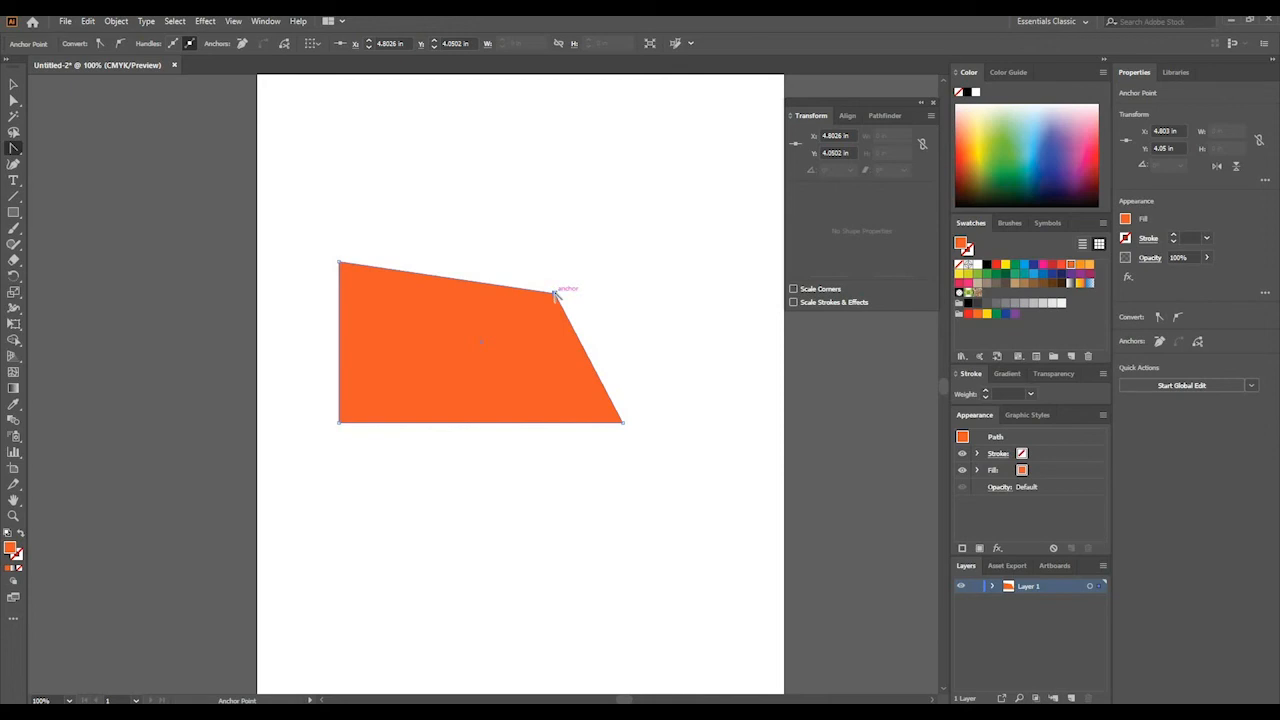
pyautogui.moveTo(555, 294)
pyautogui.mouseDown()
pyautogui.moveTo(617, 340)
pyautogui.moveTo(674, 306)
pyautogui.moveTo(628, 278)
pyautogui.moveTo(643, 258)
pyautogui.mouseUp()
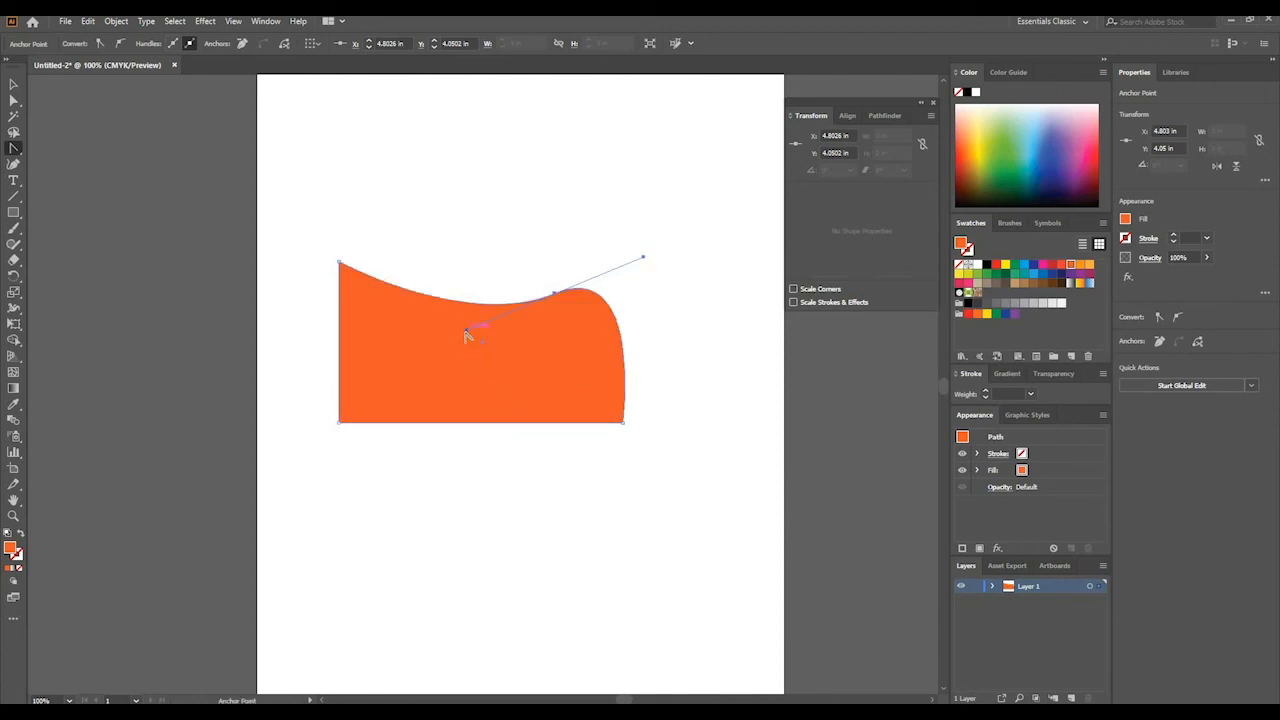
# Adjust the inset anchor's two handles separately with Direct Selection, pointing both downward so the shape's upper and right edges curve inward
pyautogui.moveTo(467, 331)
pyautogui.mouseDown()
pyautogui.moveTo(484, 365)
pyautogui.moveTo(462, 334)
pyautogui.mouseUp()
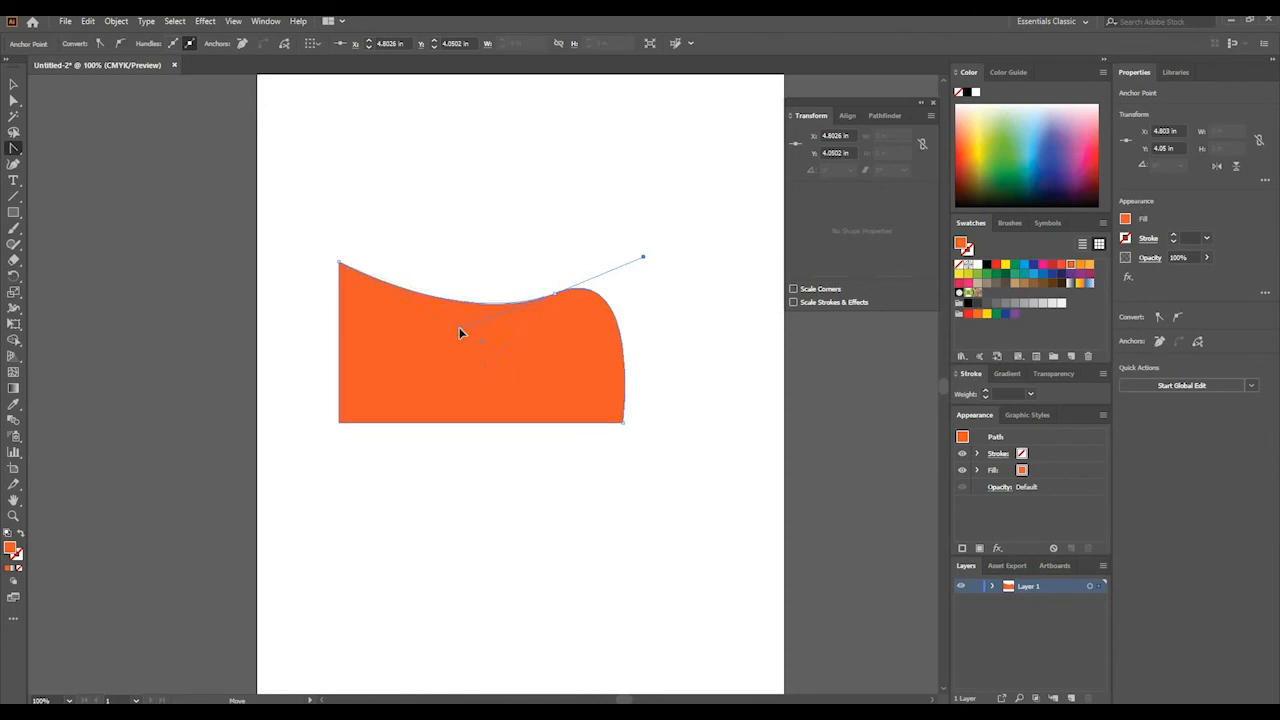
pyautogui.click(13, 100)
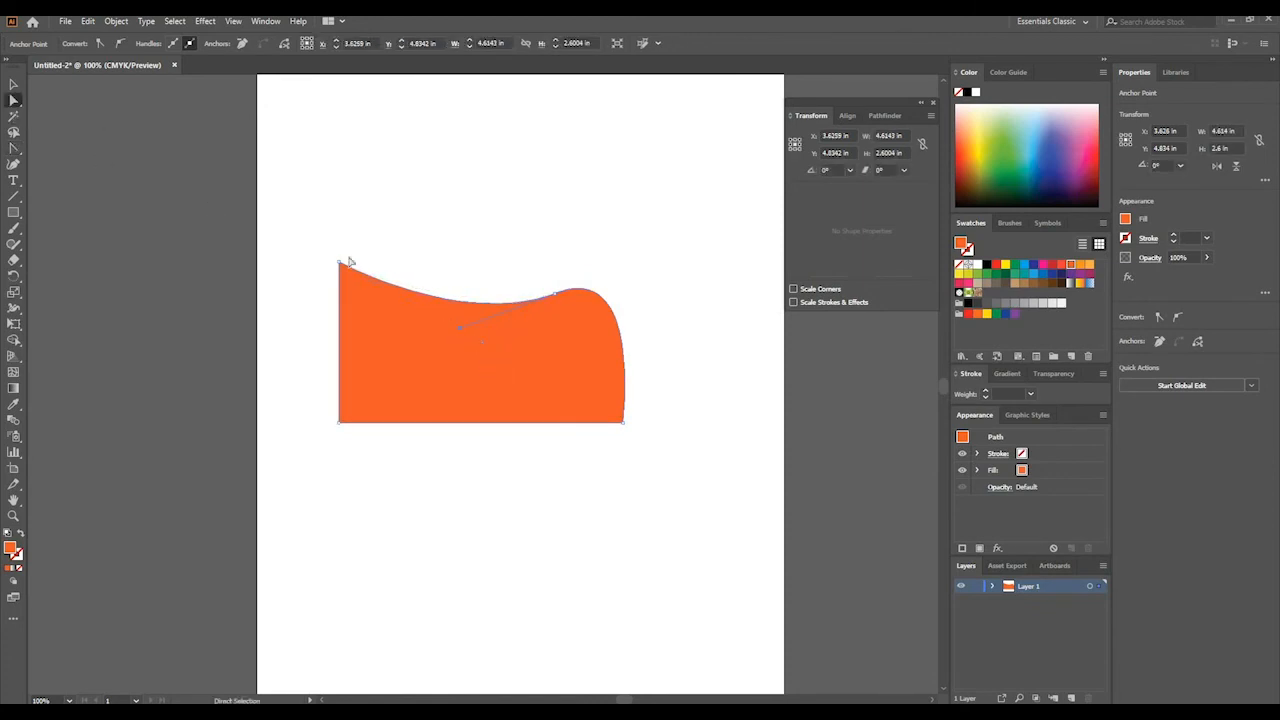
pyautogui.click(554, 293)
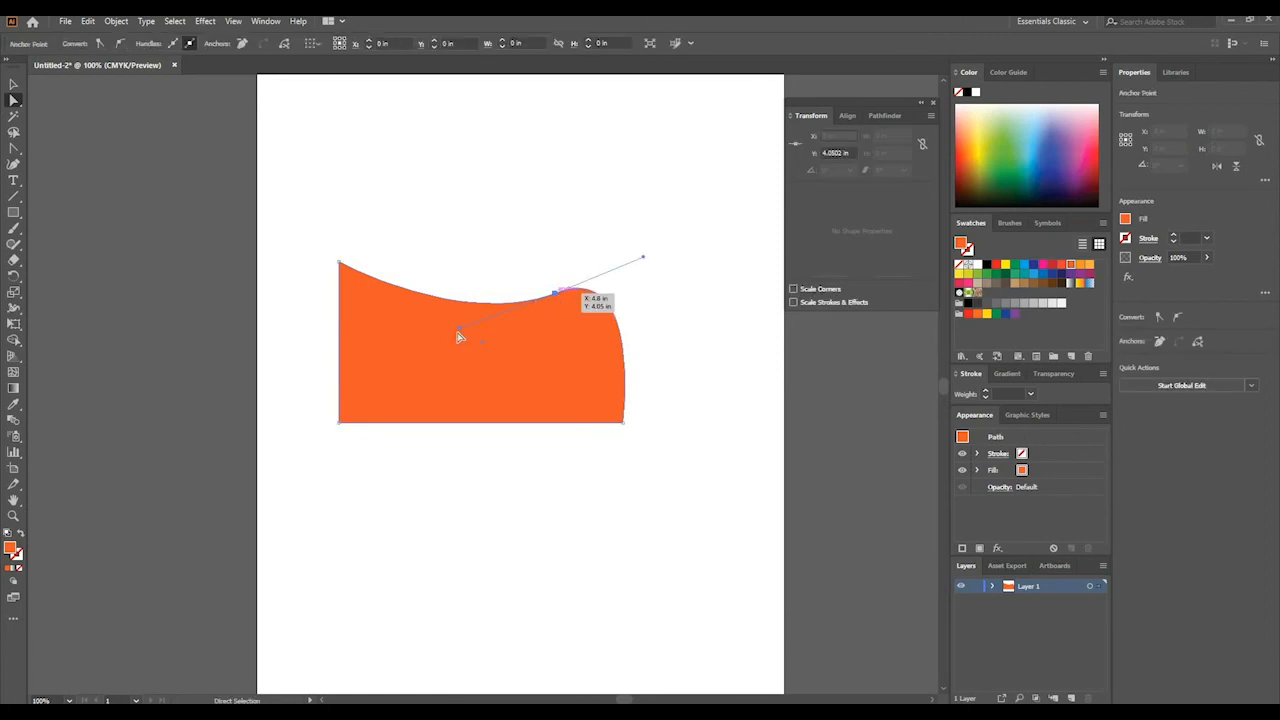
pyautogui.moveTo(459, 332); pyautogui.dragTo(478, 419)
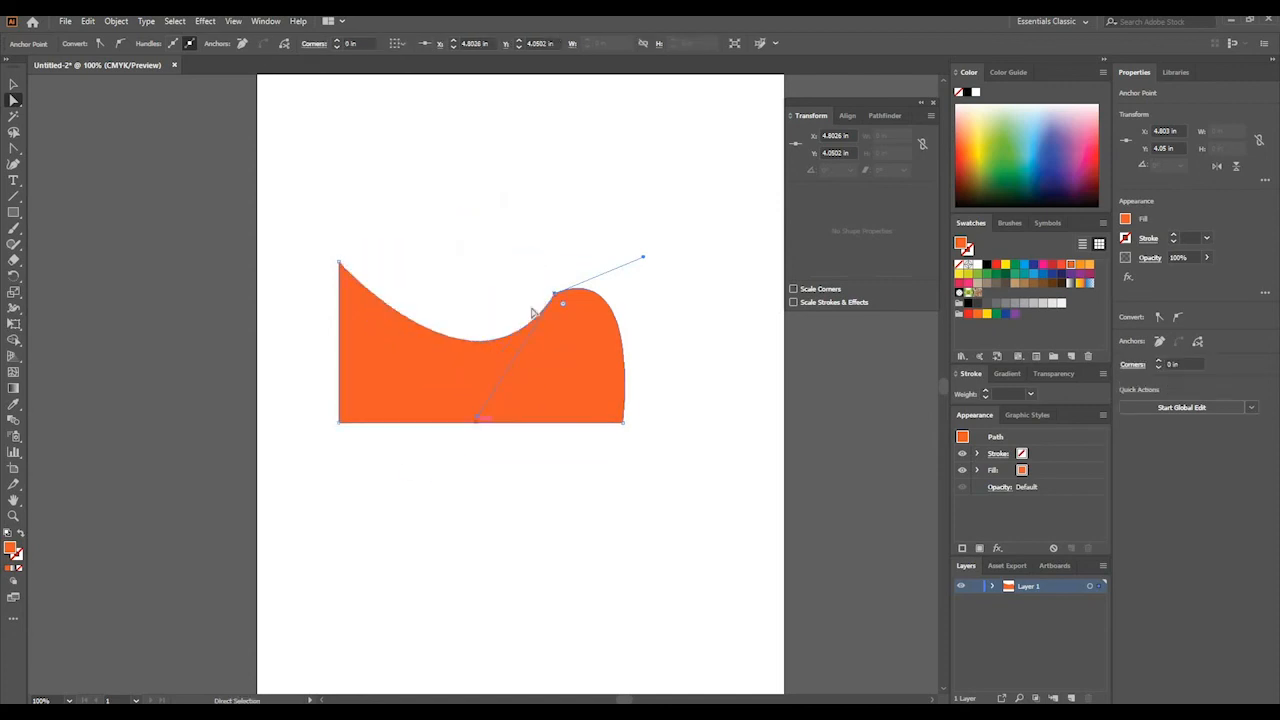
pyautogui.moveTo(647, 262); pyautogui.dragTo(502, 399)
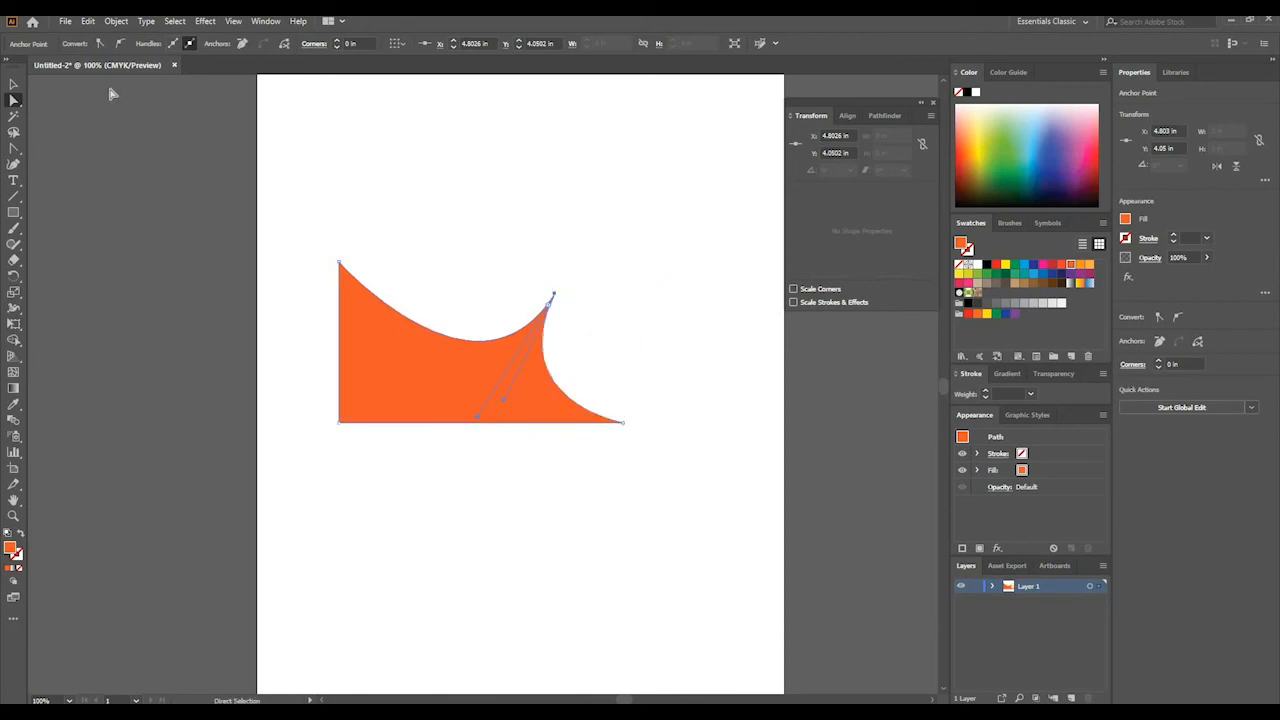
# Move the reshaped orange rectangle up about 2.1 in and delete it to clear the artboard
pyautogui.press('v')
pyautogui.click(414, 249)
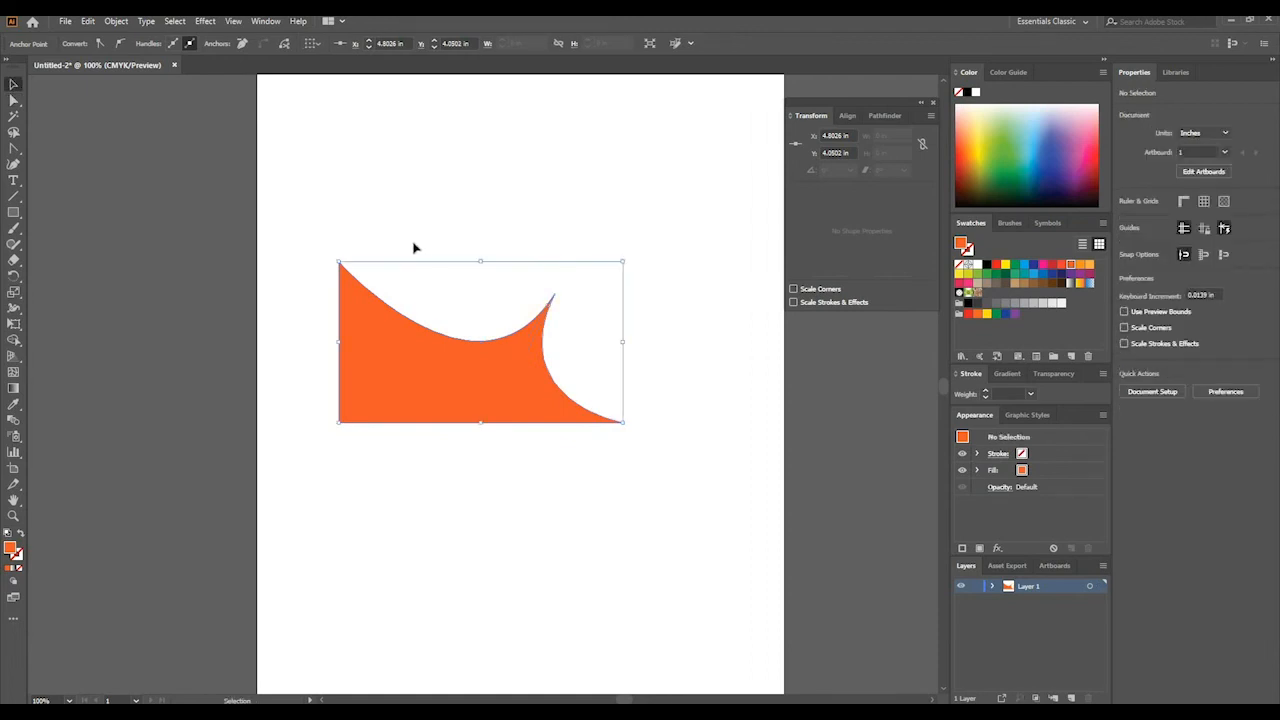
pyautogui.moveTo(454, 389); pyautogui.dragTo(416, 174)
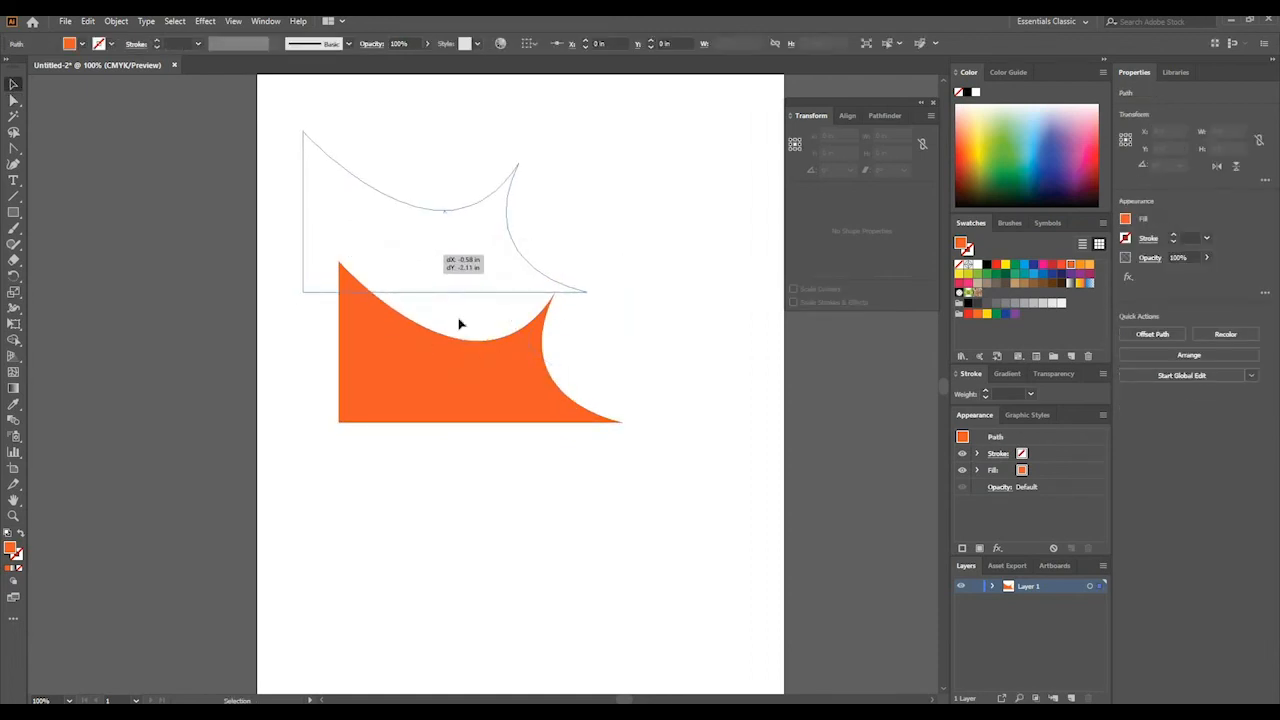
pyautogui.hotkey('ctrl', 'shift', 'a')
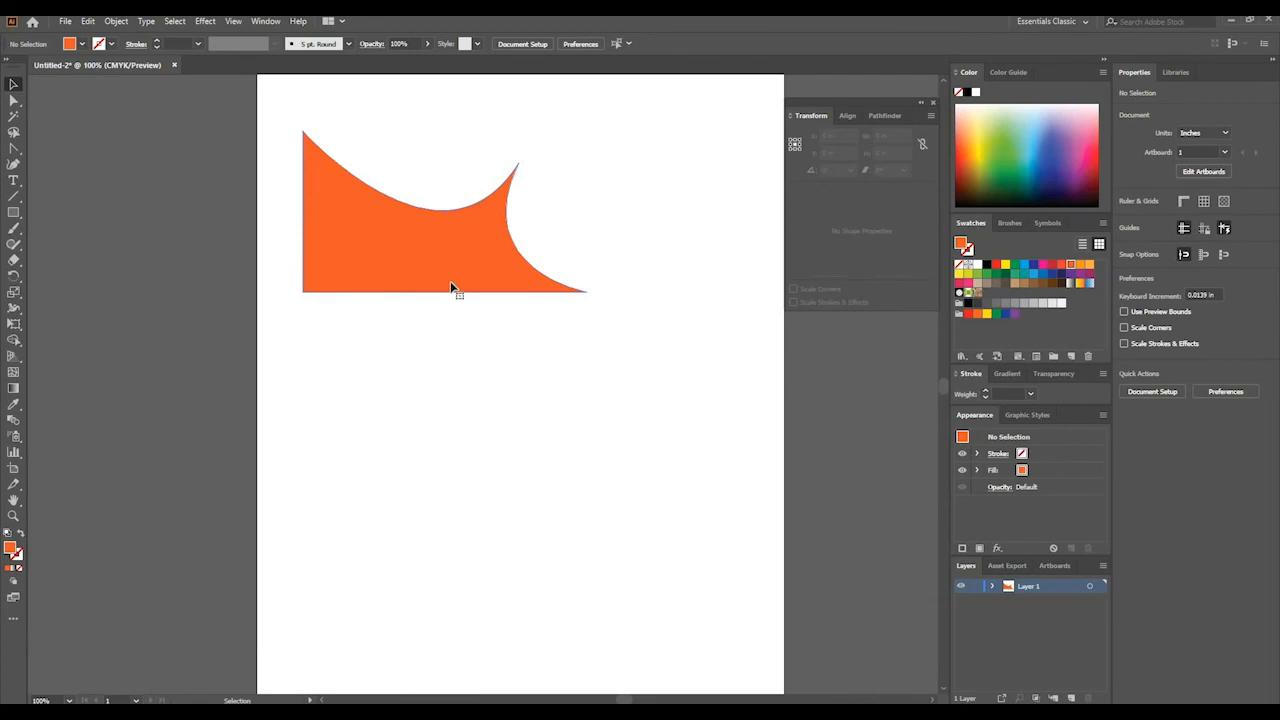
pyautogui.click(451, 288)
pyautogui.press('Delete')
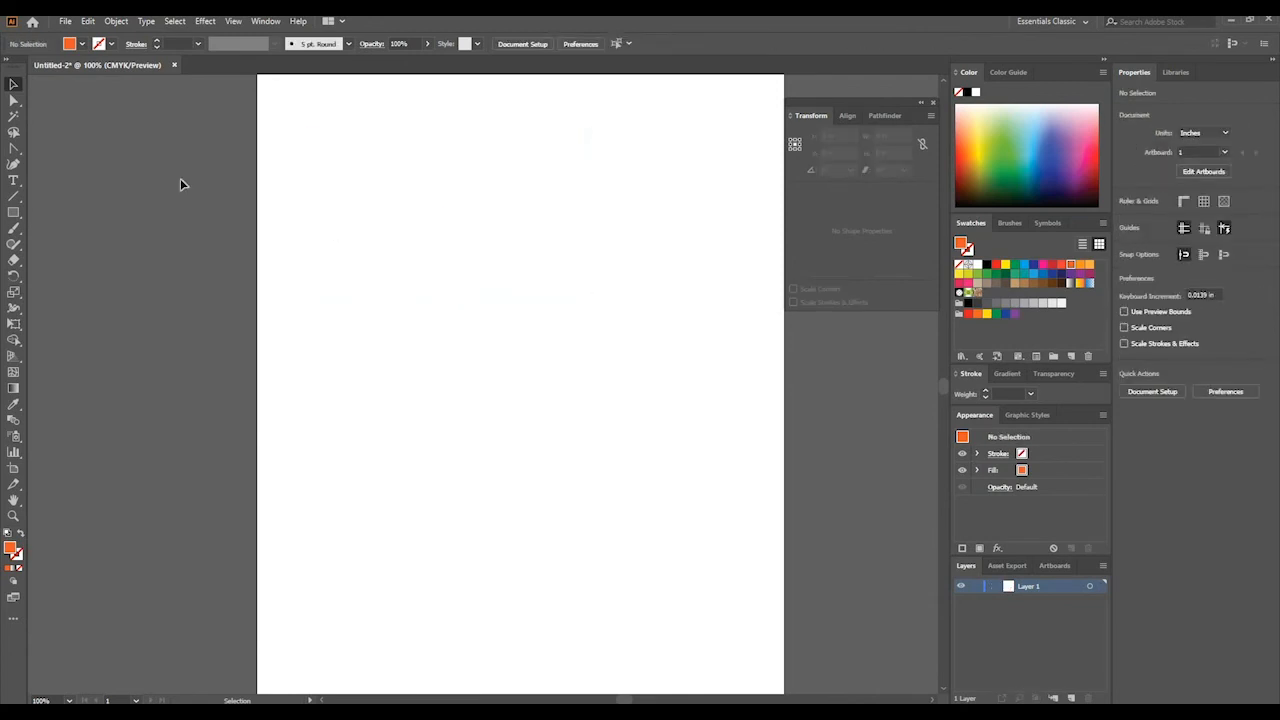
# Draw an upright ellipse about 3.48 in wide and 4.68 in high with a light blue fill
pyautogui.click(14, 212)
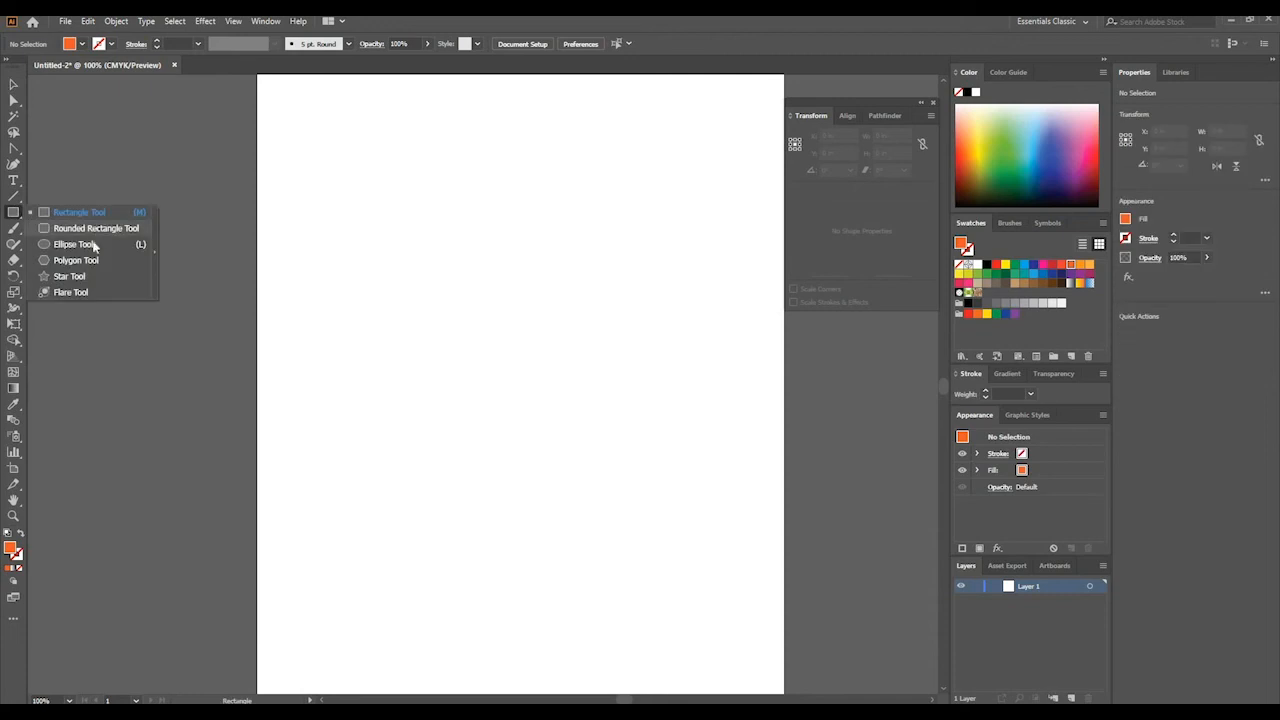
pyautogui.click(98, 244)
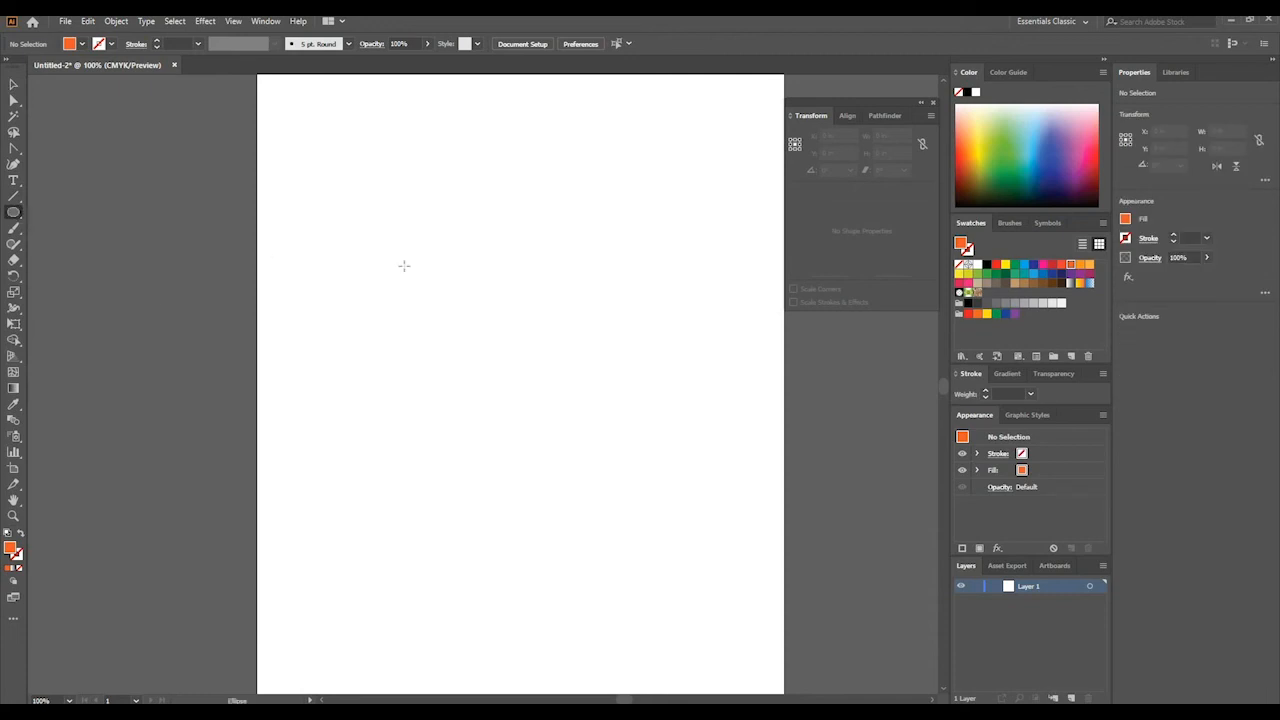
pyautogui.moveTo(568, 206); pyautogui.dragTo(350, 497)
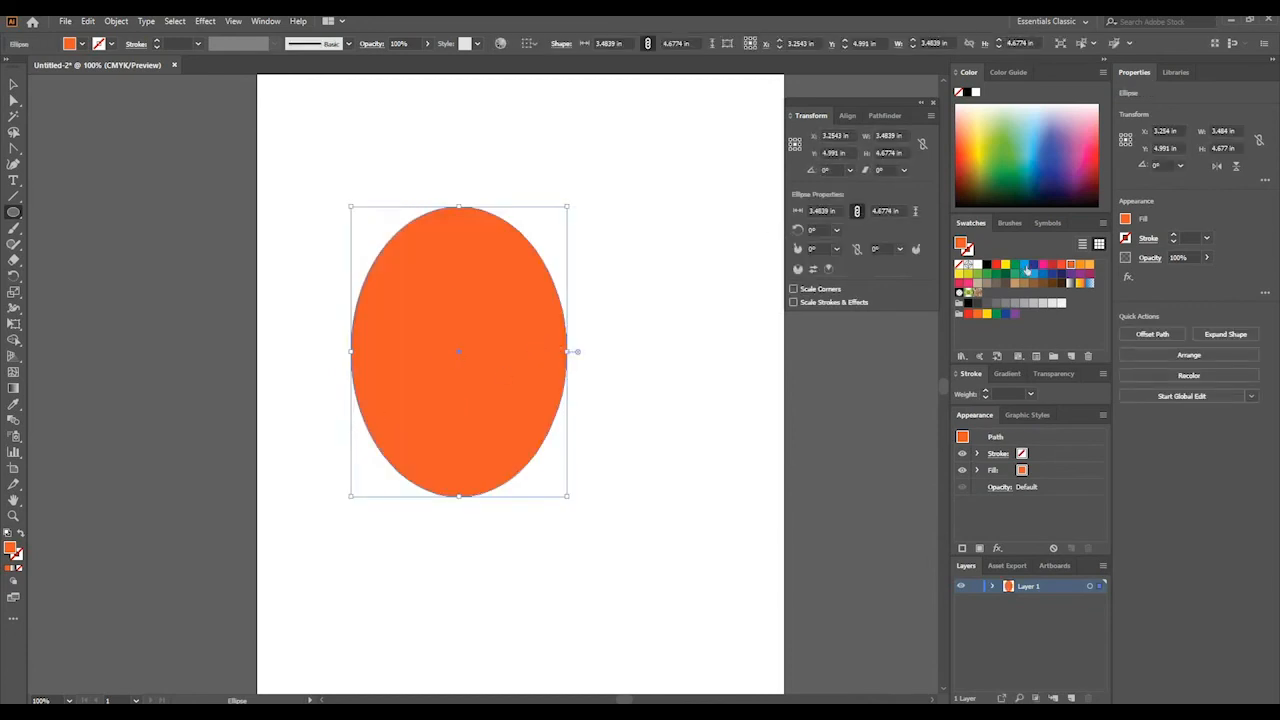
pyautogui.click(1025, 266)
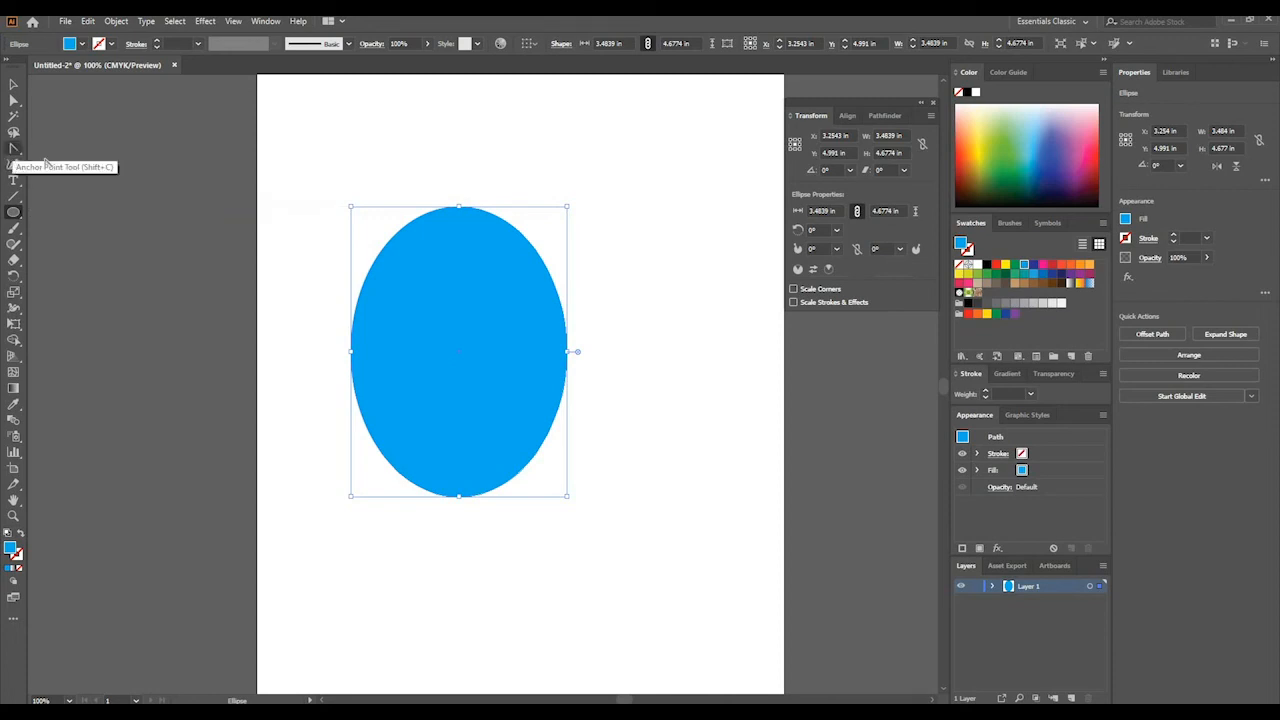
# Convert the ellipse's uppermost anchor to a sharp corner and move it straight up to form a teardrop about 6.30 in high
pyautogui.click(14, 149)
pyautogui.click(459, 208)
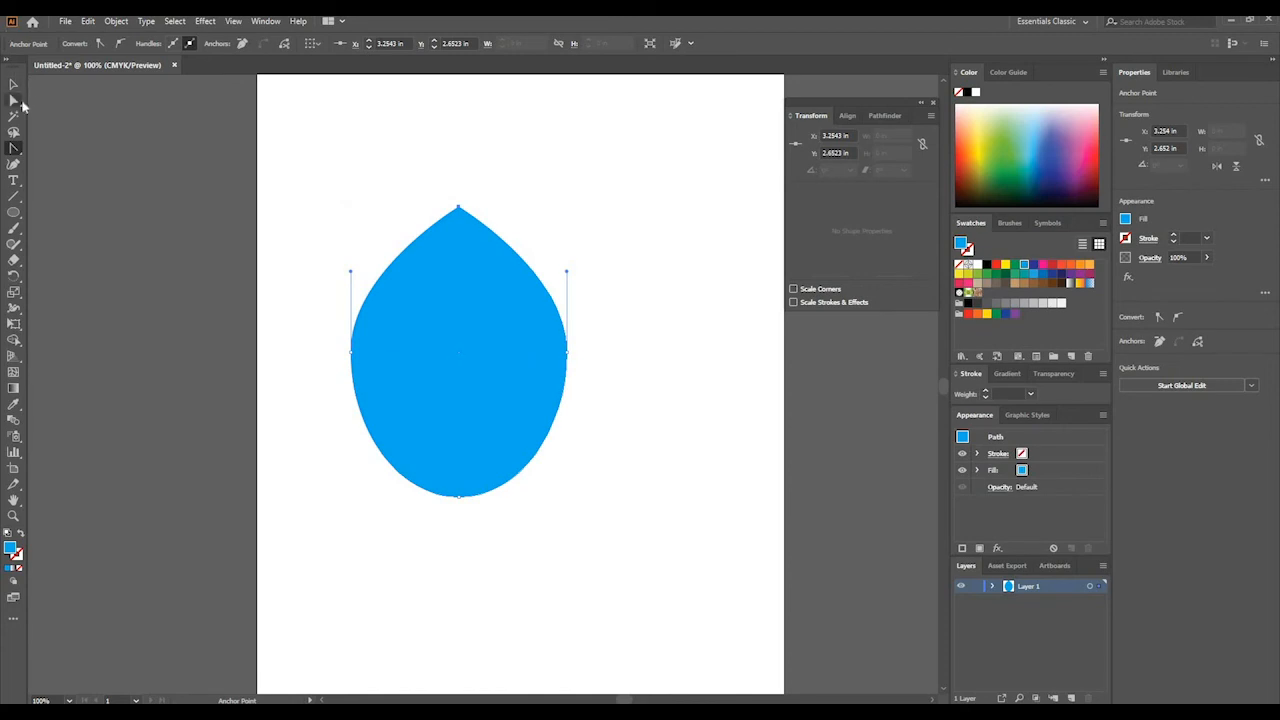
pyautogui.click(17, 102)
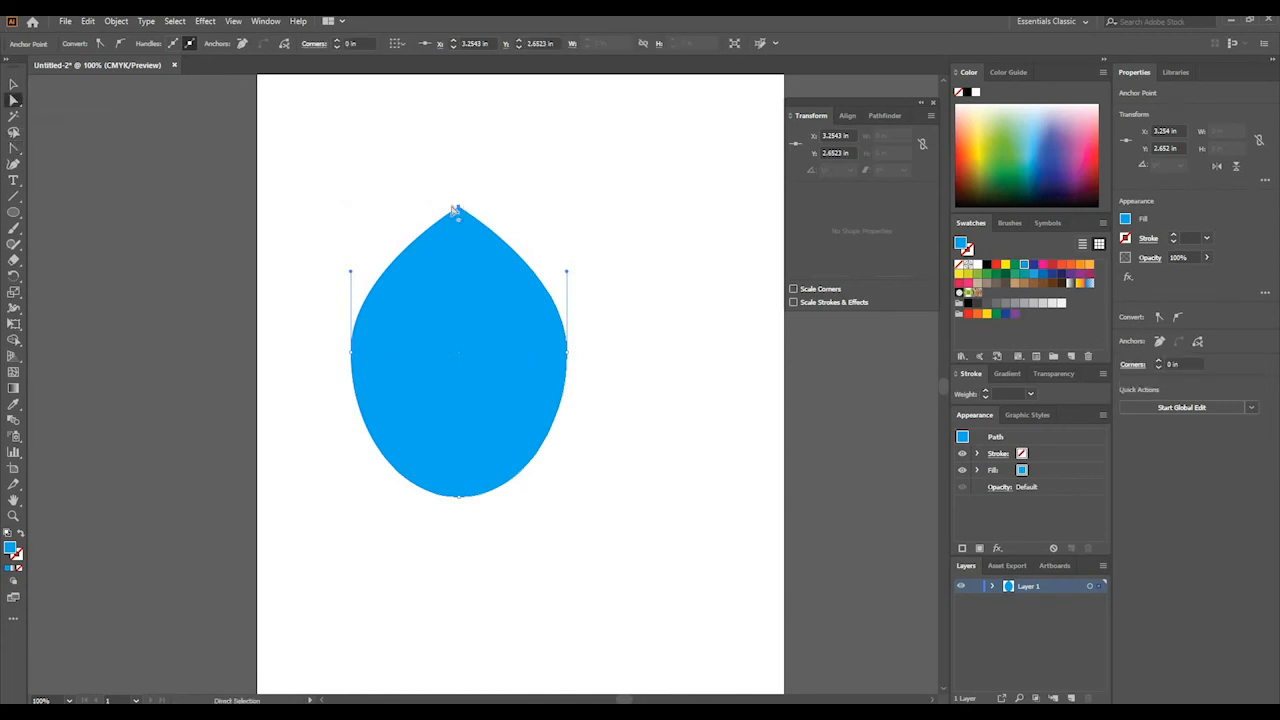
pyautogui.moveTo(455, 210); pyautogui.dragTo(429, 140)
pyautogui.click(369, 151)
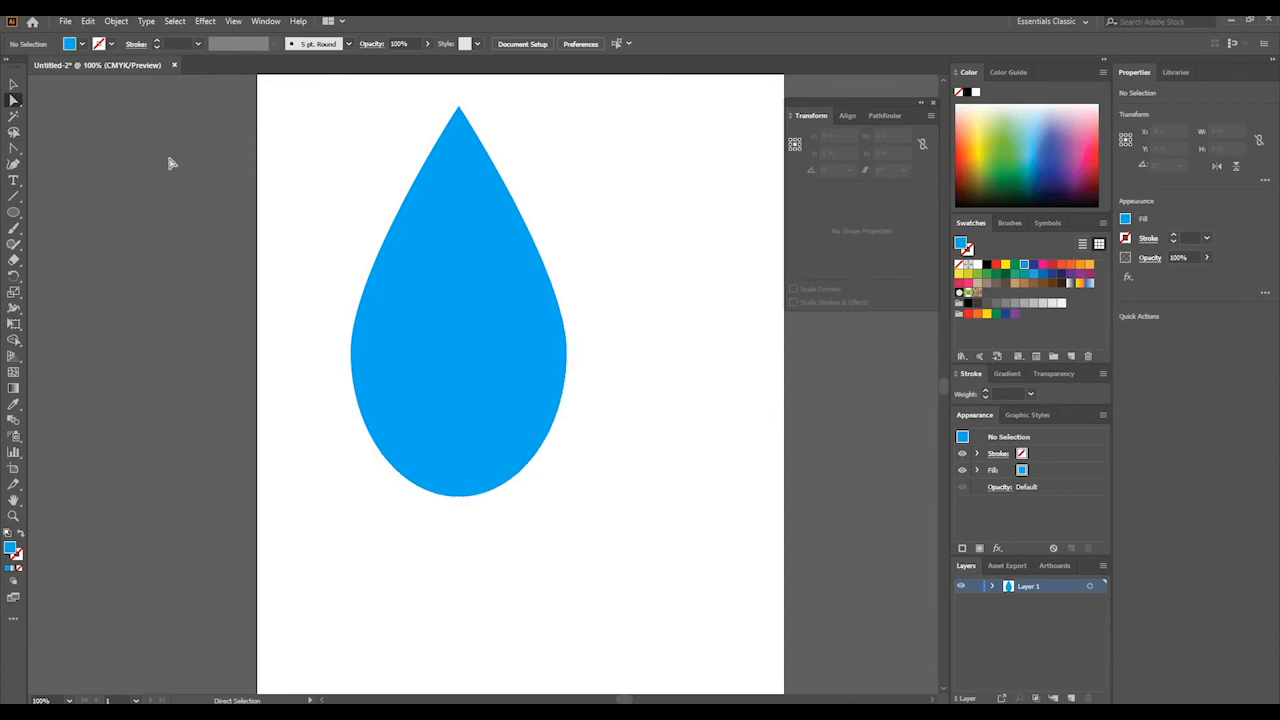
# Scale the teardrop proportionally to about 1.01 by 1.83 in and move it to about X 4.17 in, Y 5.30 in
pyautogui.click(13, 84)
pyautogui.click(440, 262)
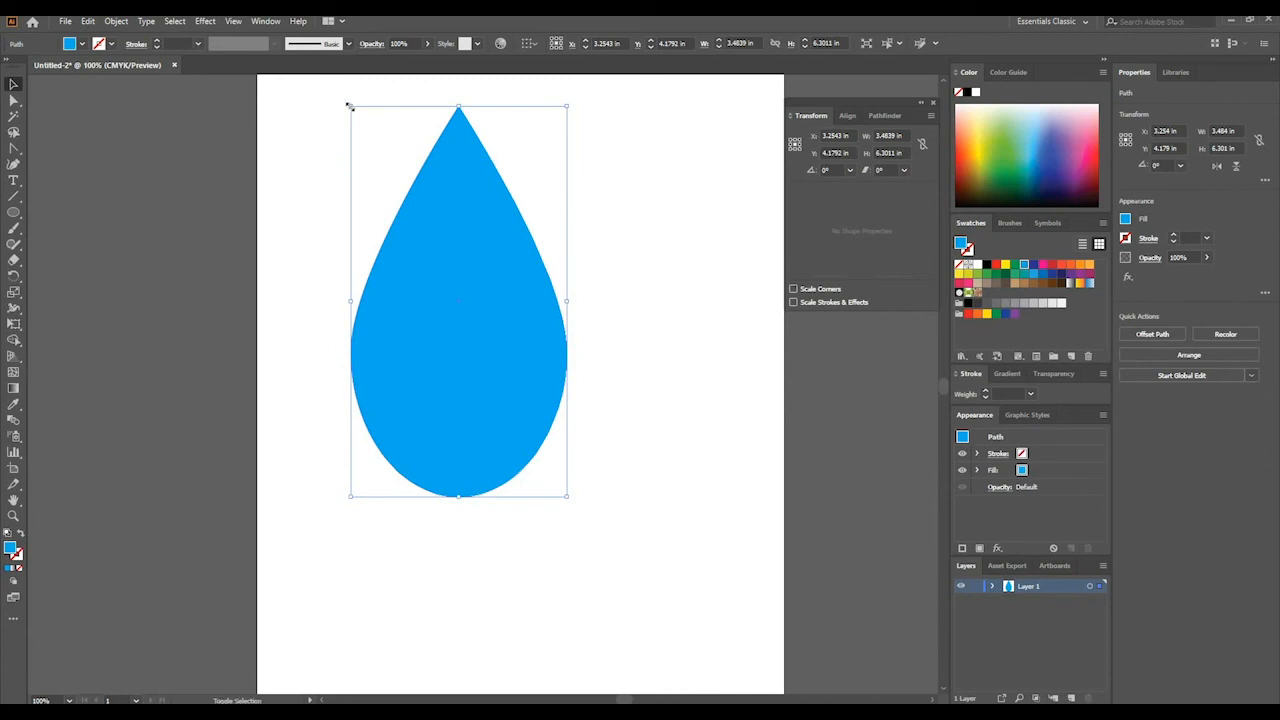
pyautogui.moveTo(349, 105); pyautogui.dragTo(486, 386)
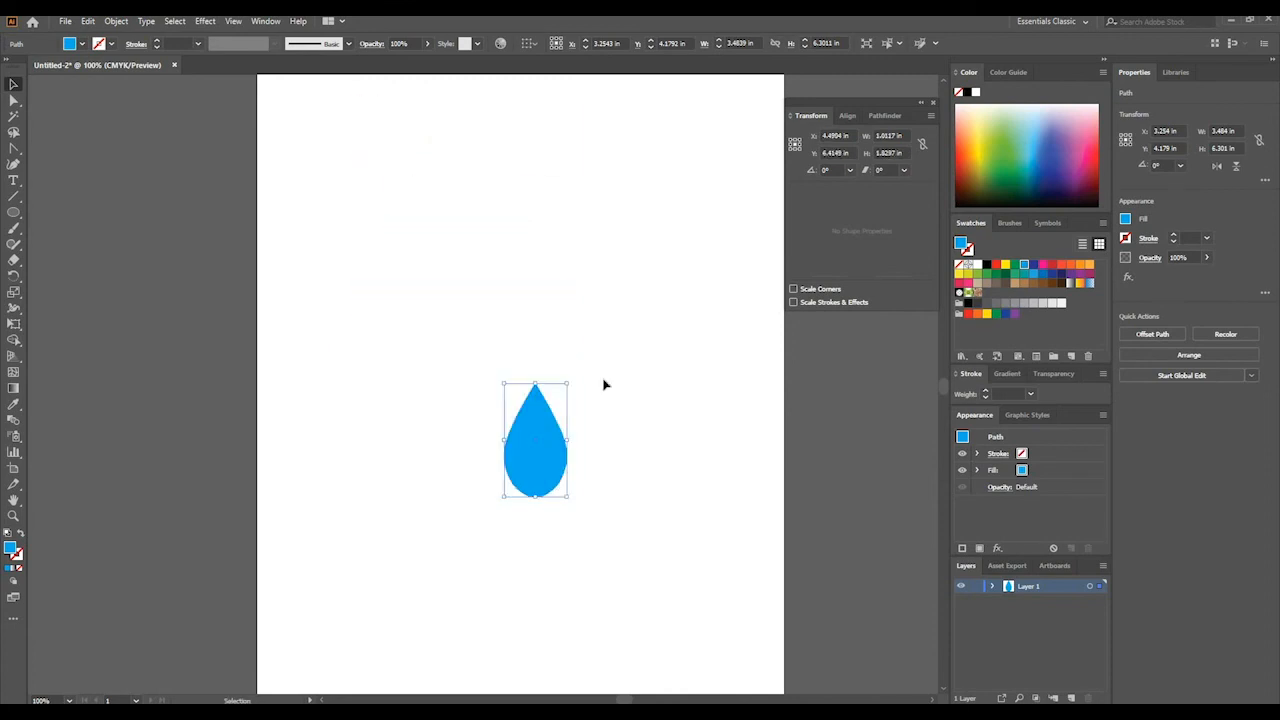
pyautogui.click(603, 380)
pyautogui.moveTo(558, 450); pyautogui.dragTo(541, 376)
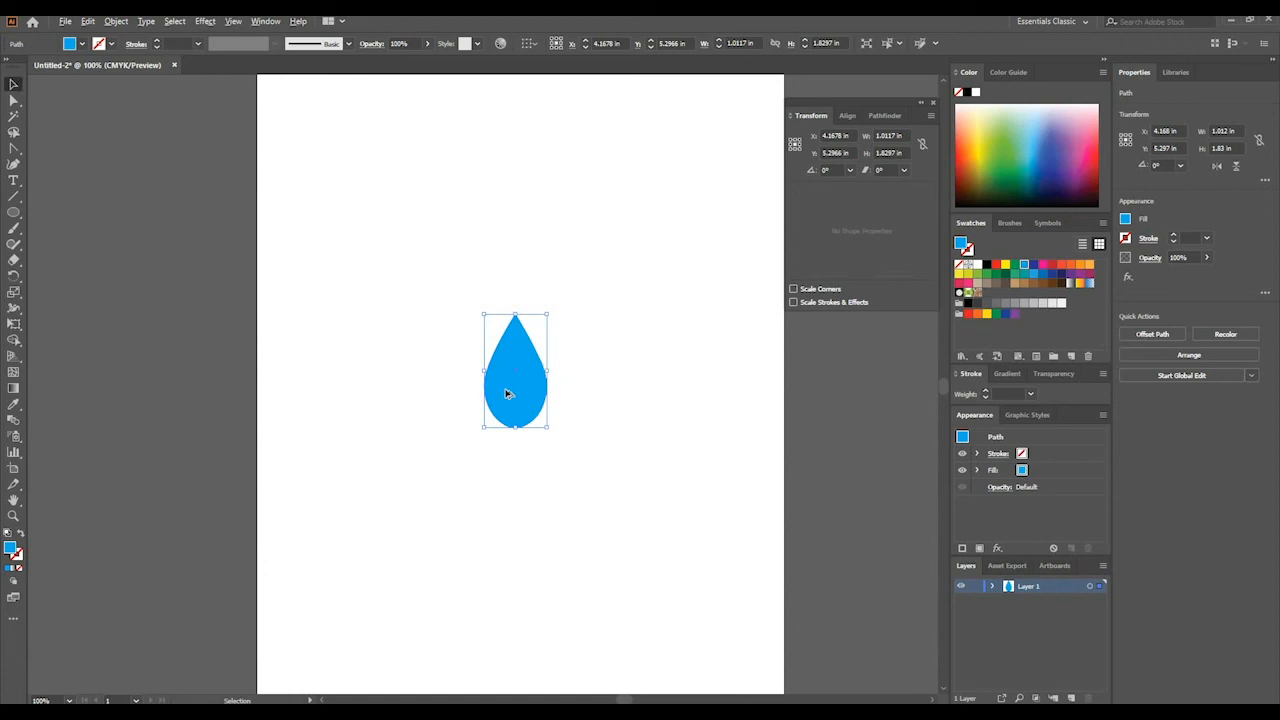
# Duplicate the teardrop beside itself, then copy the pair to the left to make a row of four drops
pyautogui.moveTo(506, 393); pyautogui.dragTo(580, 397)
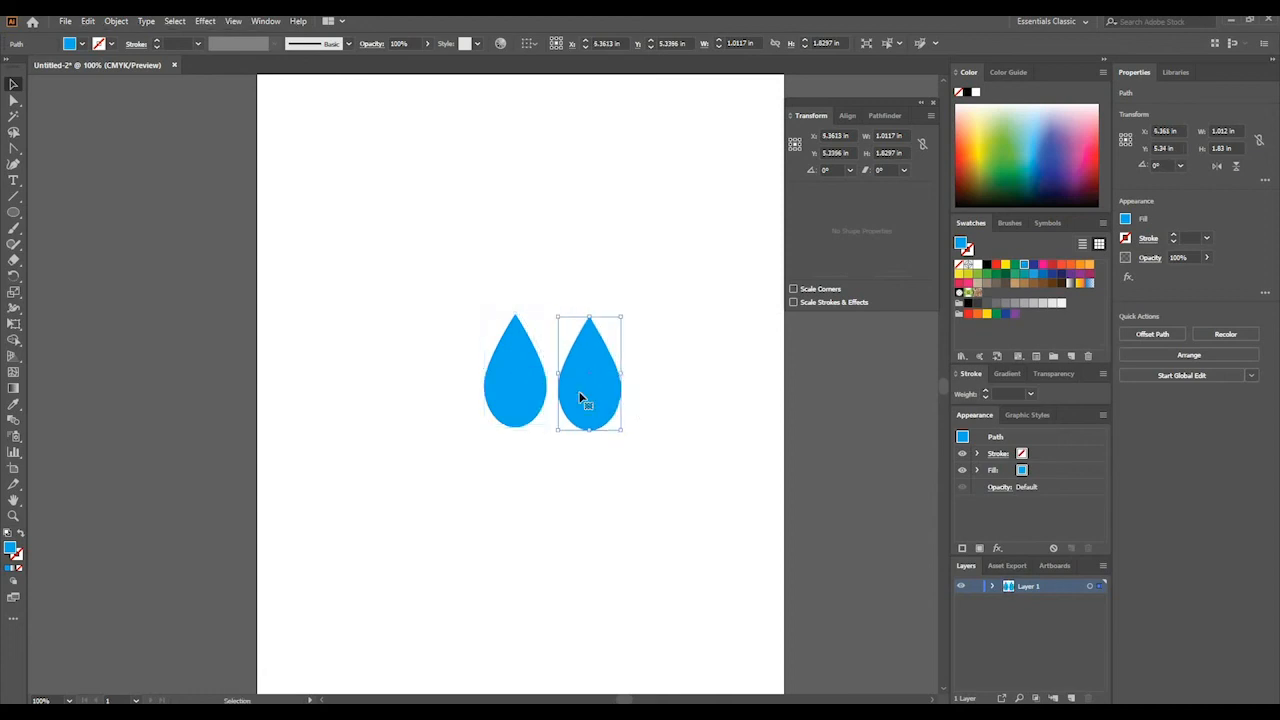
pyautogui.click(604, 459)
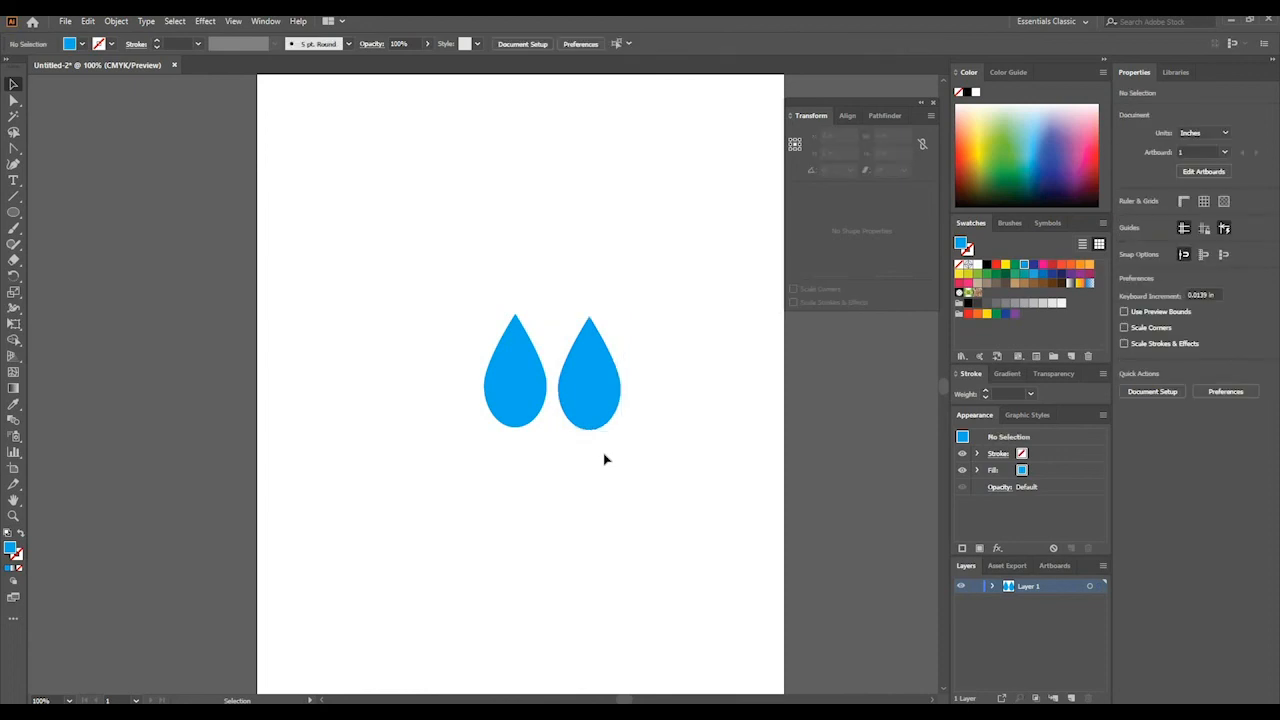
pyautogui.moveTo(643, 414); pyautogui.dragTo(465, 345)
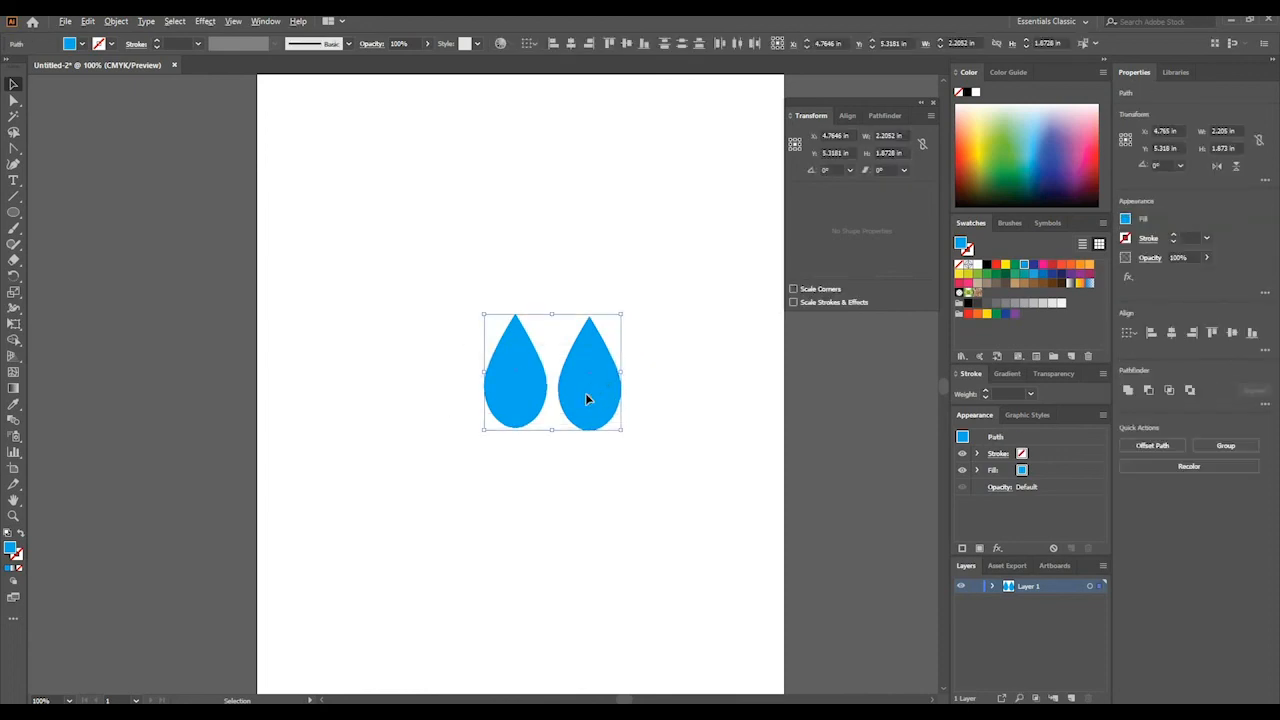
pyautogui.moveTo(587, 399); pyautogui.dragTo(439, 400)
pyautogui.click(555, 474)
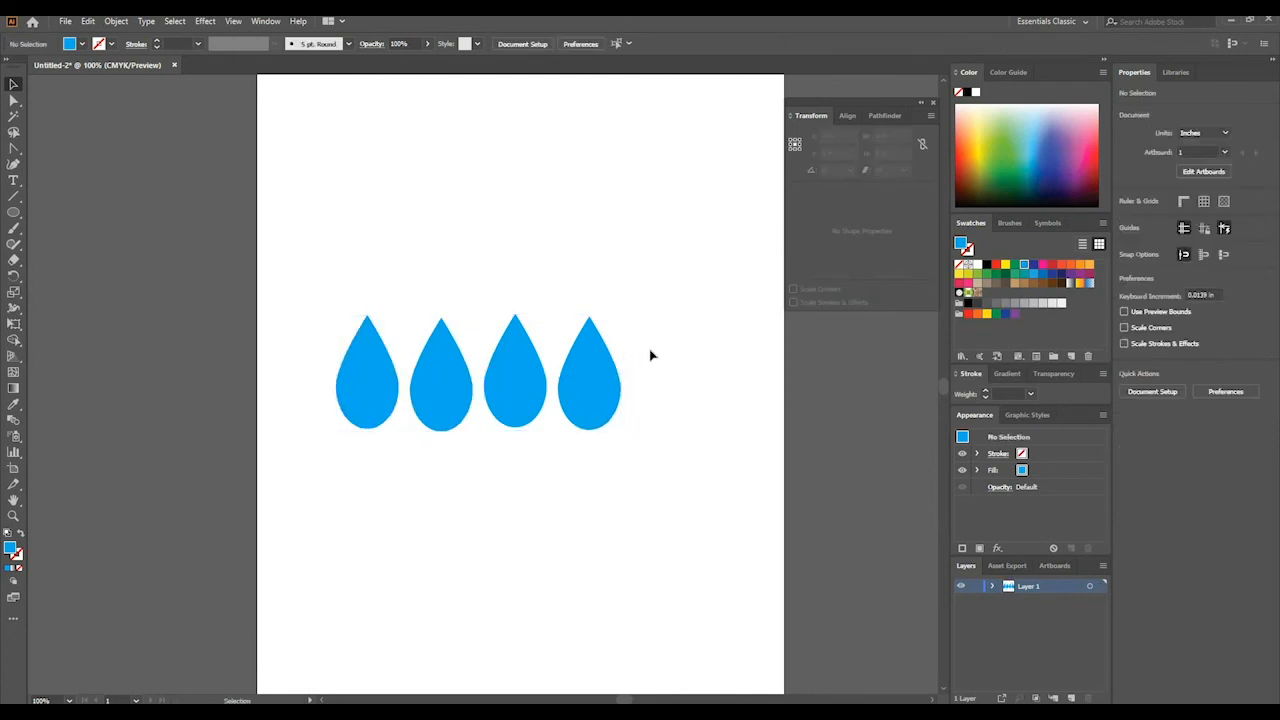
# Duplicate the row of four drops below, shifted half a drop to the right so the rows interlock
pyautogui.moveTo(653, 338); pyautogui.dragTo(486, 490)
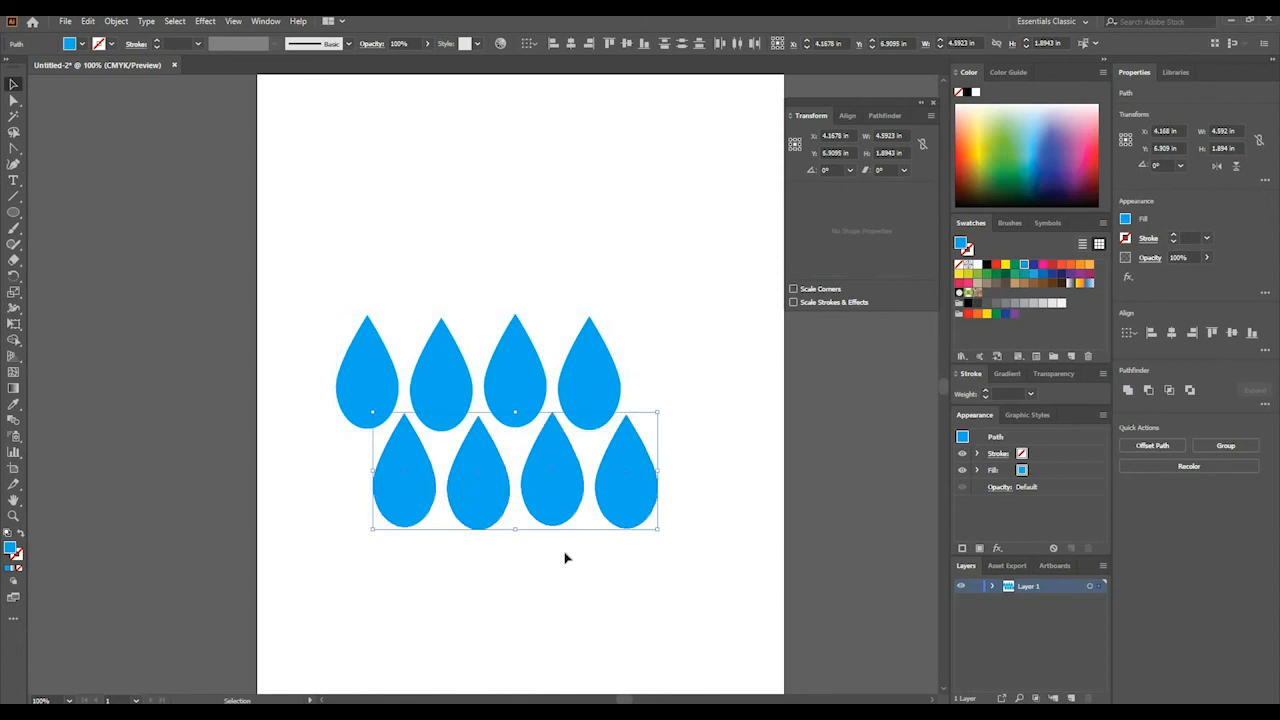
pyautogui.click(374, 514)
pyautogui.moveTo(671, 485); pyautogui.dragTo(349, 540)
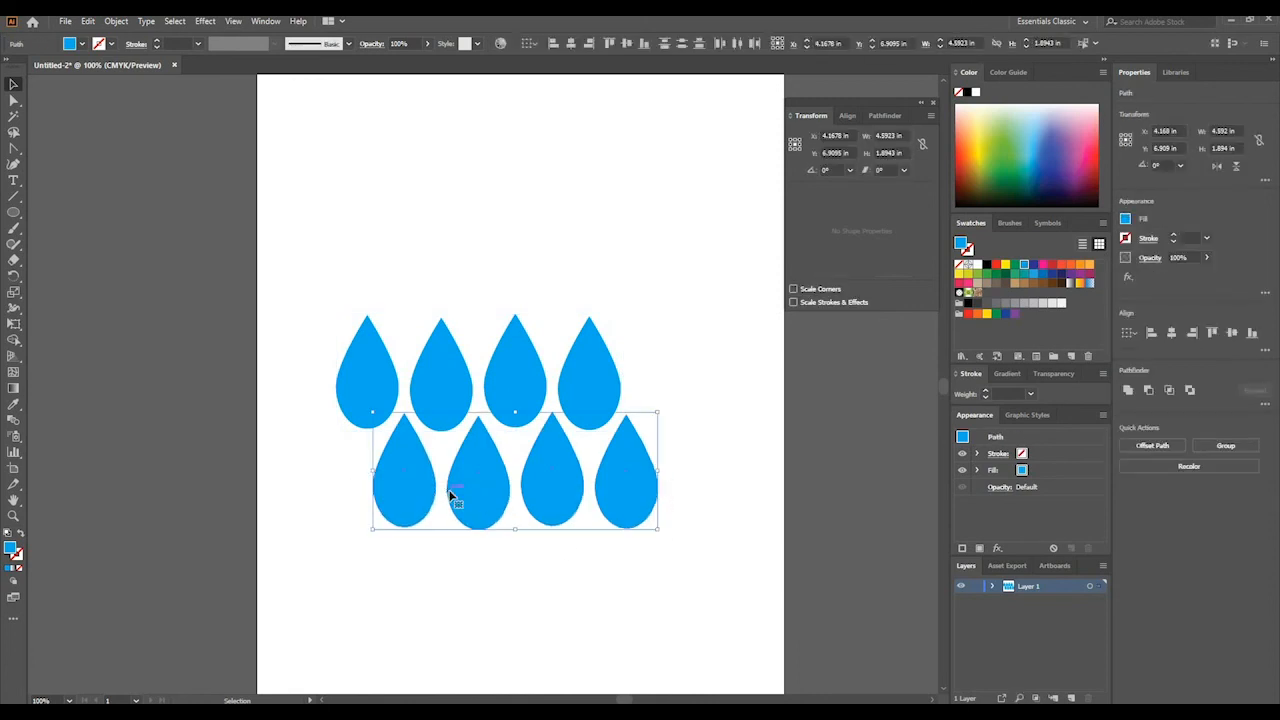
# Select both rows of drops and duplicate them directly above the originals
pyautogui.click(649, 537)
pyautogui.moveTo(655, 530); pyautogui.dragTo(320, 346)
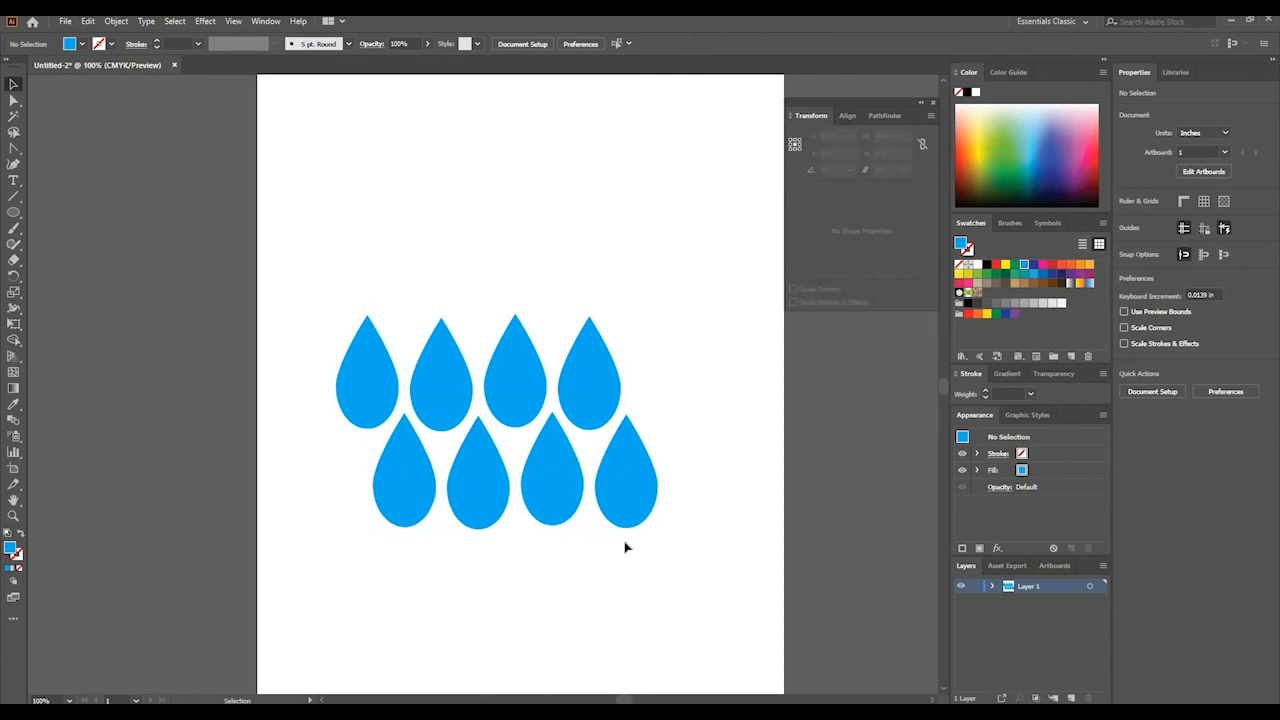
pyautogui.moveTo(628, 546); pyautogui.dragTo(345, 350)
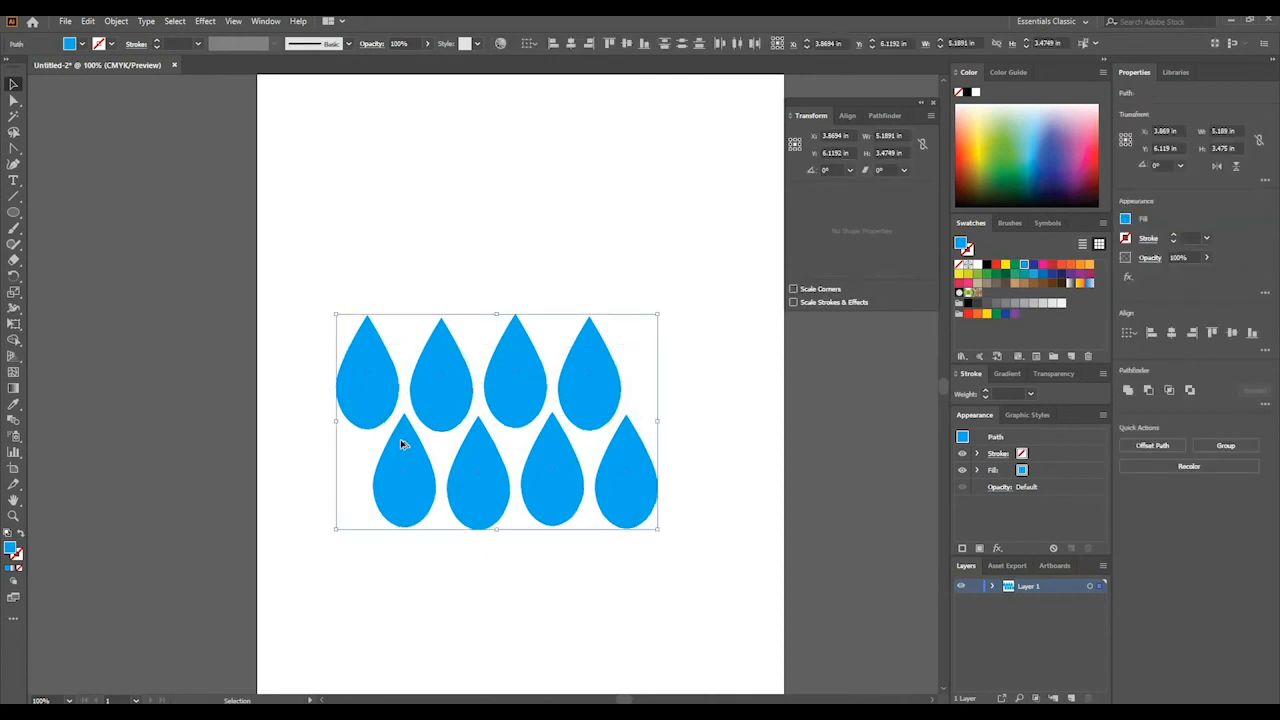
pyautogui.moveTo(415, 462); pyautogui.dragTo(413, 256)
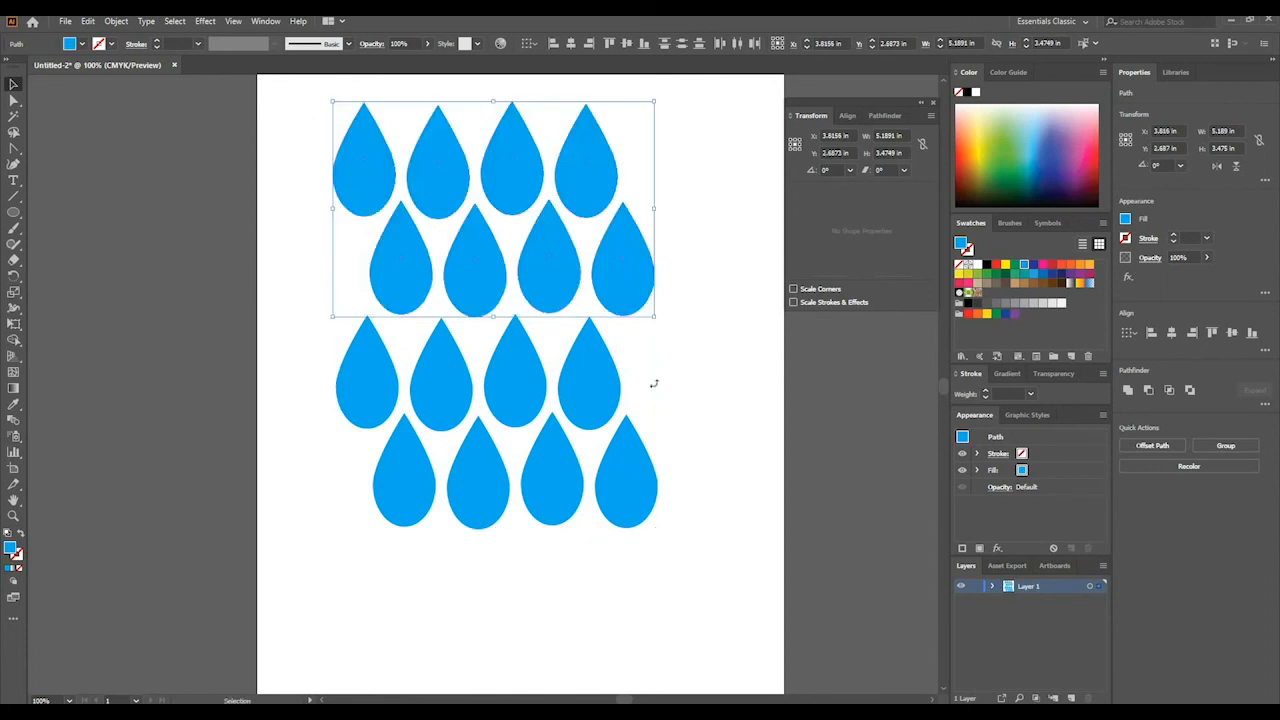
# Rotate the copied upper two rows 180° and lower them so their tips interlock with the drops beneath
pyautogui.moveTo(654, 383); pyautogui.dragTo(630, 95)
pyautogui.moveTo(586, 177); pyautogui.dragTo(588, 214)
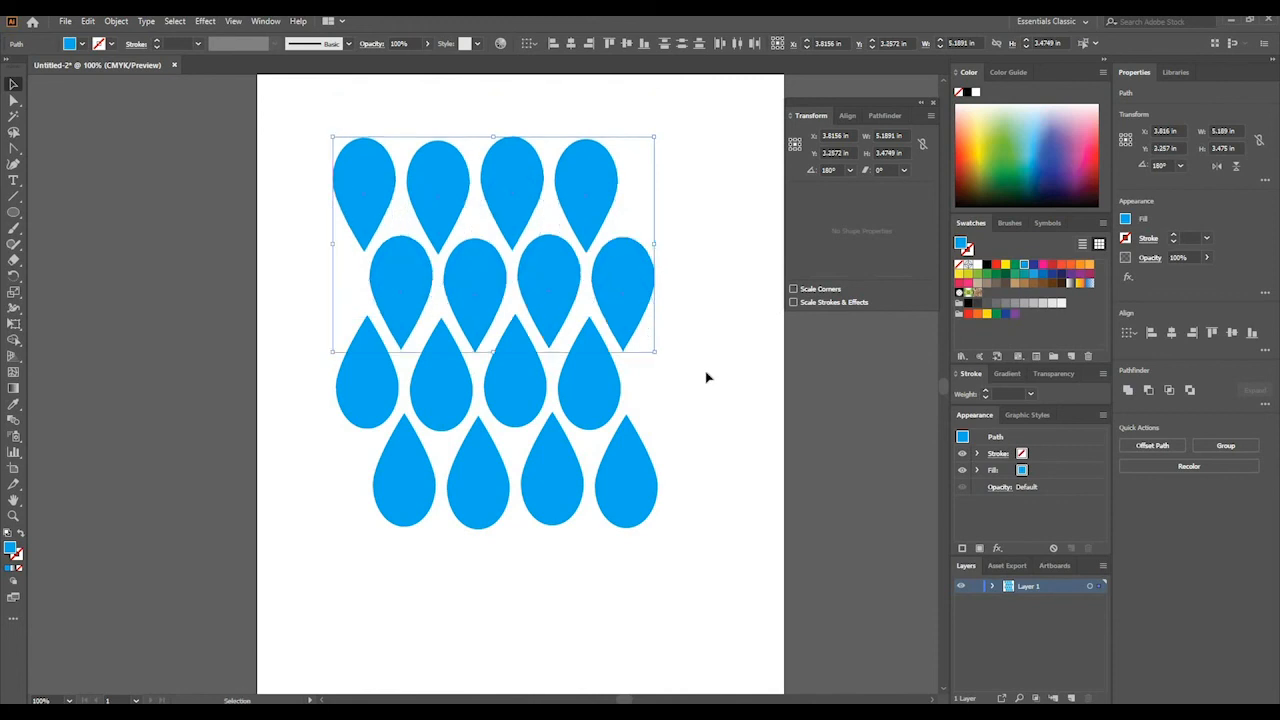
pyautogui.click(660, 505)
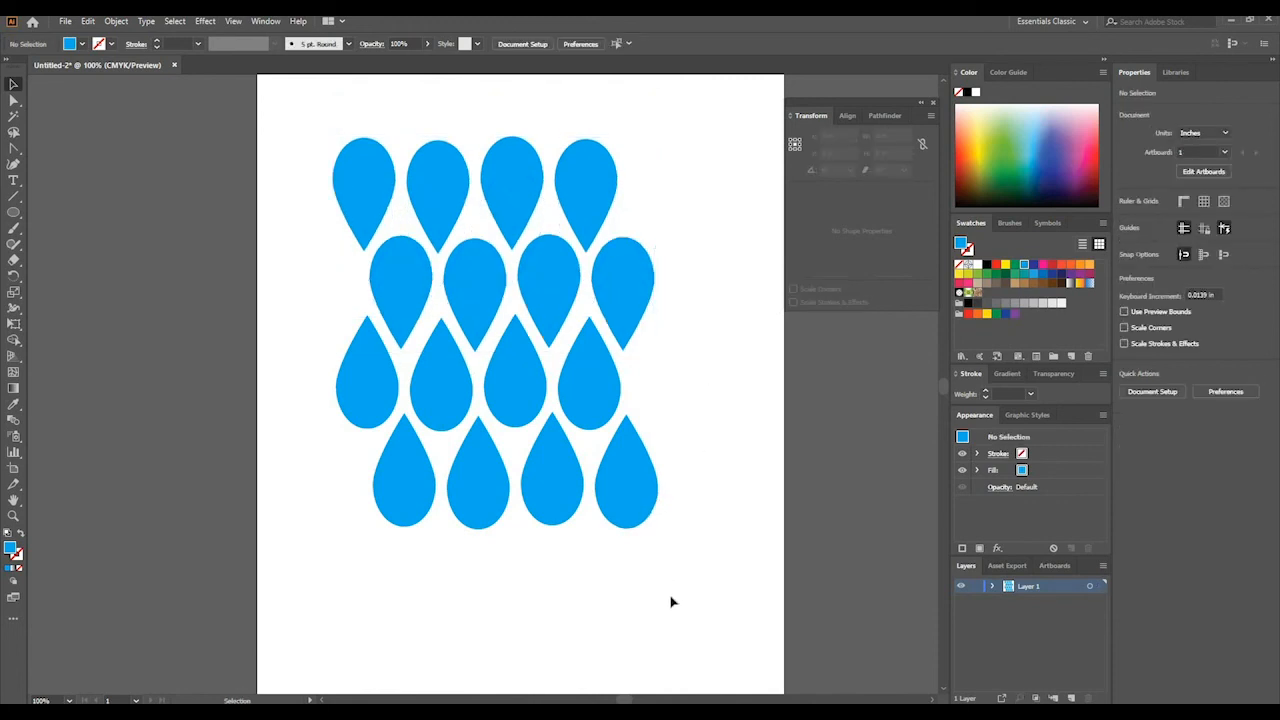
# Scale all the drops together to about 1.92 by 2.32 in and move them to the upper-left area of the artboard
pyautogui.moveTo(671, 600); pyautogui.dragTo(664, 544)
pyautogui.moveTo(377, 314); pyautogui.dragTo(411, 340)
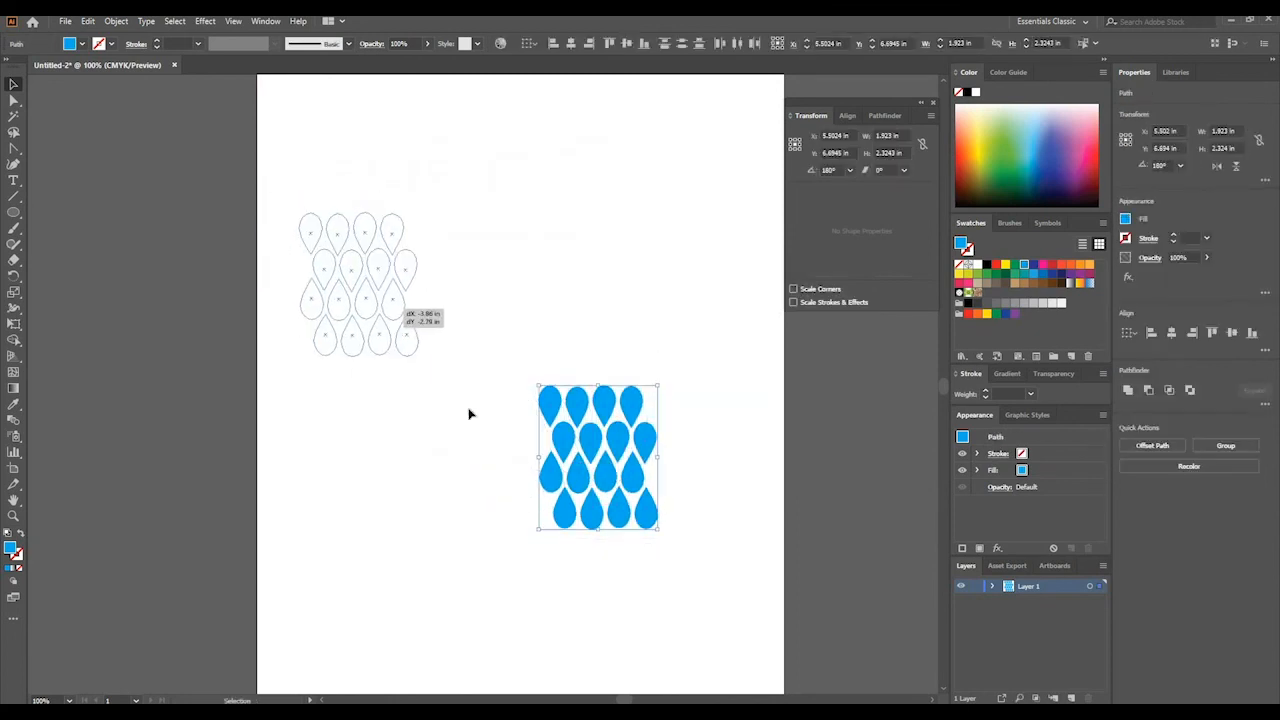
pyautogui.click(469, 412)
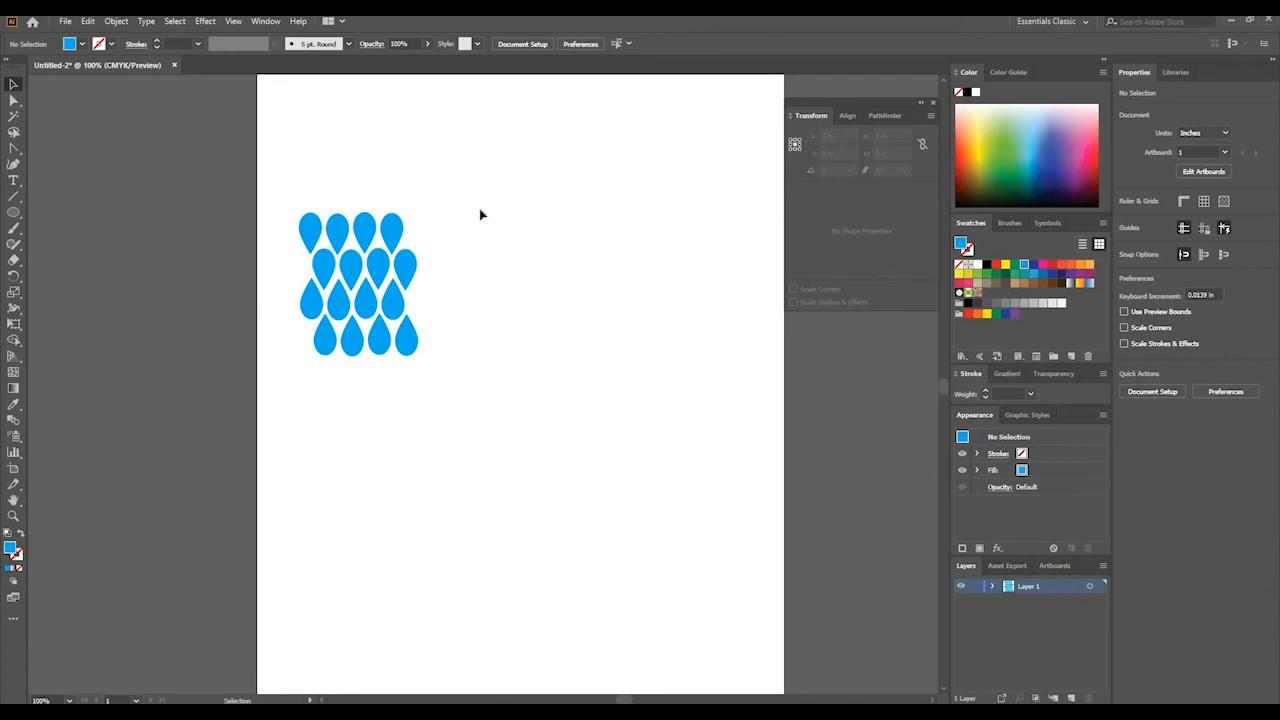
pyautogui.moveTo(480, 208); pyautogui.dragTo(280, 369)
pyautogui.click(428, 435)
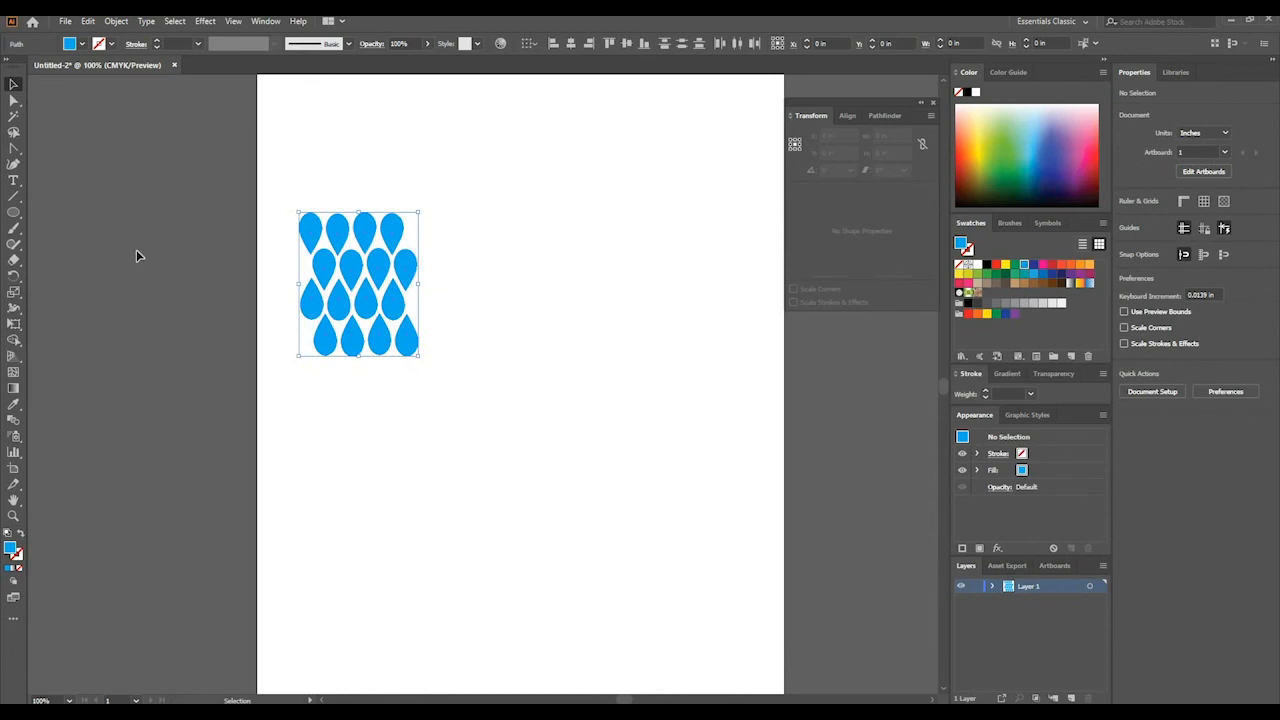
# Draw a rectangle about 2.67 by 2.76 in to the right of the drop pattern
pyautogui.click(13, 212)
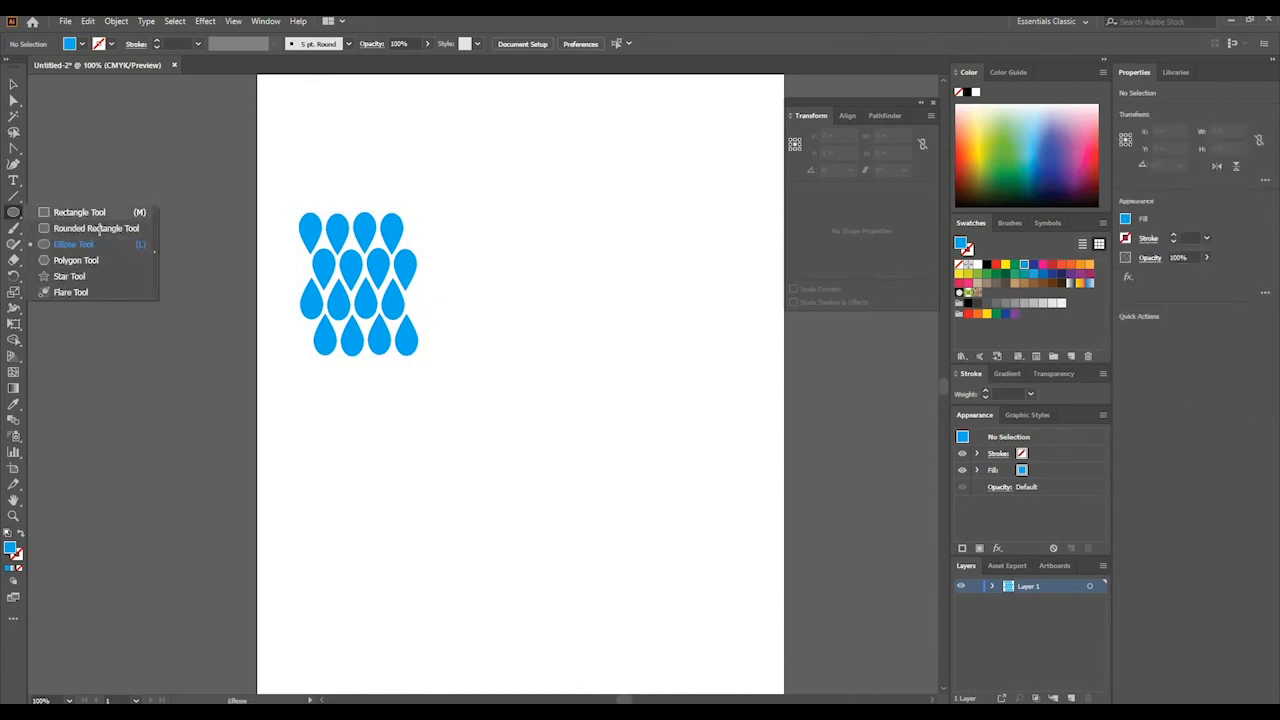
pyautogui.click(85, 212)
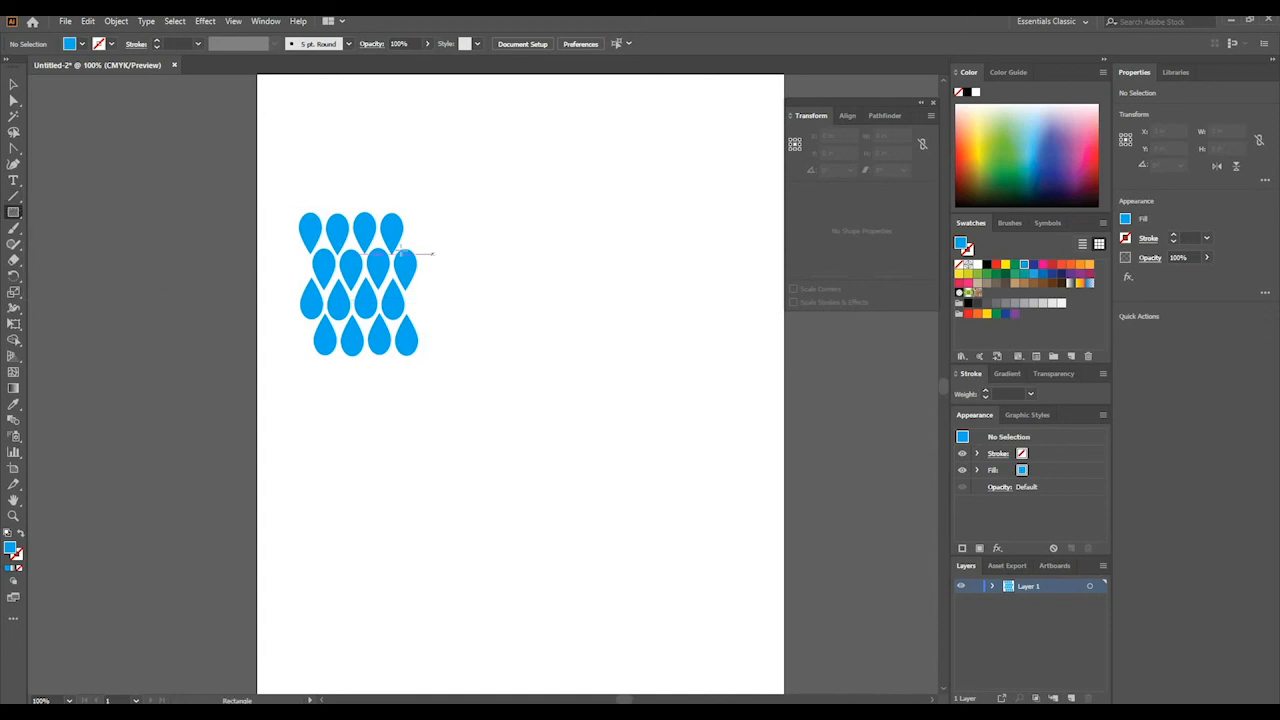
pyautogui.moveTo(559, 271); pyautogui.dragTo(701, 433)
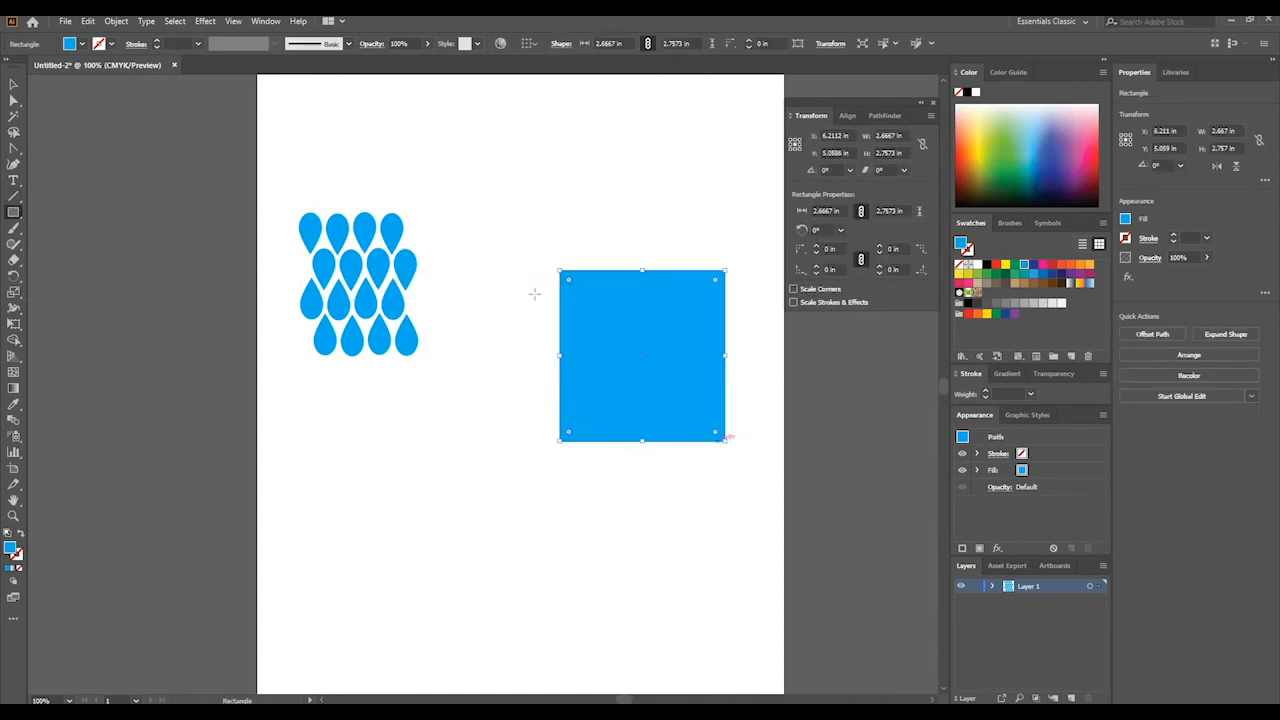
# Give the rectangle a dark blue stroke
pyautogui.click(968, 252)
pyautogui.click(986, 265)
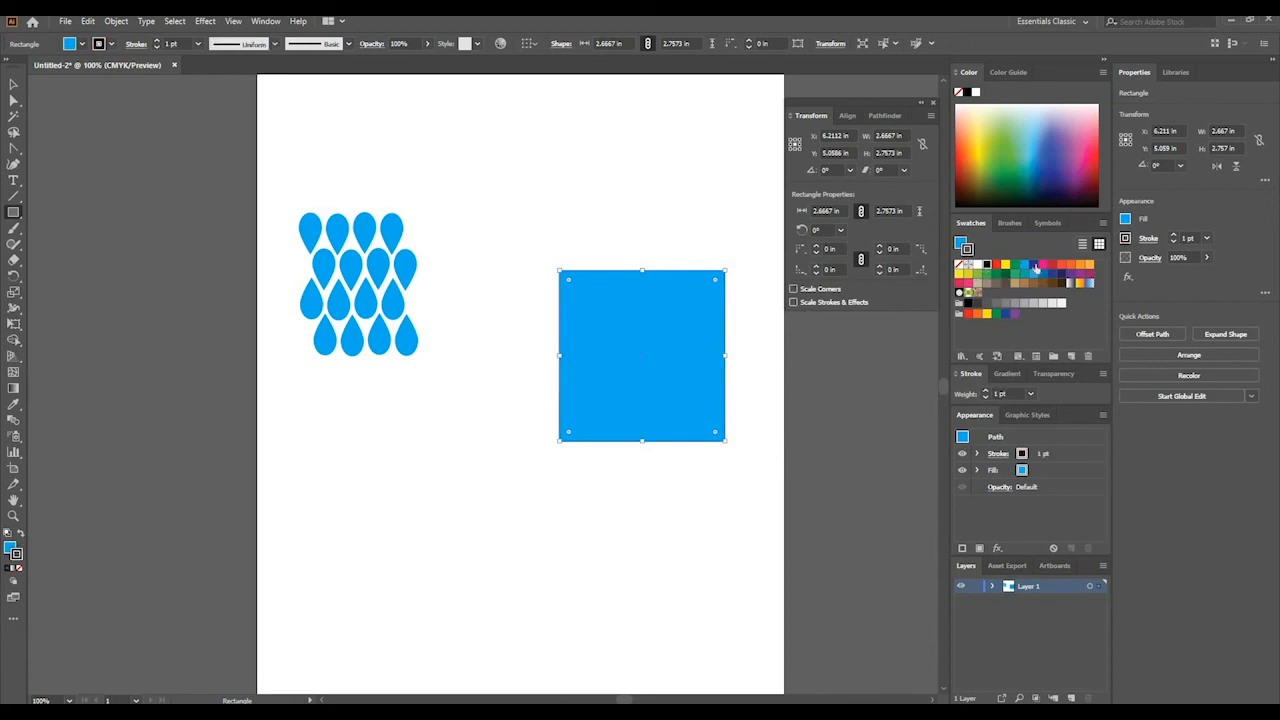
pyautogui.click(1034, 265)
# Increase the rectangle's stroke weight to 25 pt
pyautogui.click(258, 22)
pyautogui.click(986, 390)
pyautogui.click(986, 390)
pyautogui.click(986, 390)
pyautogui.click(986, 390)
pyautogui.click(986, 390)
pyautogui.click(986, 390)
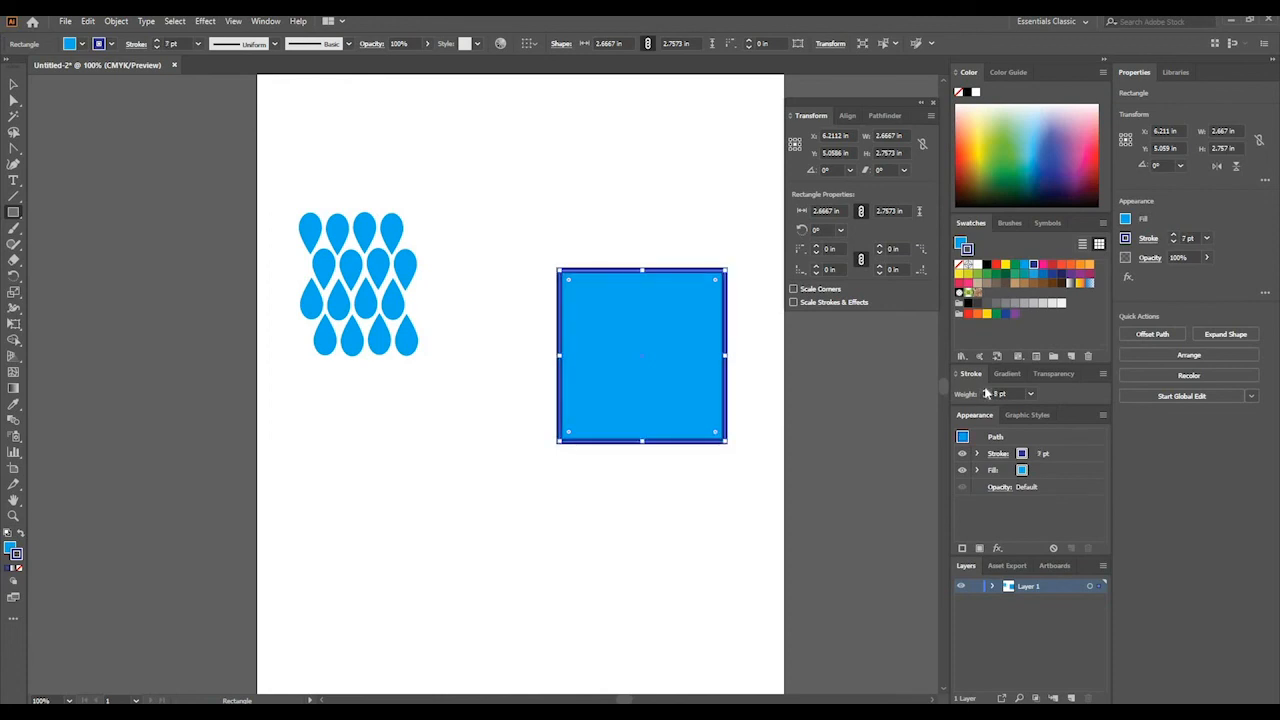
pyautogui.click(986, 390)
pyautogui.click(986, 390)
pyautogui.click(986, 390)
pyautogui.click(986, 390)
pyautogui.click(986, 390)
pyautogui.click(986, 390)
pyautogui.click(986, 390)
pyautogui.click(986, 390)
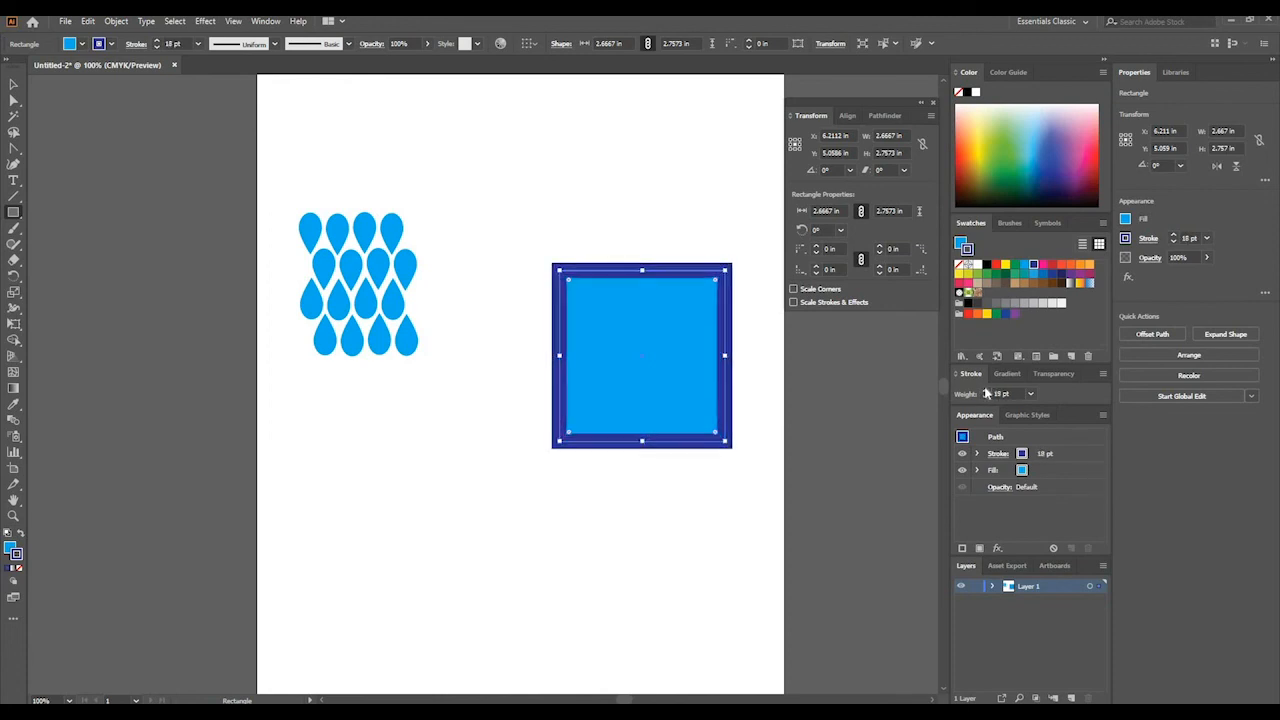
pyautogui.click(986, 390)
pyautogui.click(986, 390)
pyautogui.click(986, 393)
pyautogui.click(986, 393)
pyautogui.click(986, 393)
pyautogui.click(986, 393)
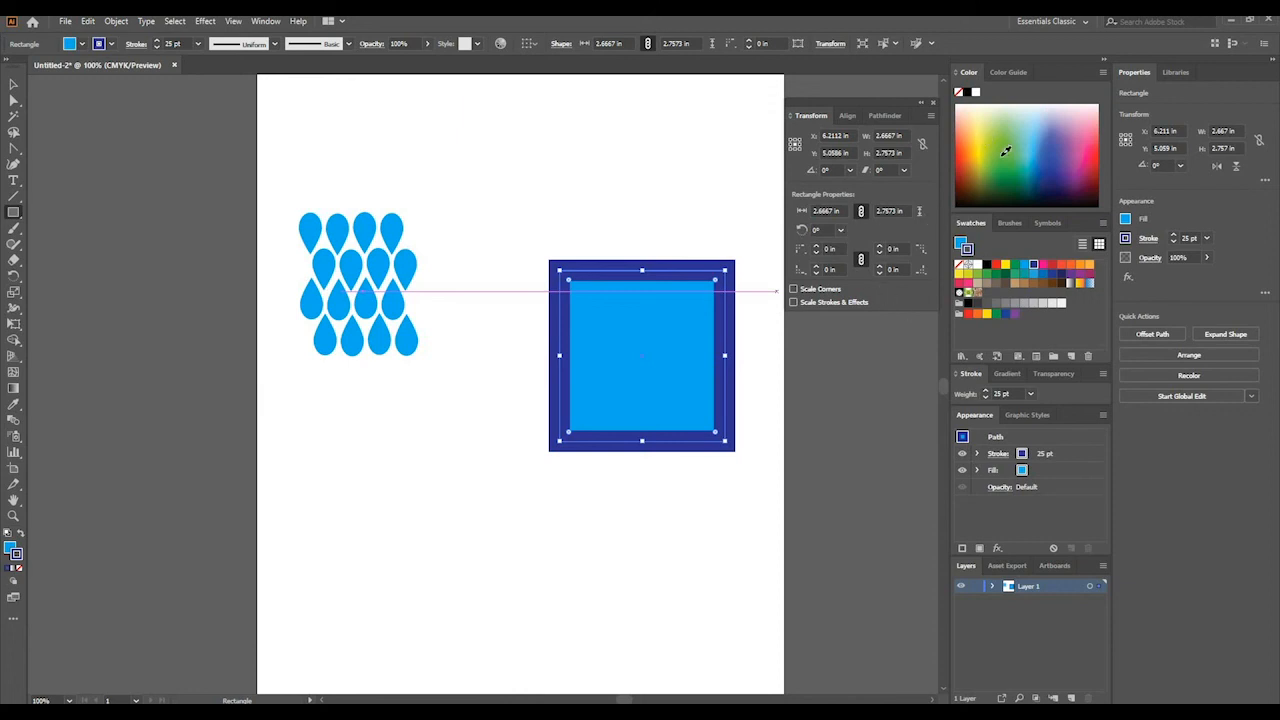
# Try other stroke colours from the colour spectrum on the rectangle and settle on a medium yellowish green
pyautogui.moveTo(1006, 151)
pyautogui.mouseDown()
pyautogui.moveTo(1029, 140)
pyautogui.moveTo(1035, 163)
pyautogui.moveTo(1060, 162)
pyautogui.moveTo(1078, 129)
pyautogui.moveTo(1013, 138)
pyautogui.mouseUp()
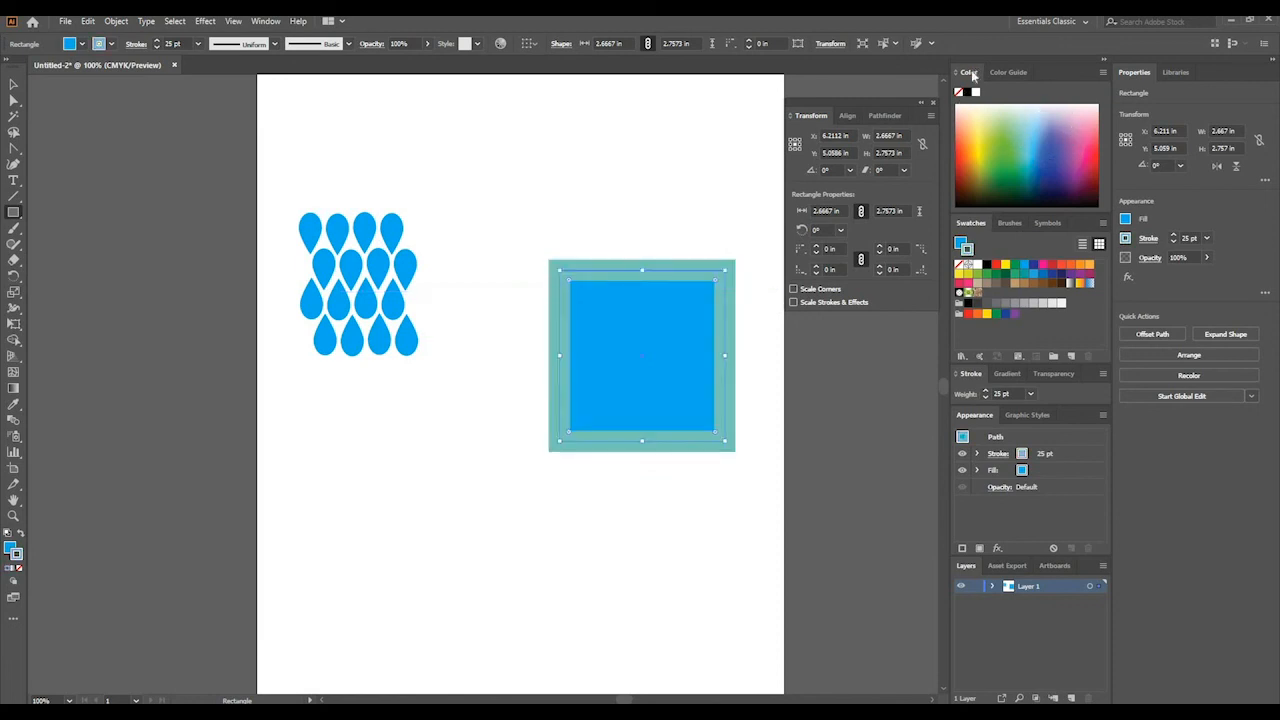
pyautogui.click(982, 166)
pyautogui.moveTo(1062, 158)
pyautogui.mouseDown()
pyautogui.moveTo(1025, 175)
pyautogui.moveTo(1006, 130)
pyautogui.moveTo(1042, 130)
pyautogui.moveTo(1021, 176)
pyautogui.moveTo(1053, 165)
pyautogui.moveTo(1050, 145)
pyautogui.moveTo(990, 165)
pyautogui.moveTo(1008, 133)
pyautogui.mouseUp()
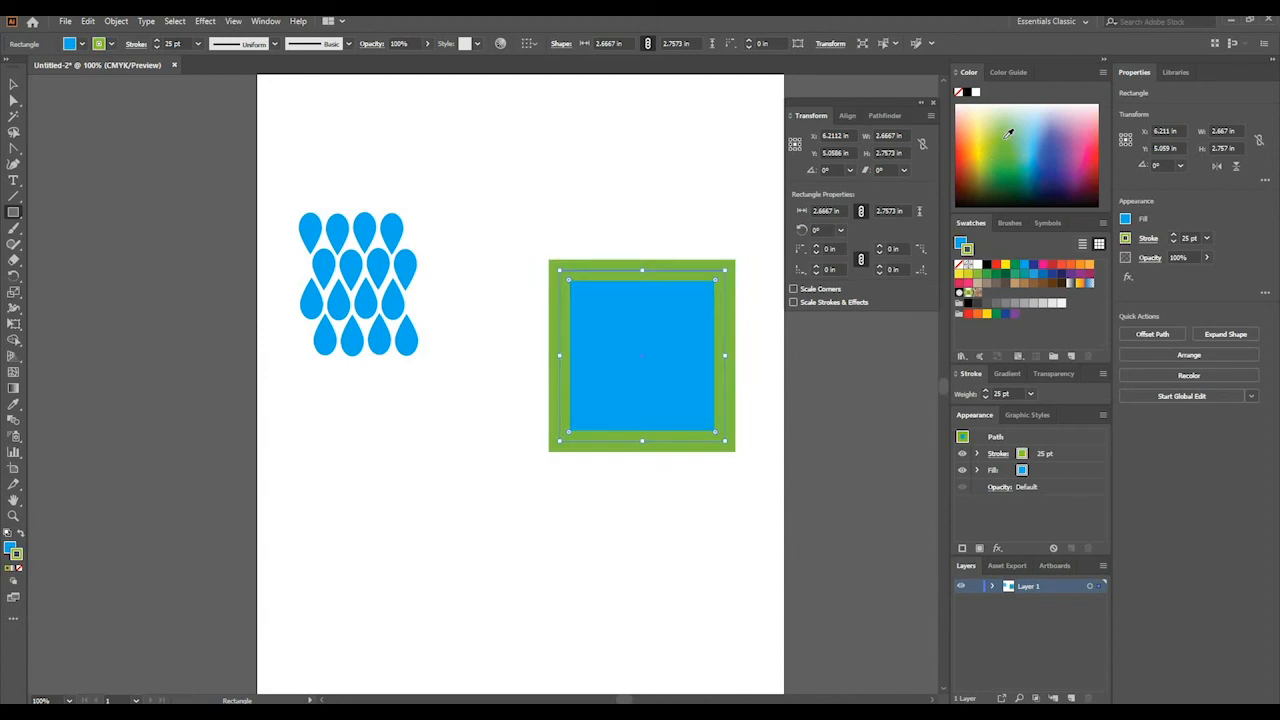
# Change the rectangle's fill to a pale yellow-green picked from the colour spectrum
pyautogui.click(961, 243)
pyautogui.click(1006, 149)
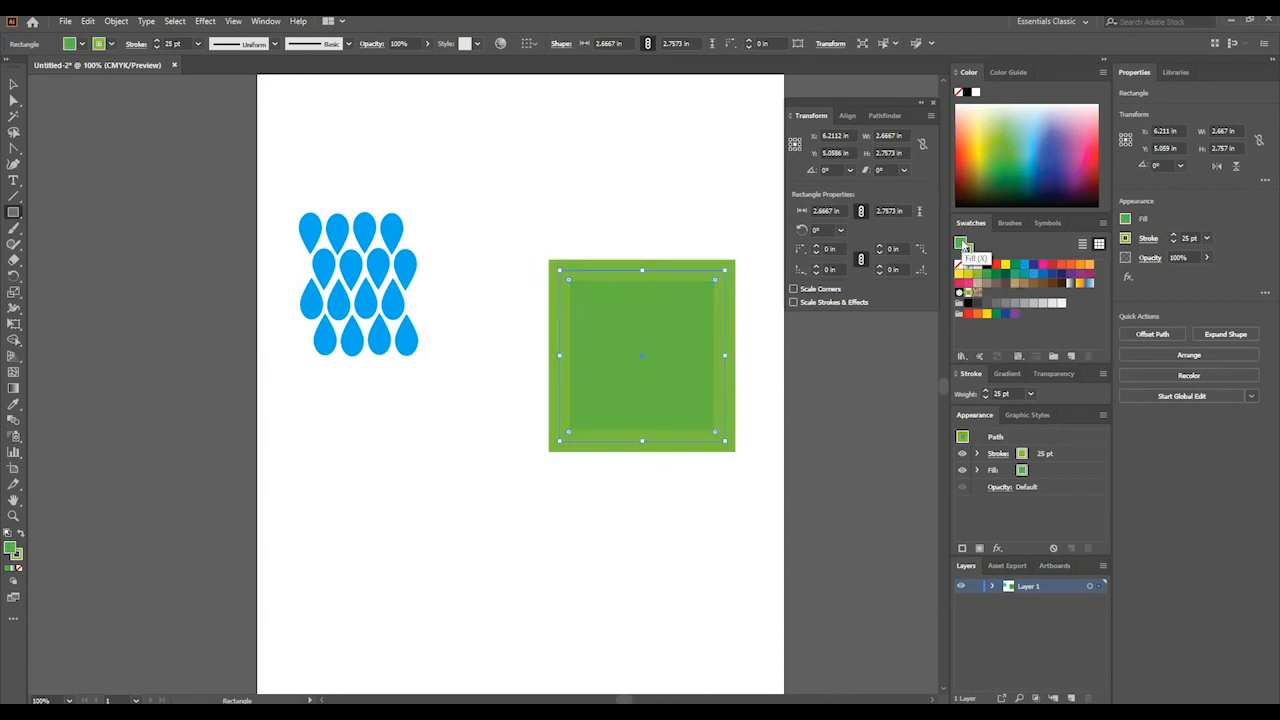
pyautogui.click(996, 118)
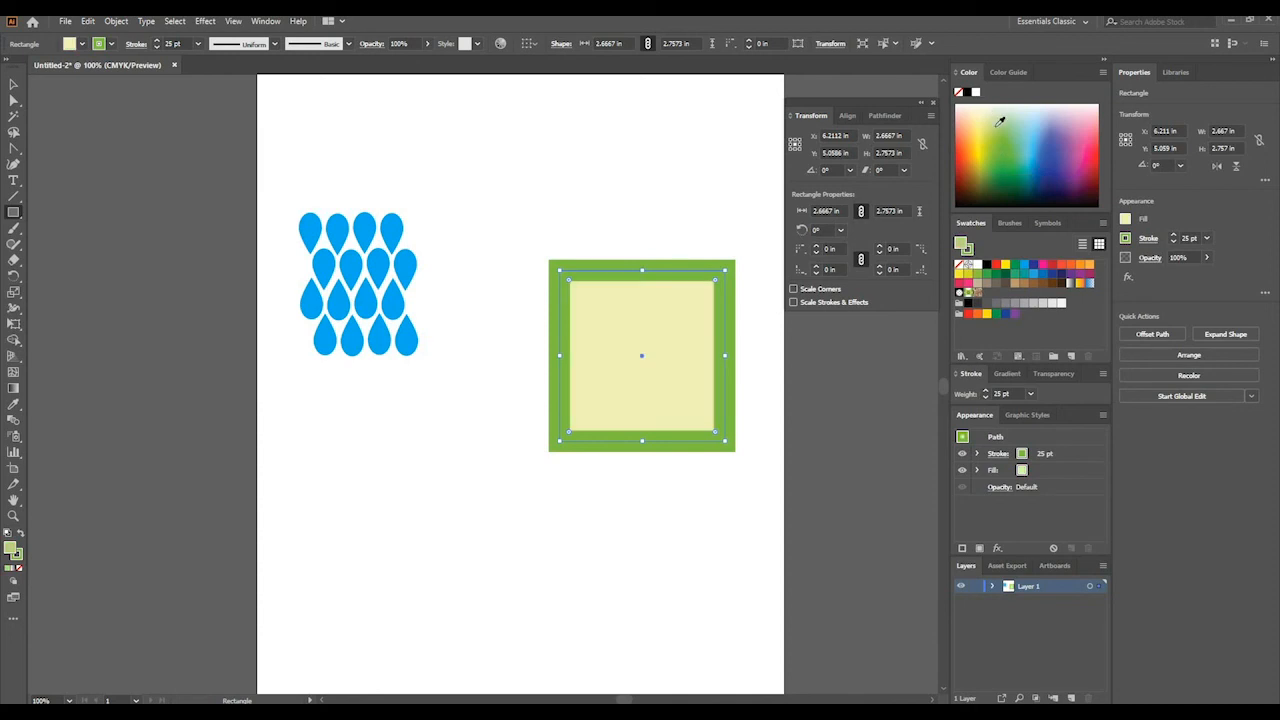
pyautogui.click(992, 121)
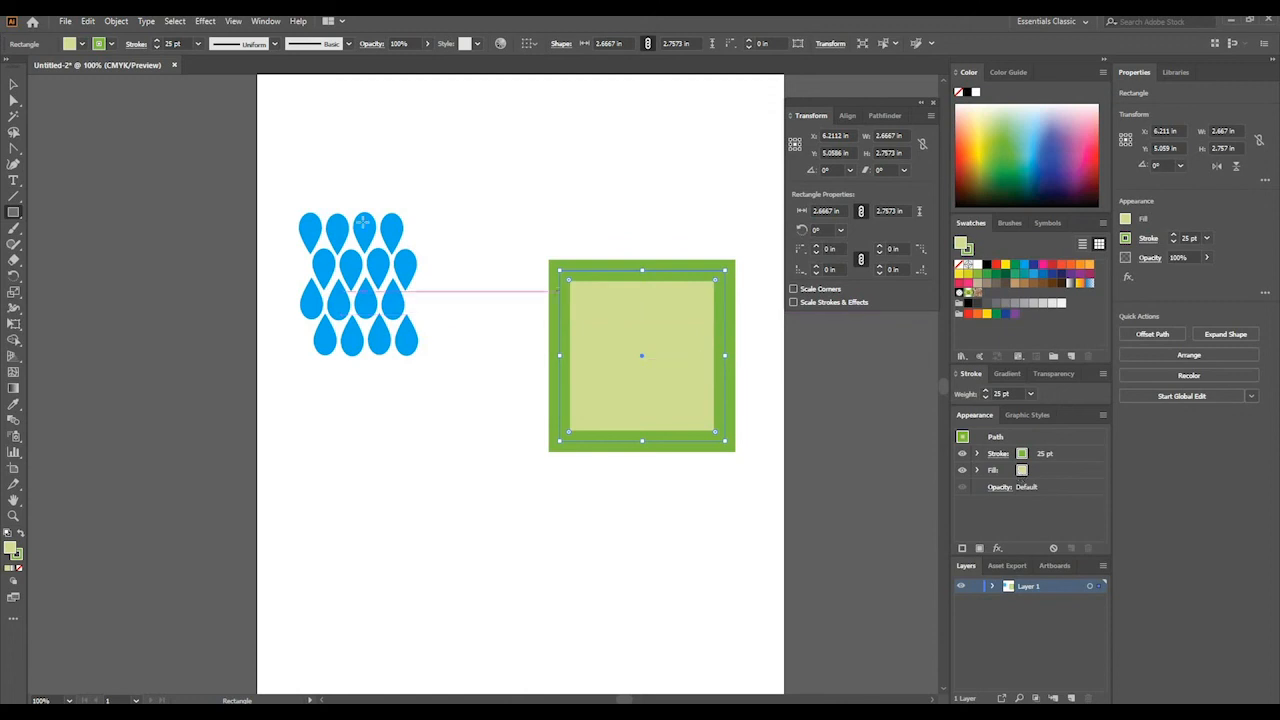
# Enlarge the rectangle toward its upper-left corner to about 3.84 by 4.11 in and deselect it
pyautogui.press('v')
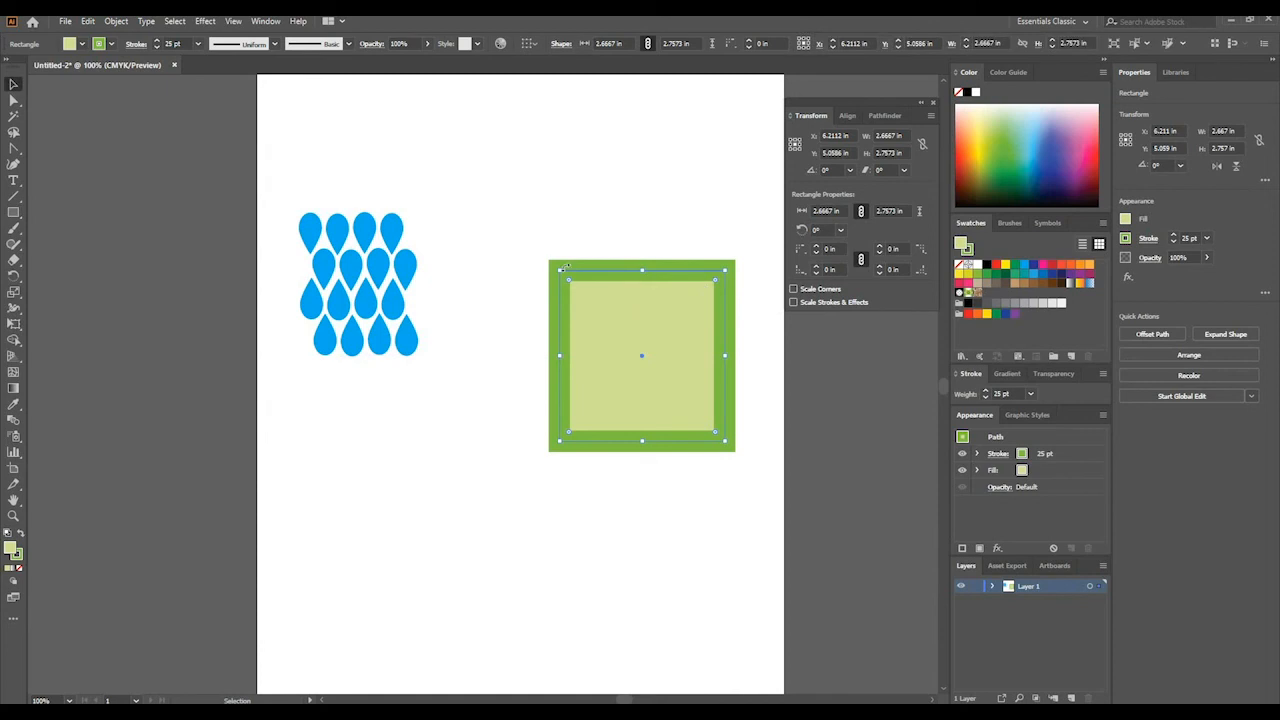
pyautogui.moveTo(534, 238); pyautogui.dragTo(478, 178)
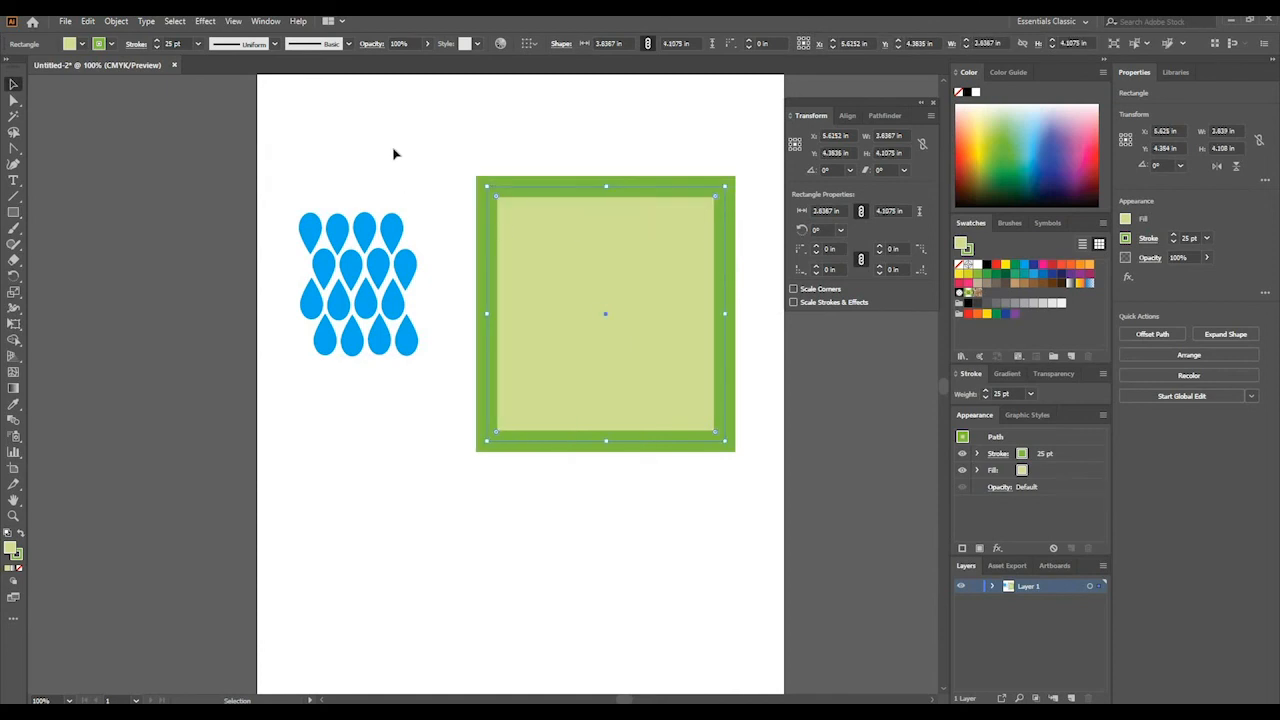
pyautogui.click(275, 272)
# Draw a circle about 3.01 in across below the rectangle and move it under the drop pattern
pyautogui.moveTo(13, 212); pyautogui.dragTo(78, 254)
pyautogui.moveTo(652, 506); pyautogui.dragTo(468, 645)
pyautogui.press('v')
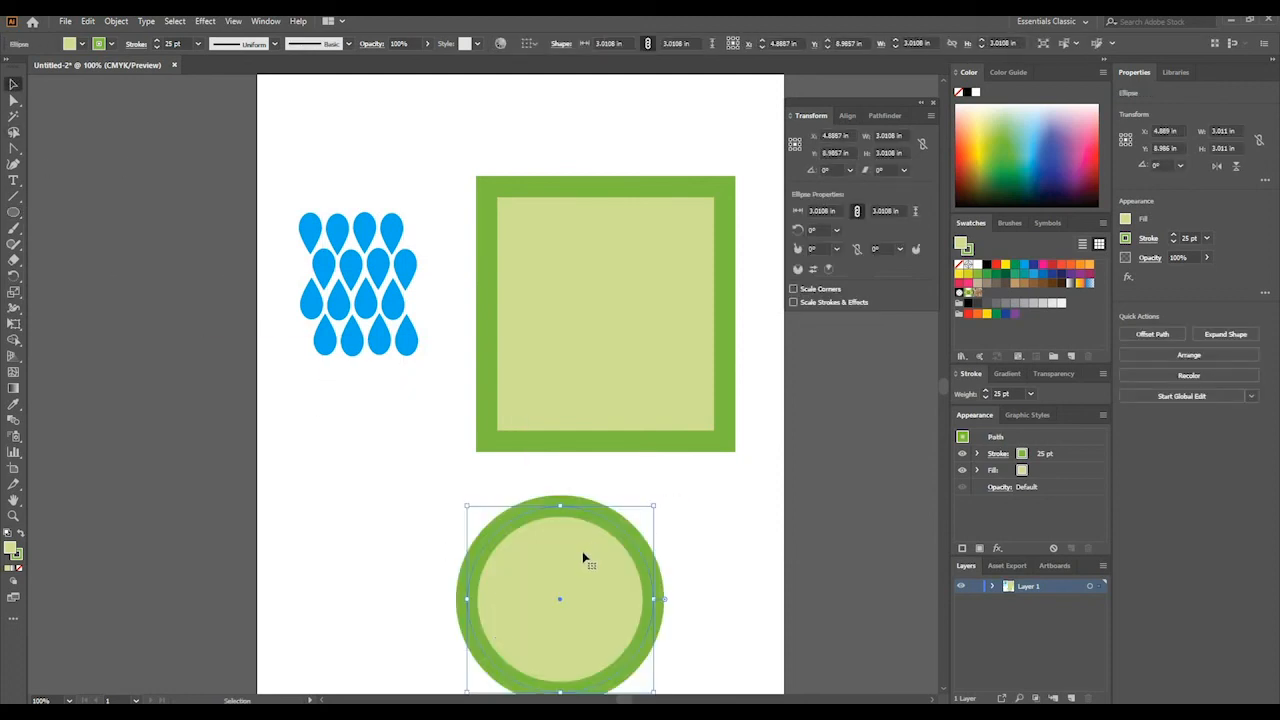
pyautogui.moveTo(623, 620)
pyautogui.mouseDown()
pyautogui.moveTo(406, 498)
pyautogui.moveTo(462, 569)
pyautogui.mouseUp()
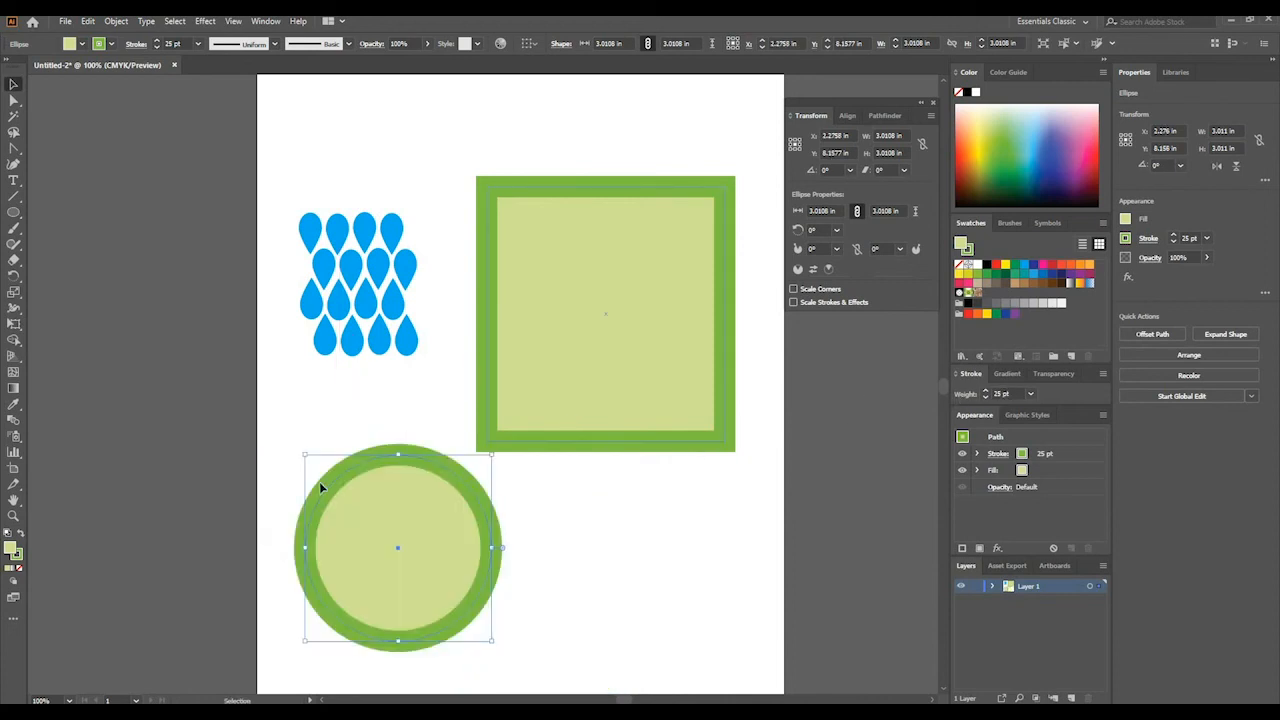
# Set the circle's stroke weight to 0.25 pt and deselect it
pyautogui.click(1001, 393)
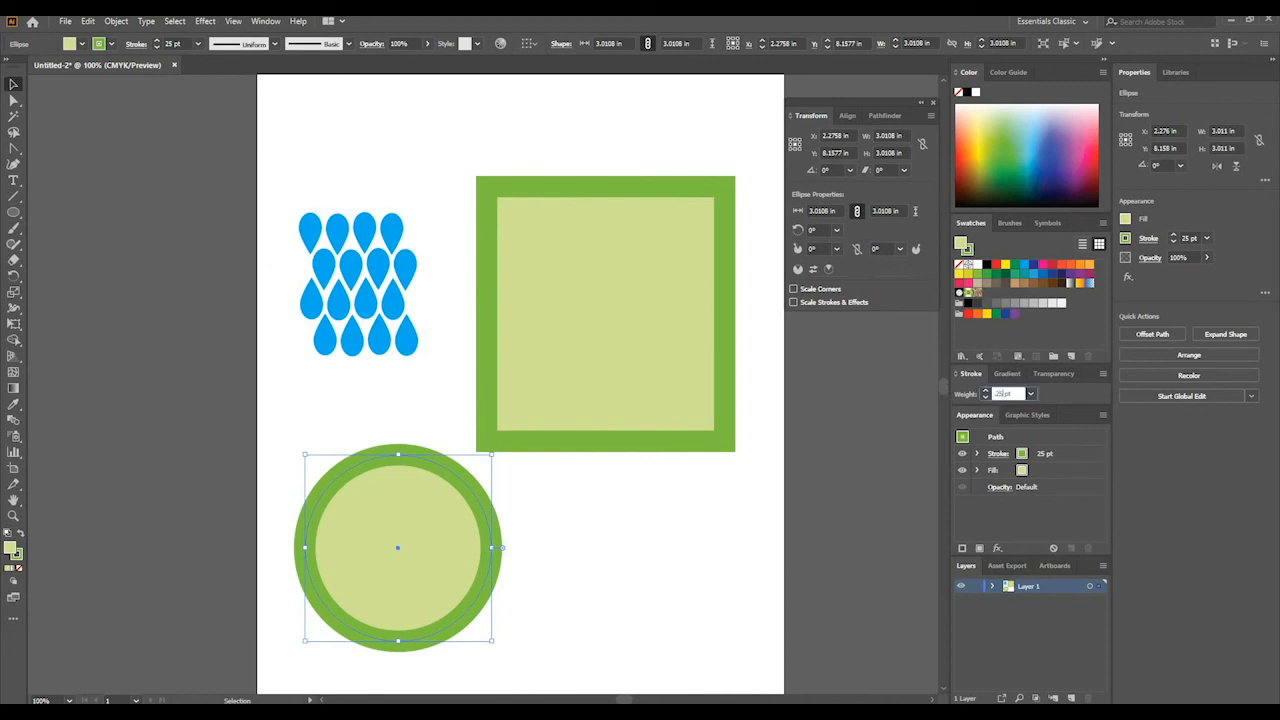
pyautogui.write('.25')
pyautogui.press('Return')
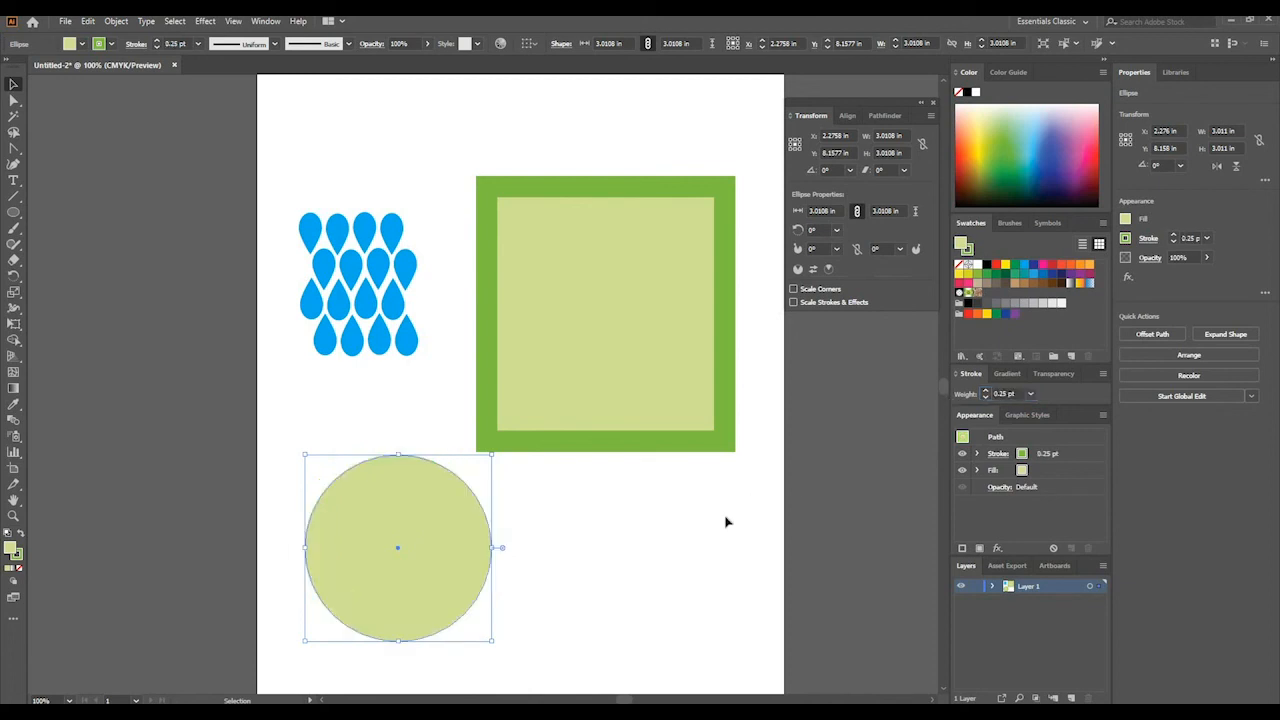
pyautogui.click(517, 527)
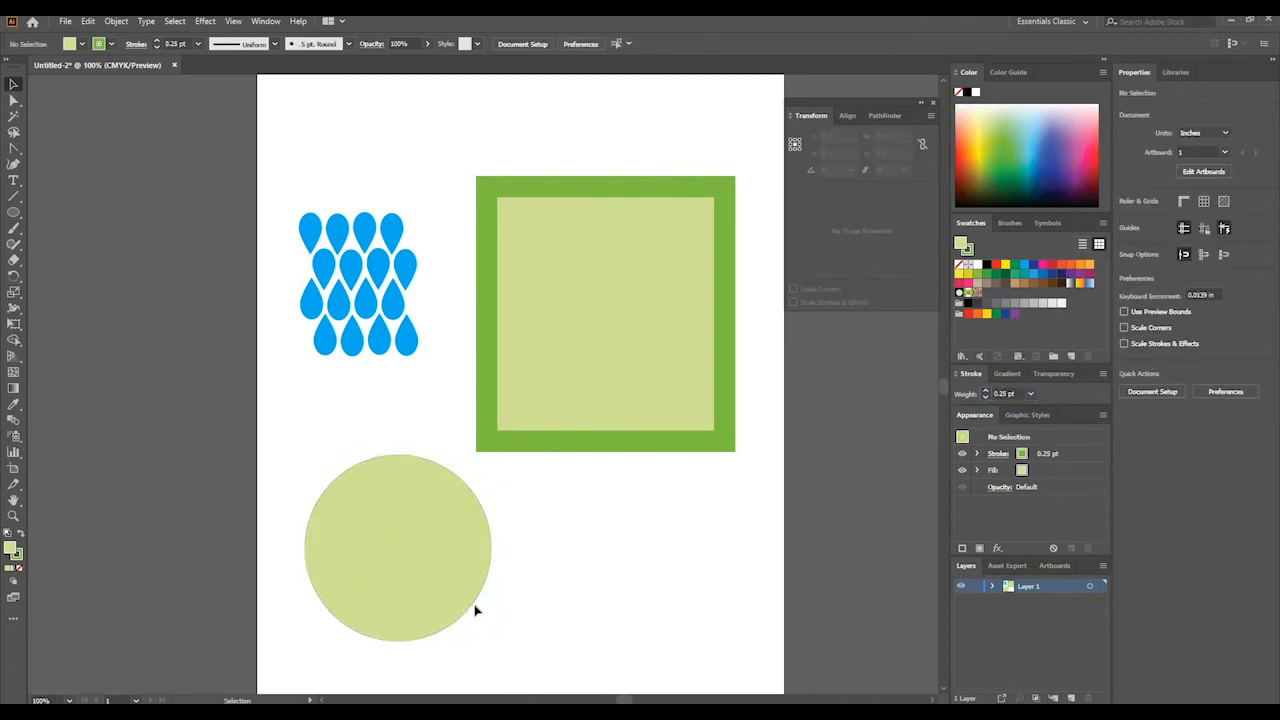
# Examine the circle's thin green outline at high magnification
pyautogui.click(13, 516)
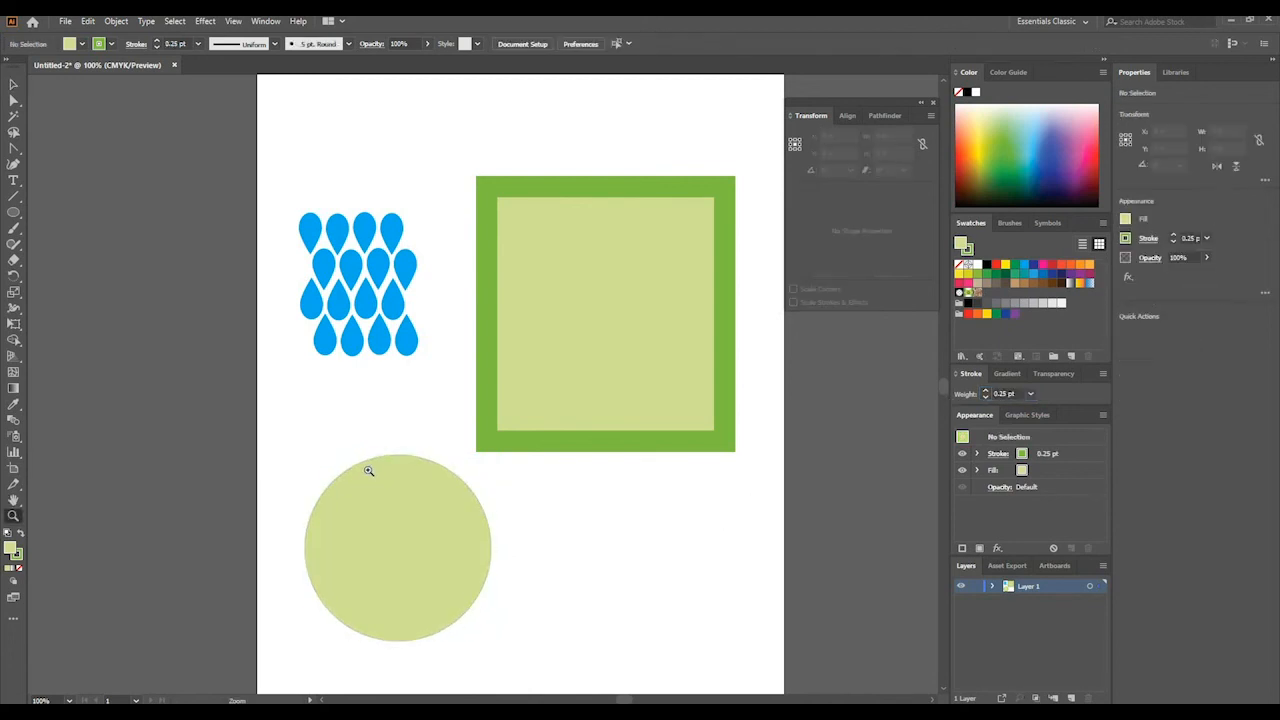
pyautogui.click(420, 437)
pyautogui.click(418, 436)
pyautogui.click(430, 432)
pyautogui.click(537, 449)
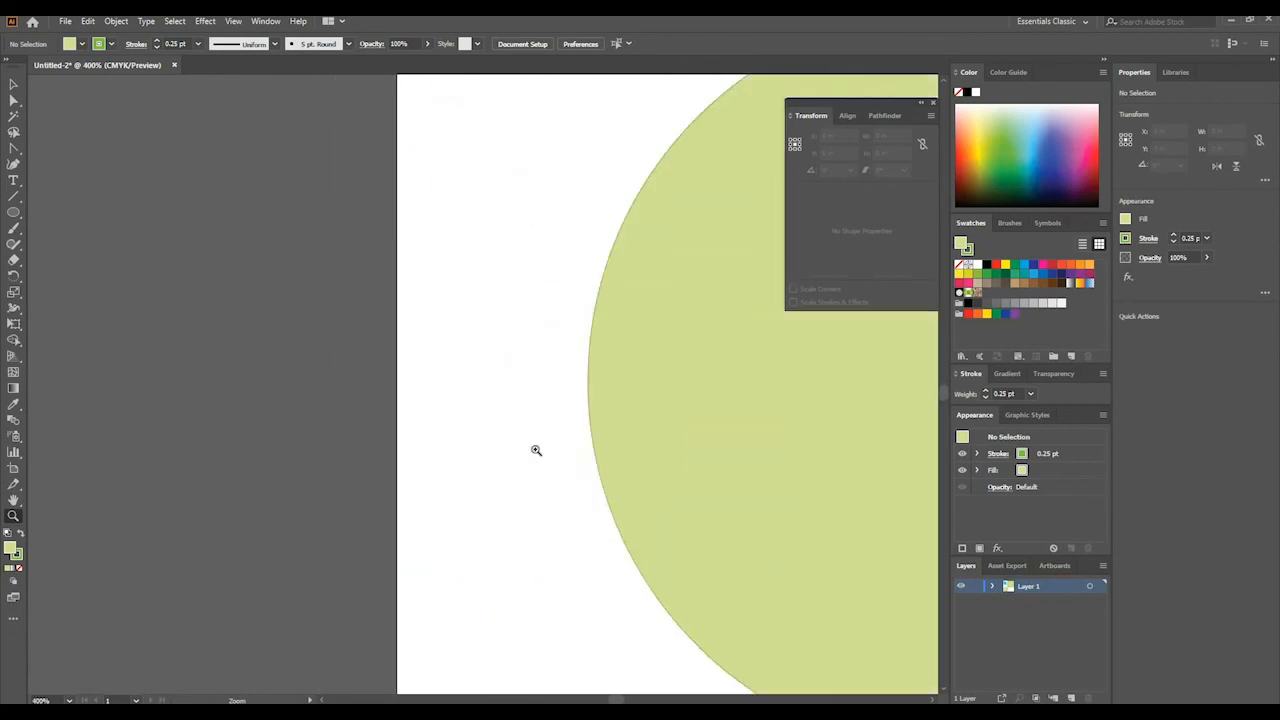
pyautogui.click(604, 454)
pyautogui.click(541, 454)
pyautogui.click(336, 461)
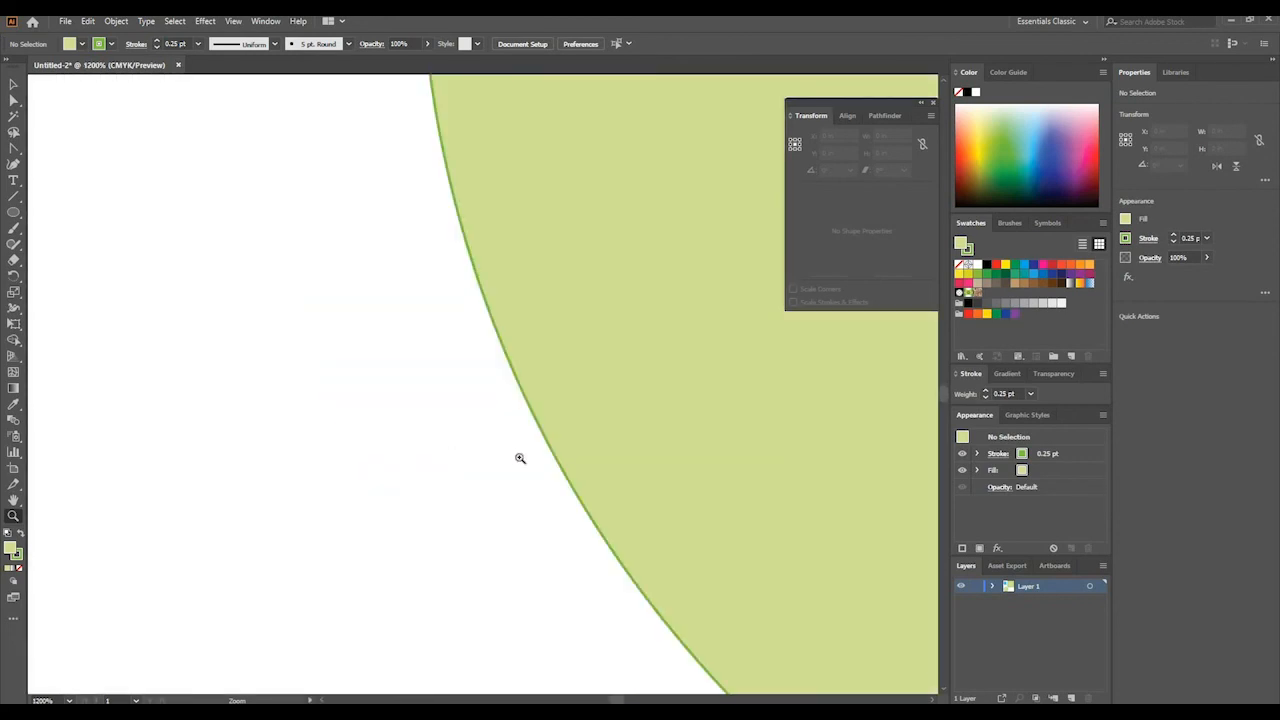
pyautogui.click(557, 457)
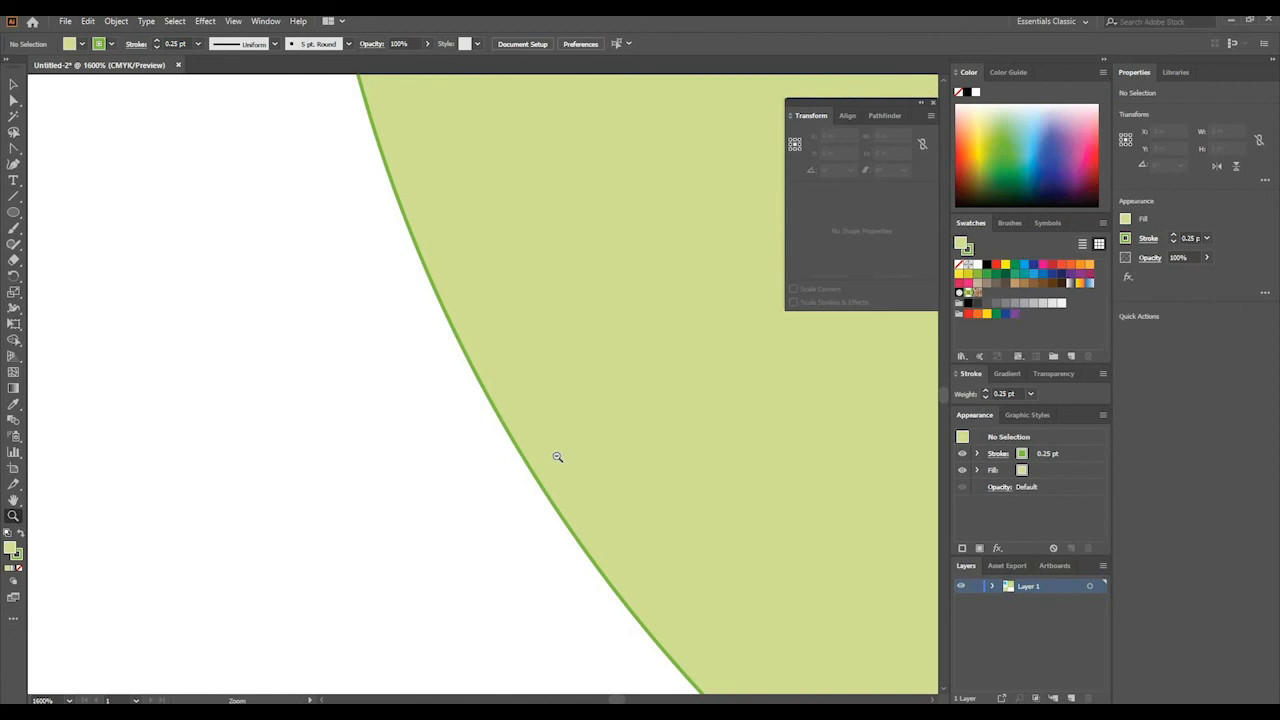
# Return to a view of the whole artboard to compare the circle with the thick-stroked rectangle
pyautogui.keyDown('alt'); pyautogui.click(557, 457); pyautogui.keyUp('alt')
pyautogui.keyDown('alt'); pyautogui.click(557, 457); pyautogui.keyUp('alt')
pyautogui.keyDown('alt'); pyautogui.click(557, 457); pyautogui.keyUp('alt')
pyautogui.keyDown('alt'); pyautogui.click(557, 457); pyautogui.keyUp('alt')
pyautogui.keyDown('alt'); pyautogui.click(557, 457); pyautogui.keyUp('alt')
pyautogui.keyDown('alt'); pyautogui.click(557, 457); pyautogui.keyUp('alt')
pyautogui.keyDown('alt'); pyautogui.click(557, 457); pyautogui.keyUp('alt')
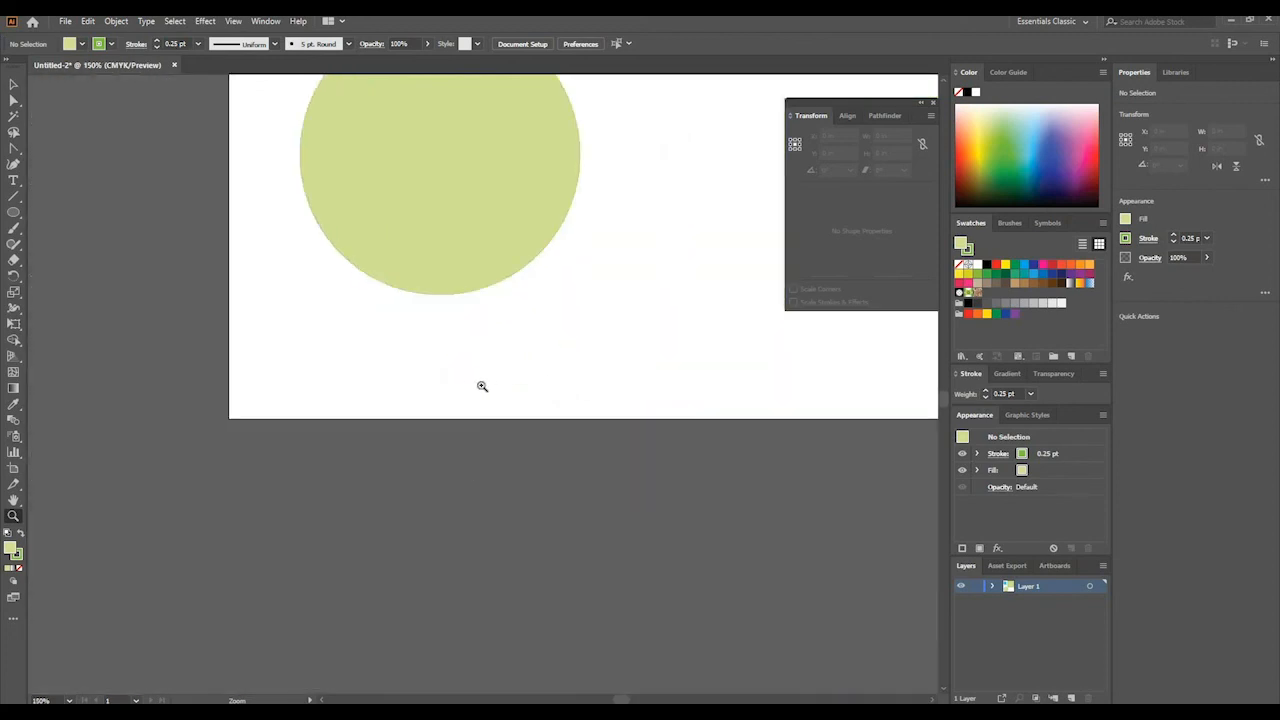
pyautogui.scroll(5, 482, 386)
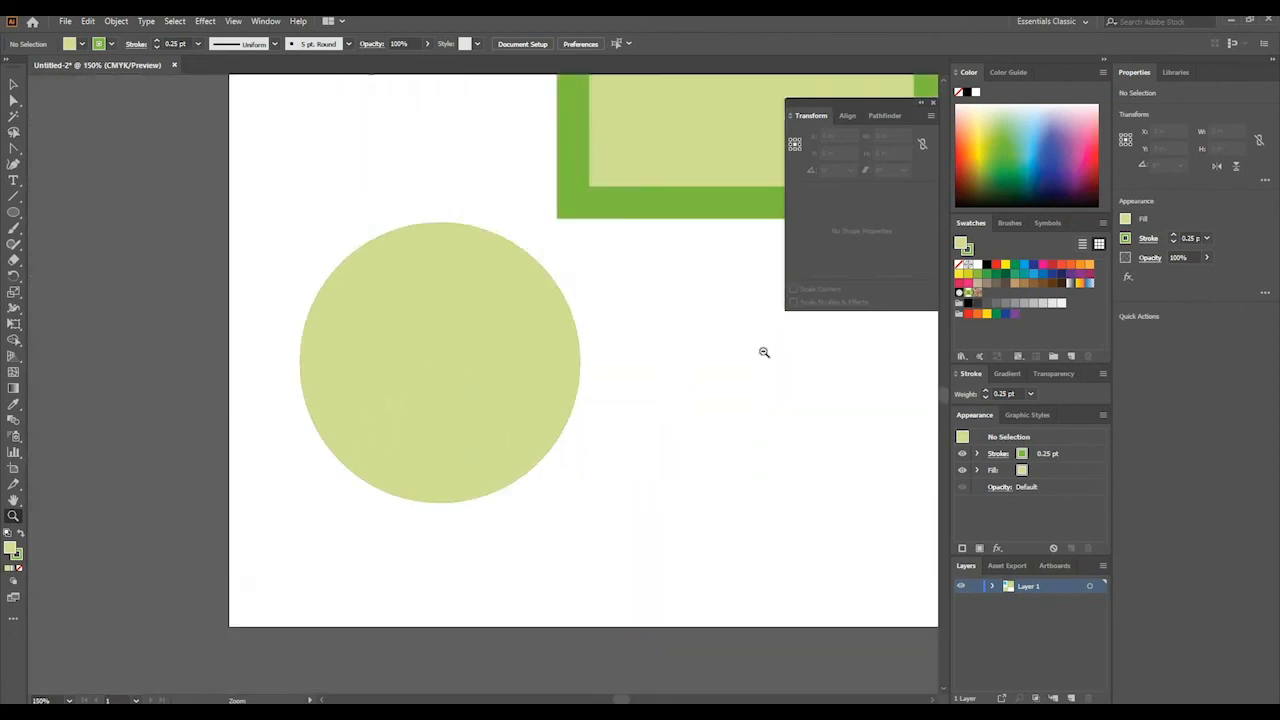
pyautogui.keyDown('alt'); pyautogui.click(734, 345); pyautogui.keyUp('alt')
pyautogui.keyDown('alt'); pyautogui.click(733, 345); pyautogui.keyUp('alt')
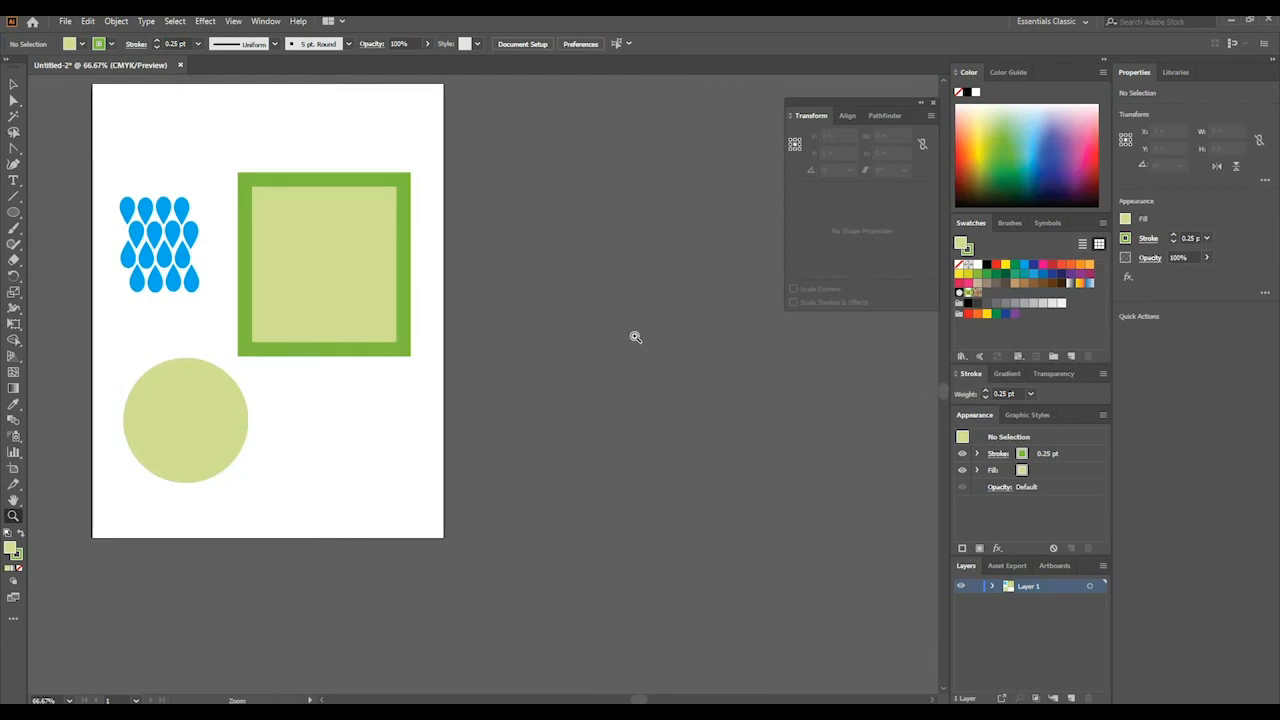
pyautogui.hotkey('ctrl', '0')
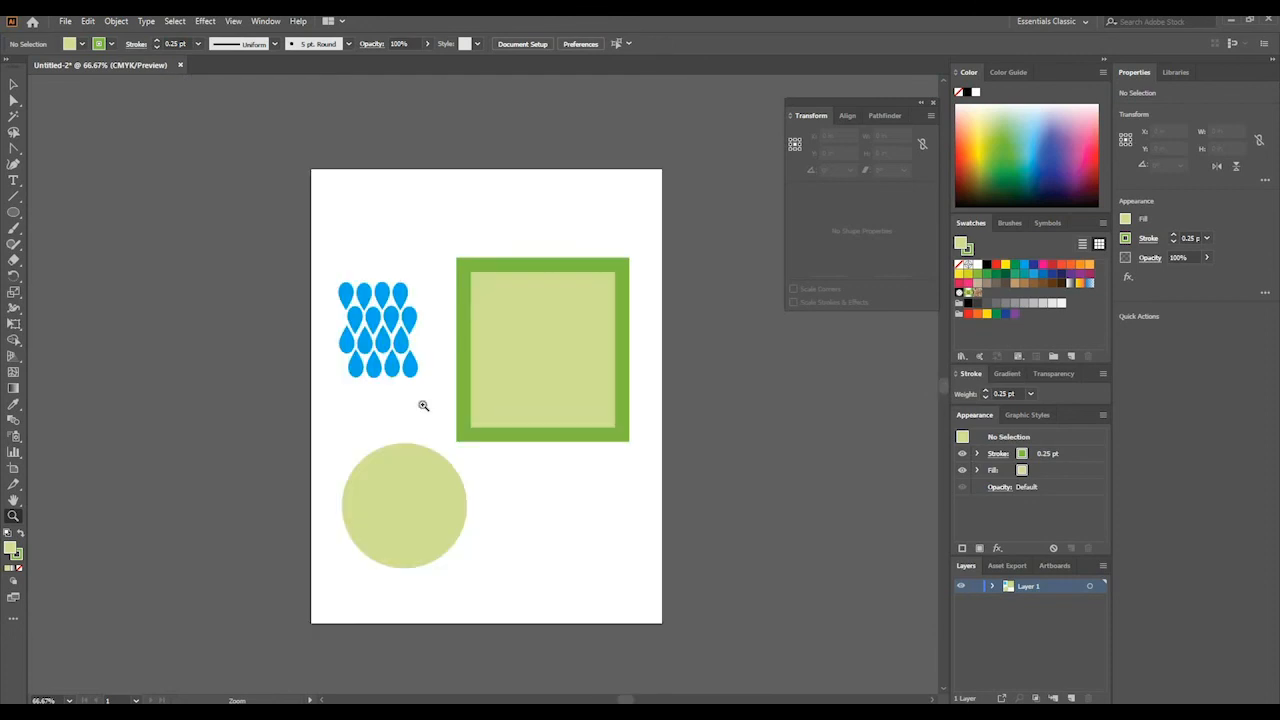